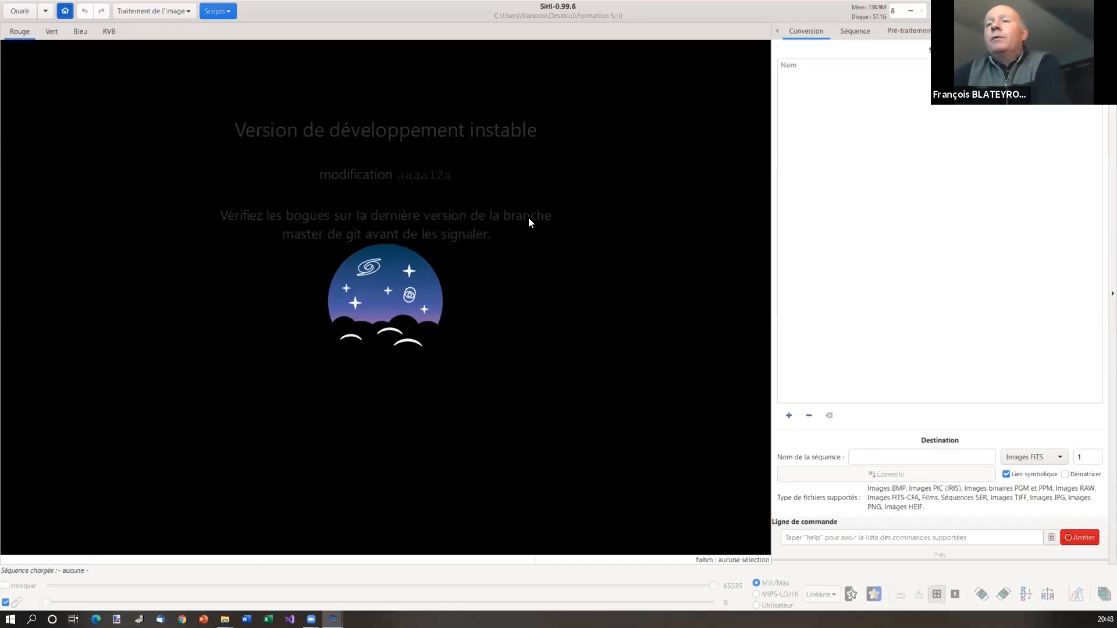
Open the 'Sélectionner le dossier' working-folder chooser at Desktop > Formation Siril with Ctrl+D
key(ctrl+d)
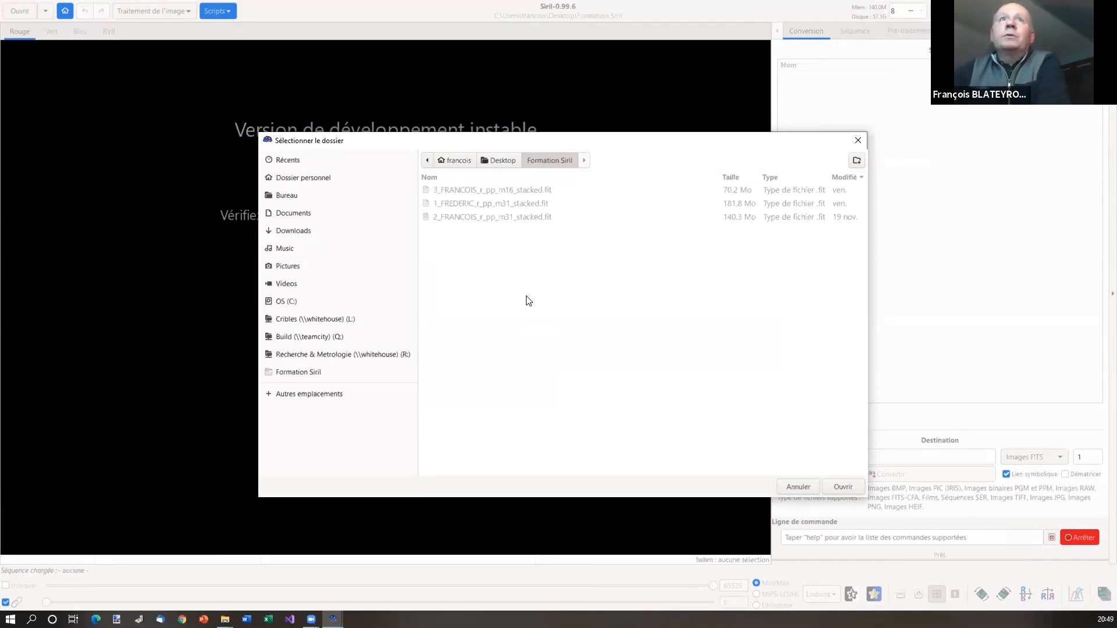
Close the 'Sélectionner le dossier' dialog, keeping Formation Siril as the working directory
click(857, 140)
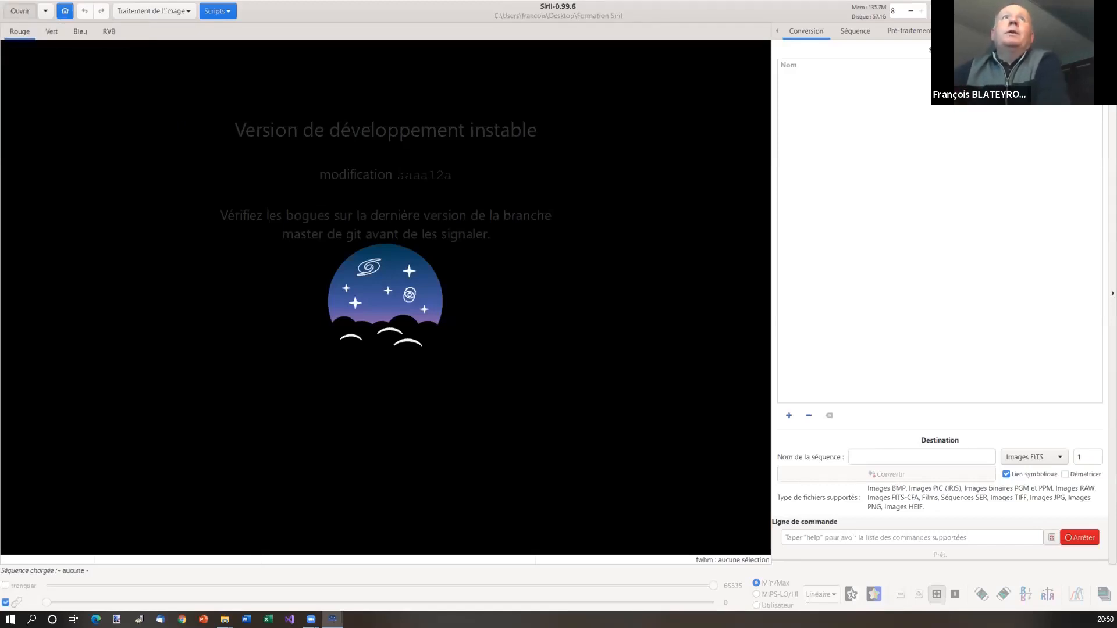
Open m16_stacked.fit from the Formation Siril folder
click(21, 11)
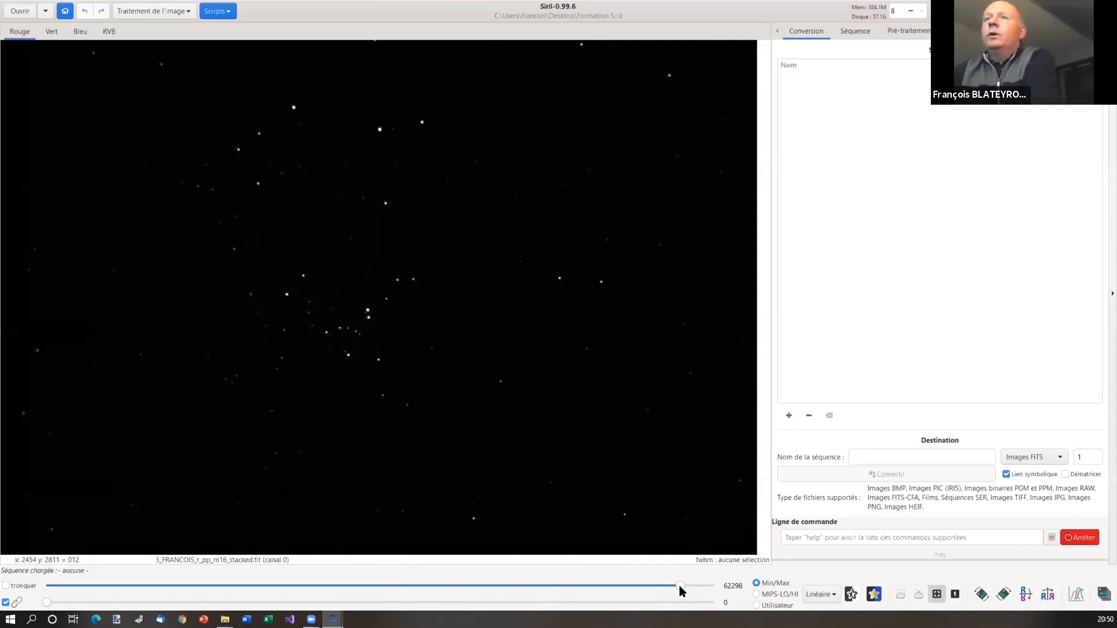
drag(679, 585, 91, 590)
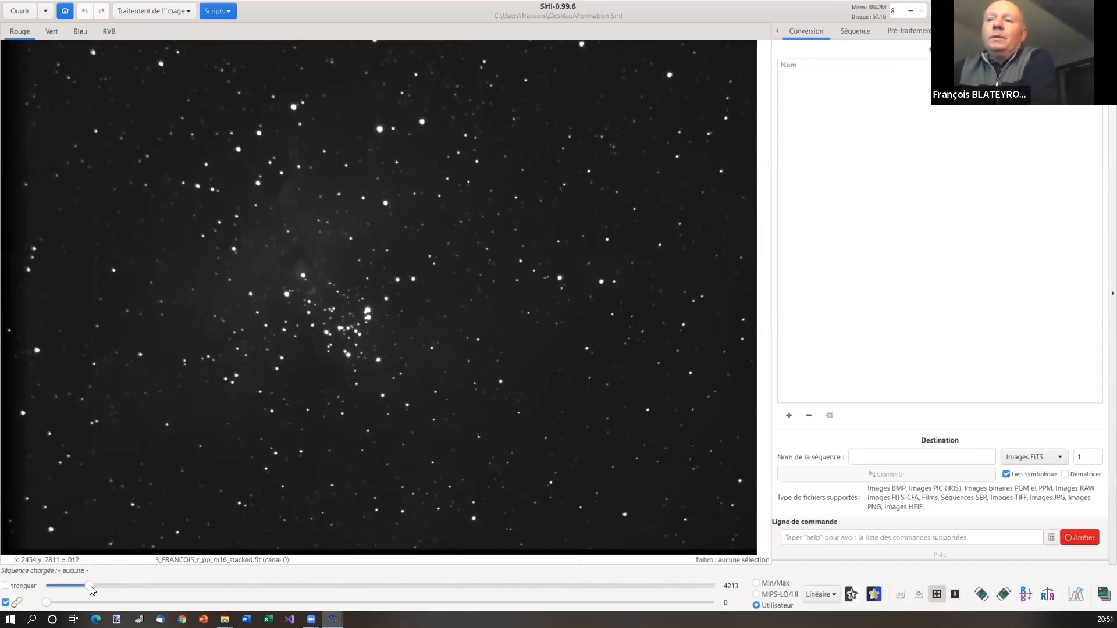
drag(90, 588, 72, 587)
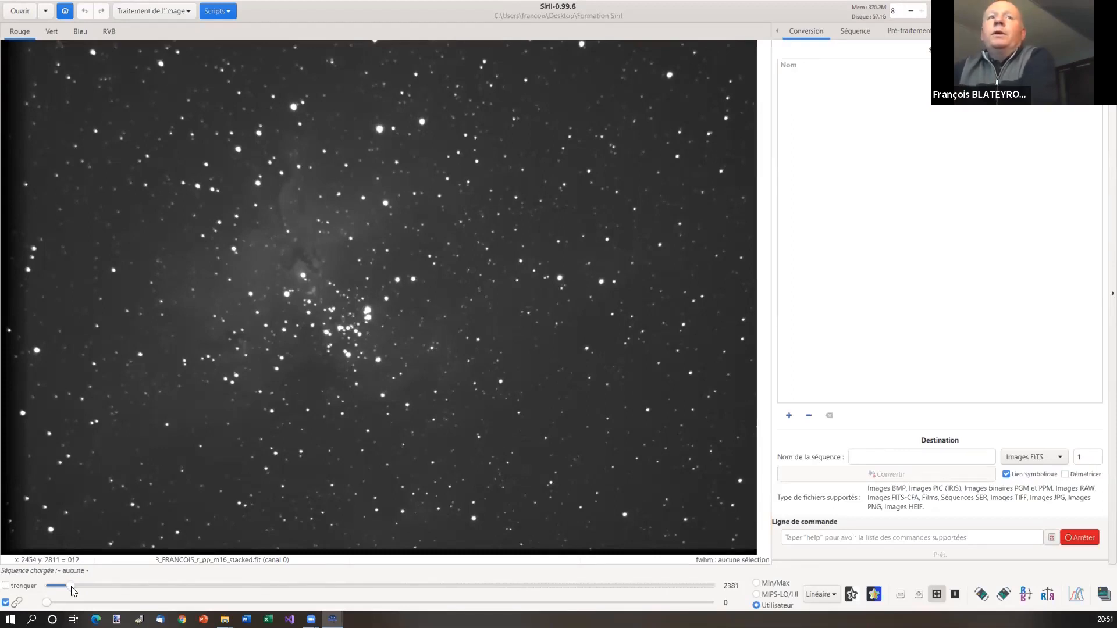
drag(72, 587, 695, 586)
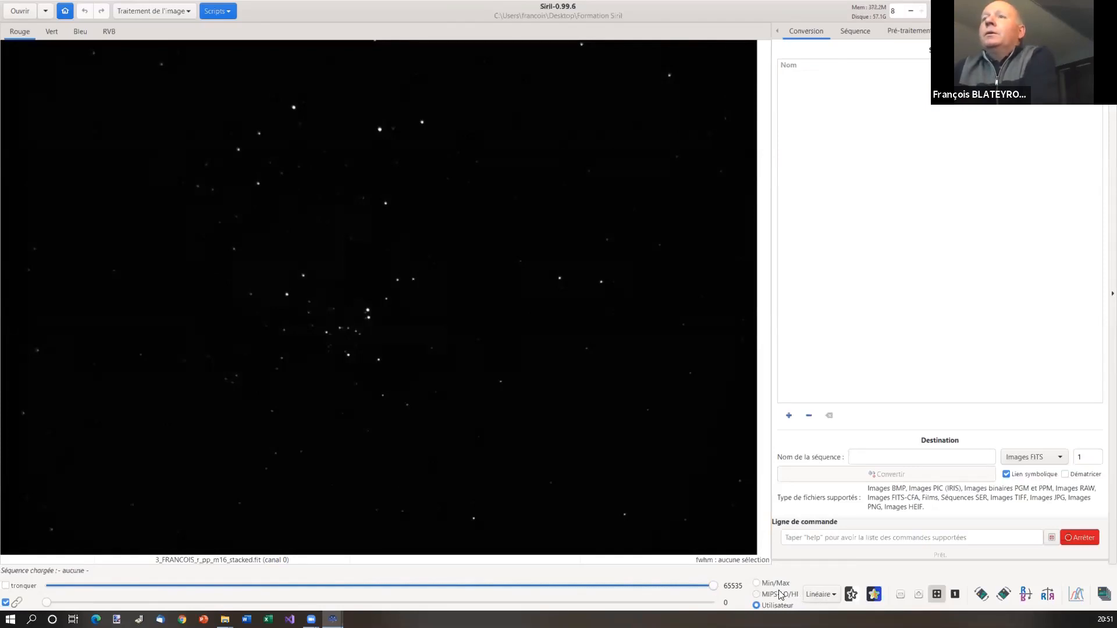
Switch the display mode from Linéaire to Auto ajustement to reveal the Eagle Nebula glow
click(831, 594)
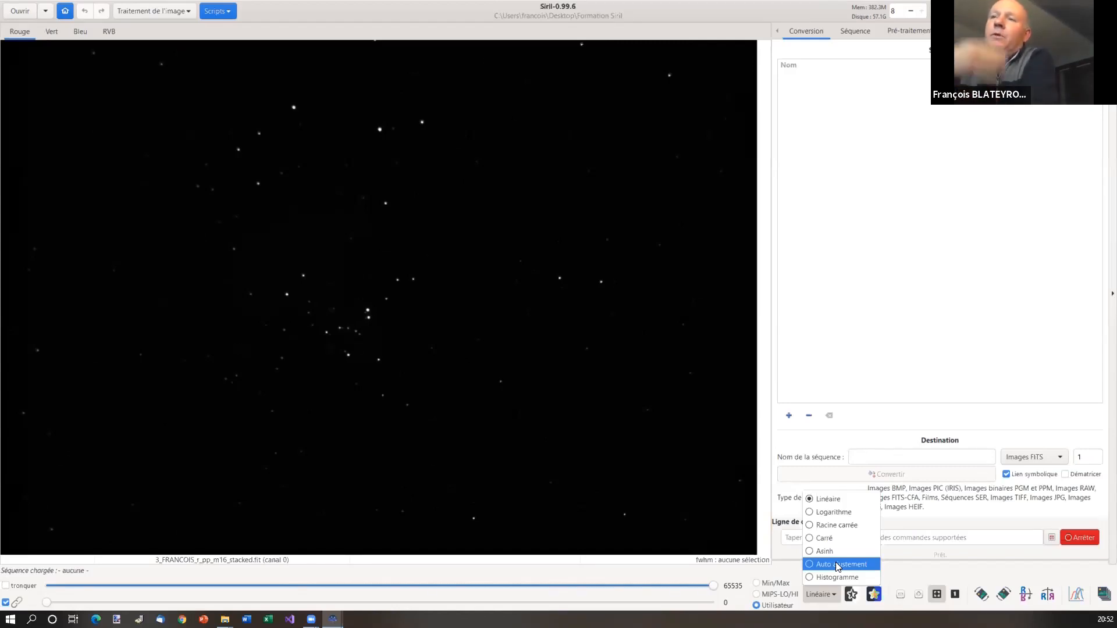
click(865, 564)
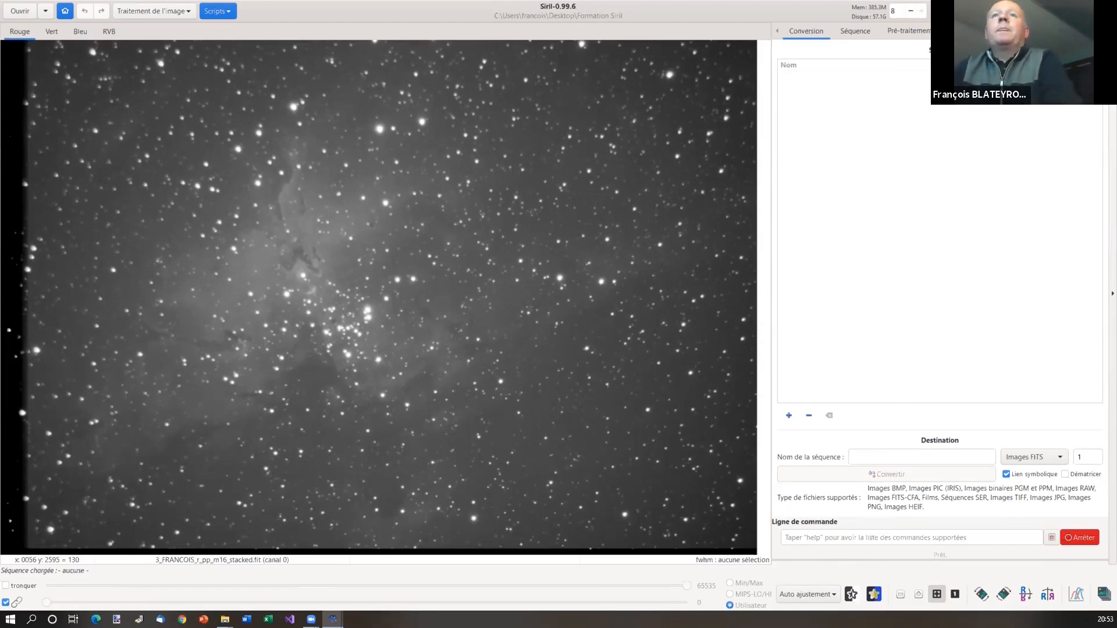
Expand the Auto ajustement display-mode dropdown at the bottom of the viewer
click(818, 593)
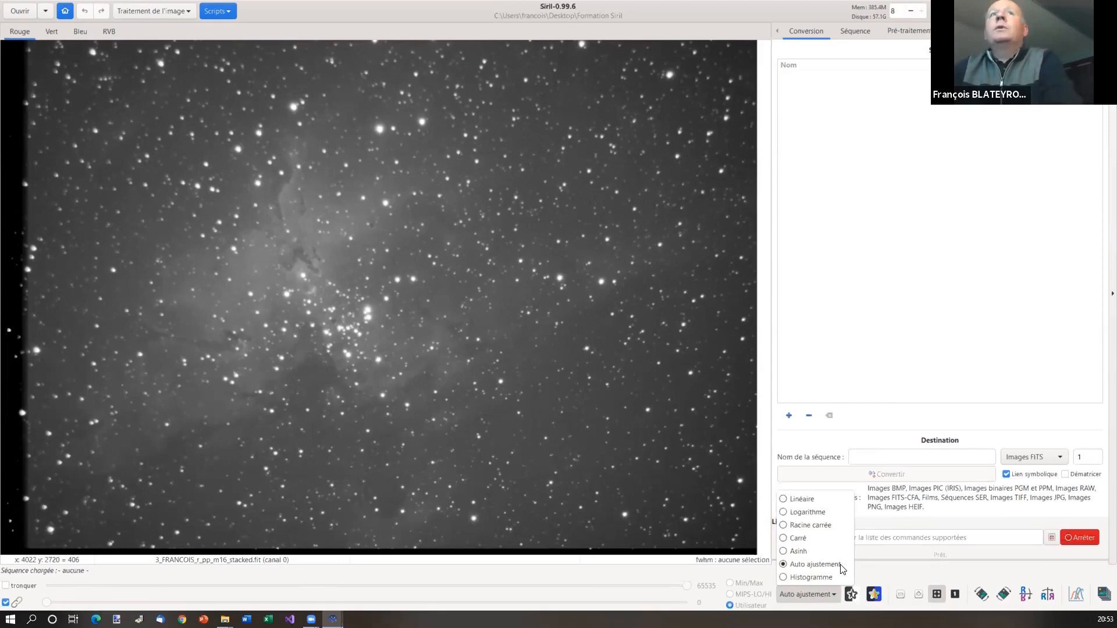
Try the Histogramme display mode, then set the display back to Linéaire
click(811, 577)
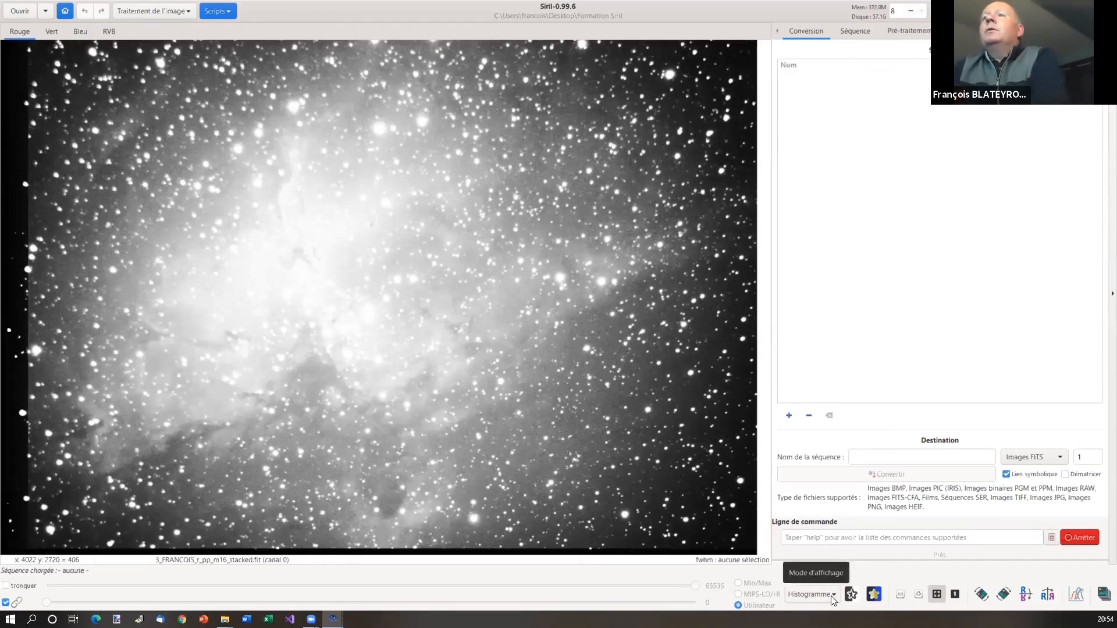
click(832, 595)
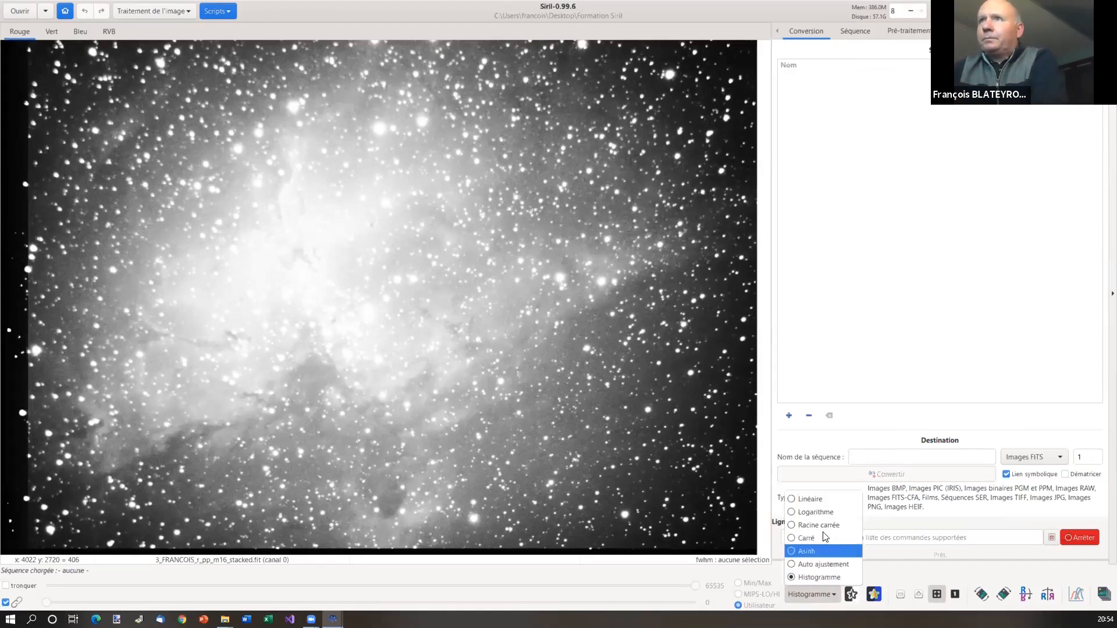
click(813, 498)
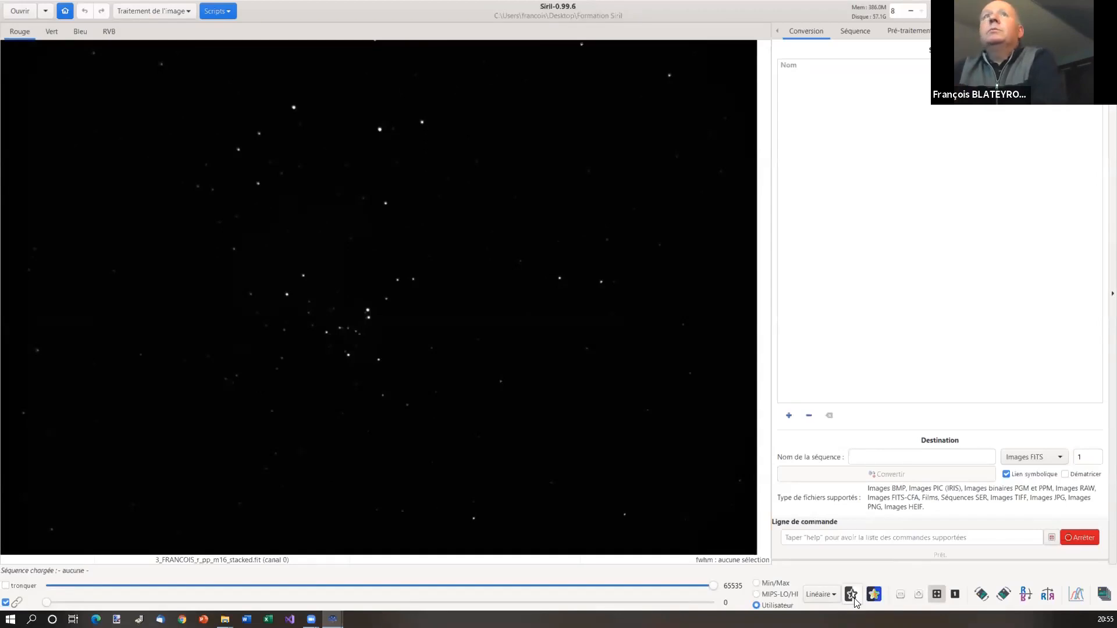
click(853, 599)
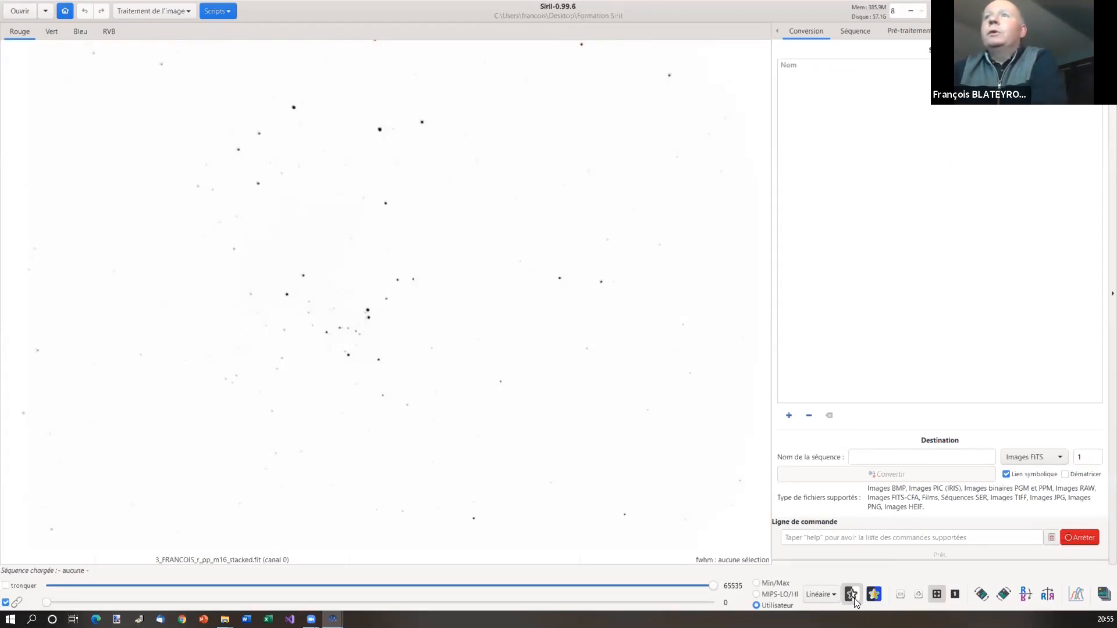
click(853, 600)
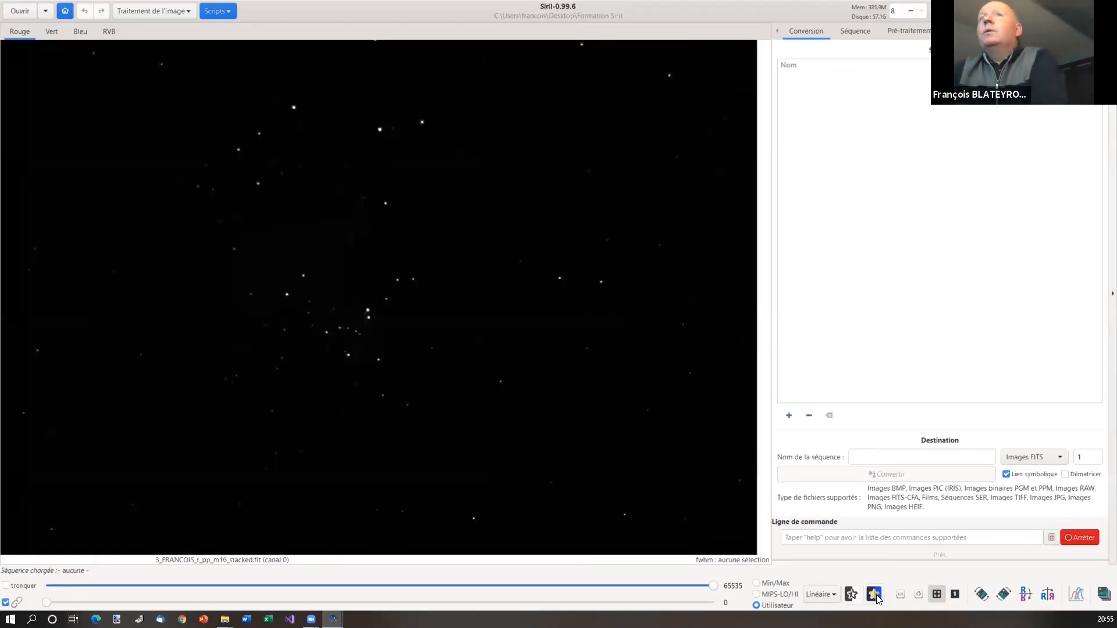
click(874, 594)
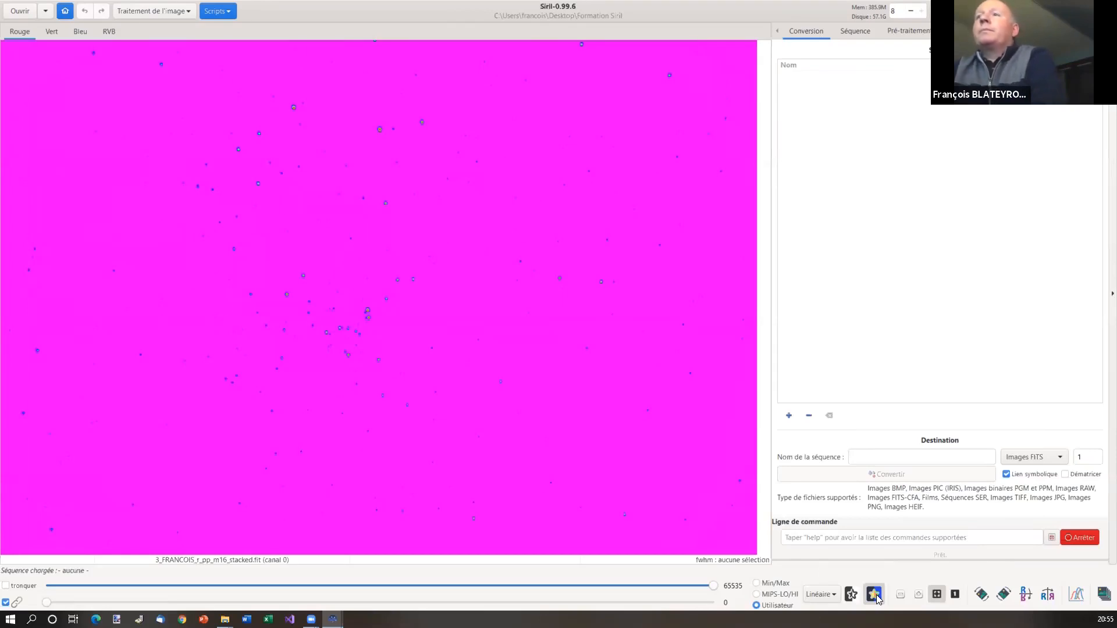
click(875, 594)
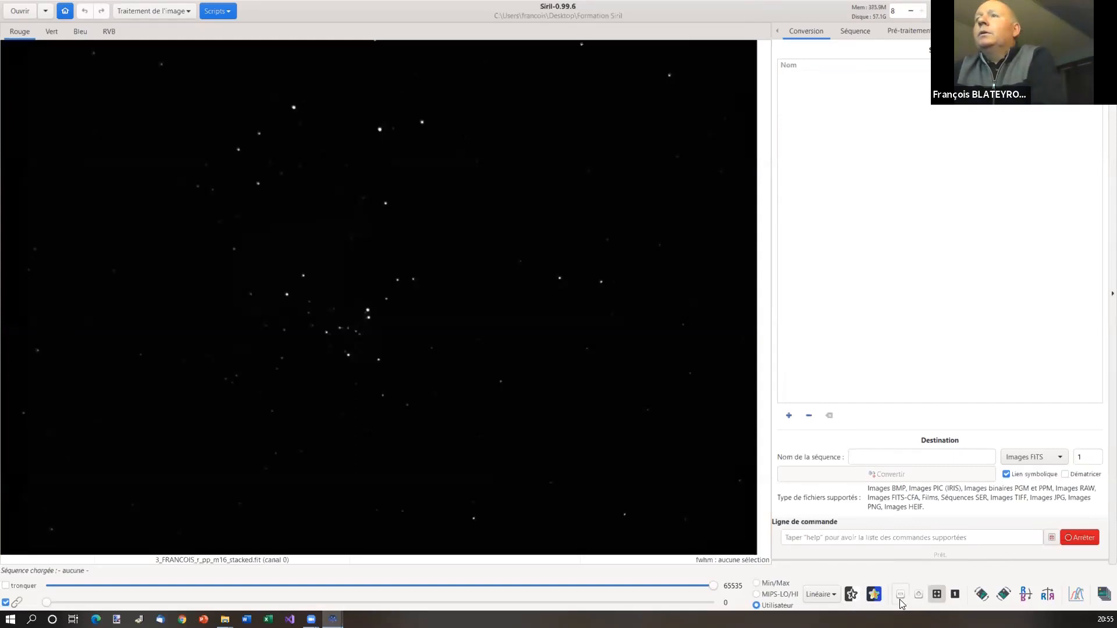
click(899, 601)
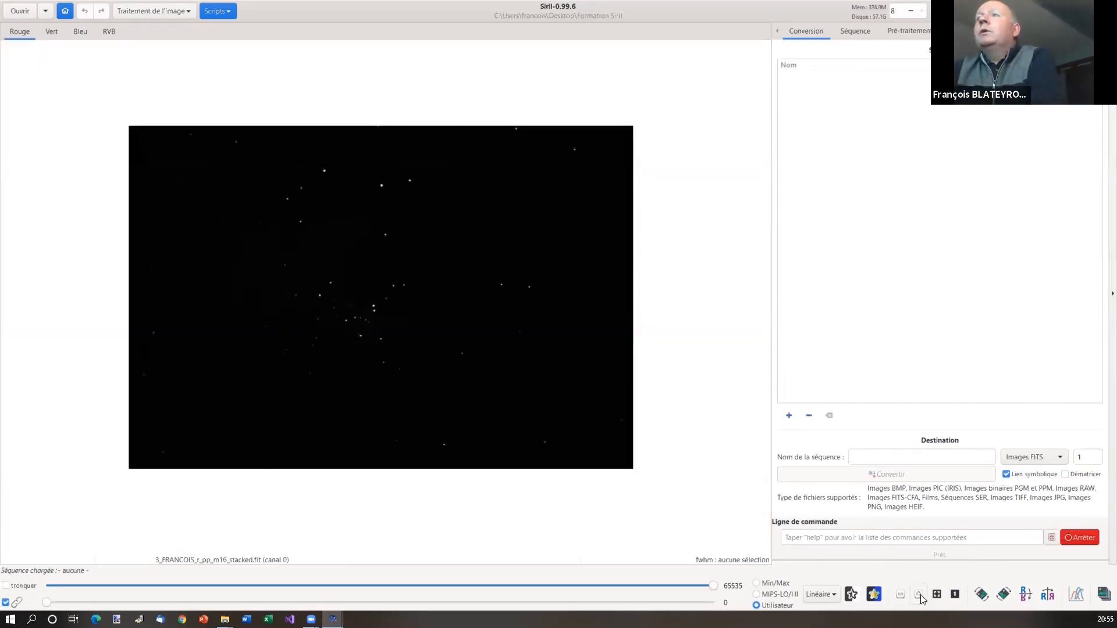
click(919, 594)
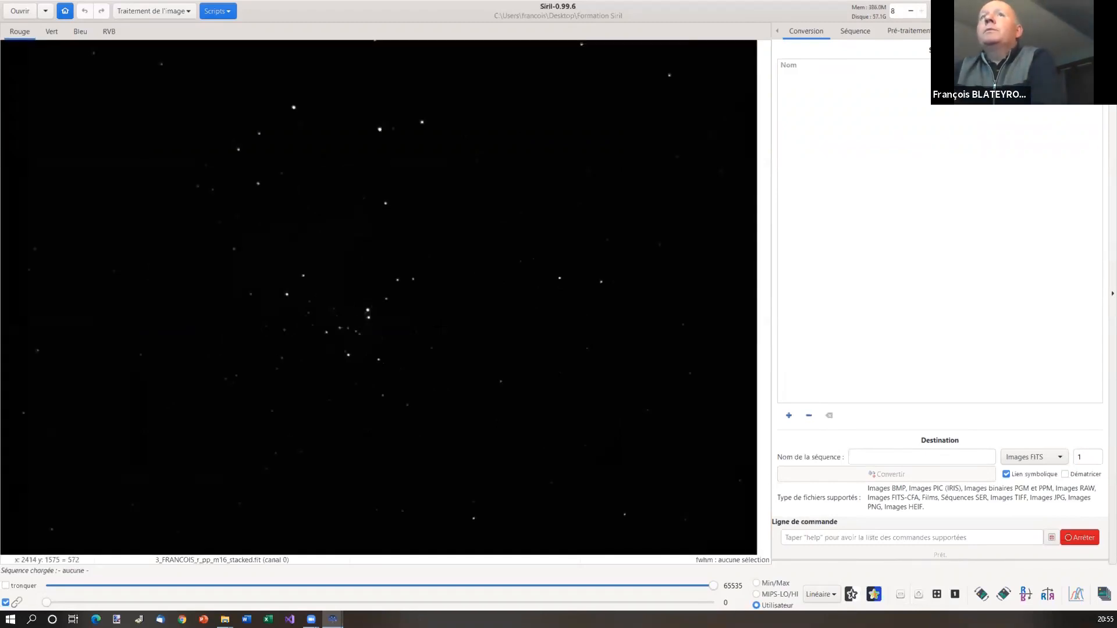
scroll(442, 328, up, 6)
scroll(442, 327, down, 7)
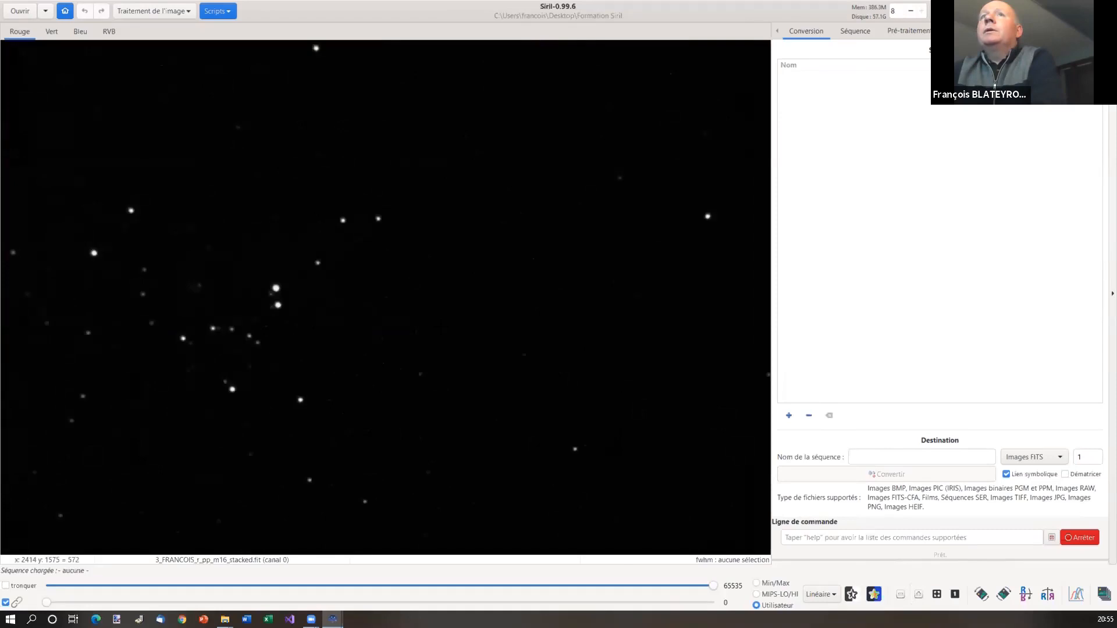
scroll(442, 328, down, 2)
scroll(442, 327, up, 4)
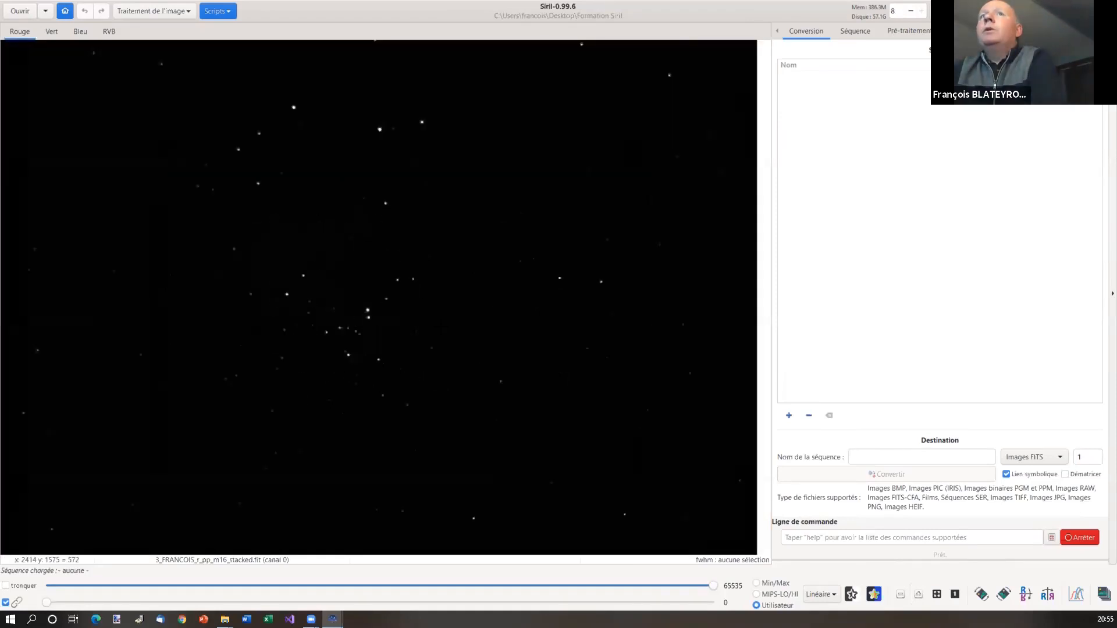
scroll(442, 327, down, 2)
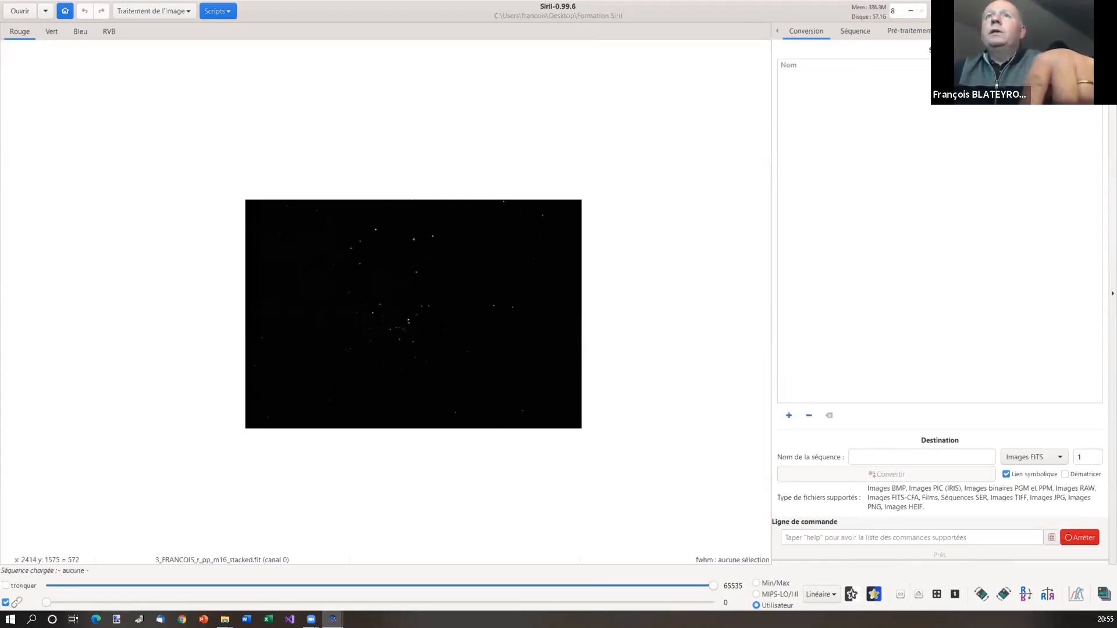
drag(439, 326, 563, 290)
scroll(306, 256, up, 3)
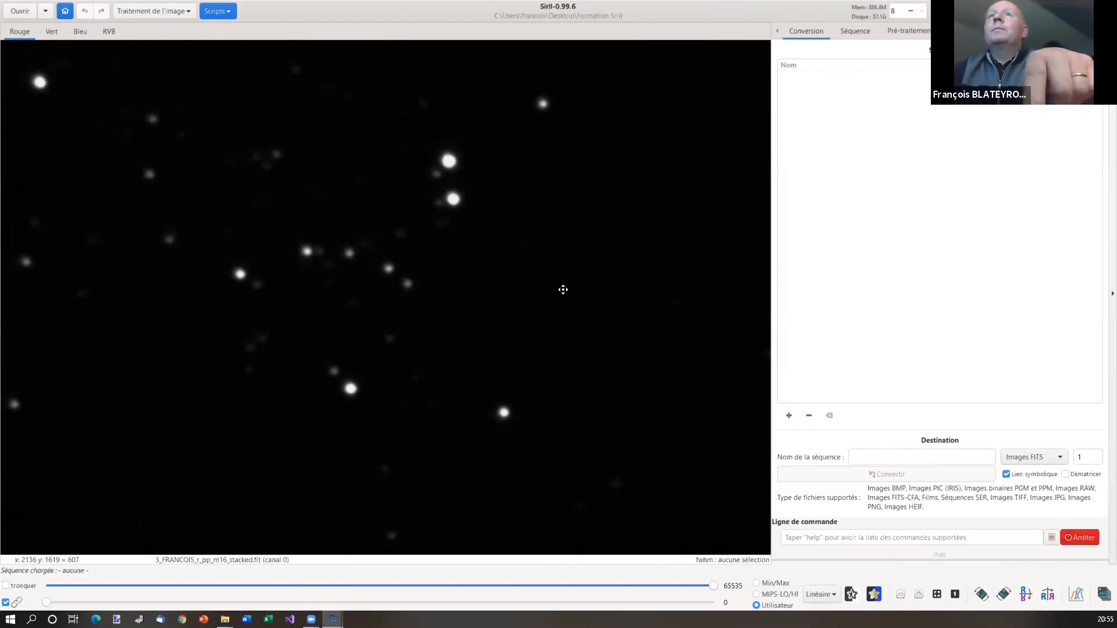
scroll(563, 289, down, 2)
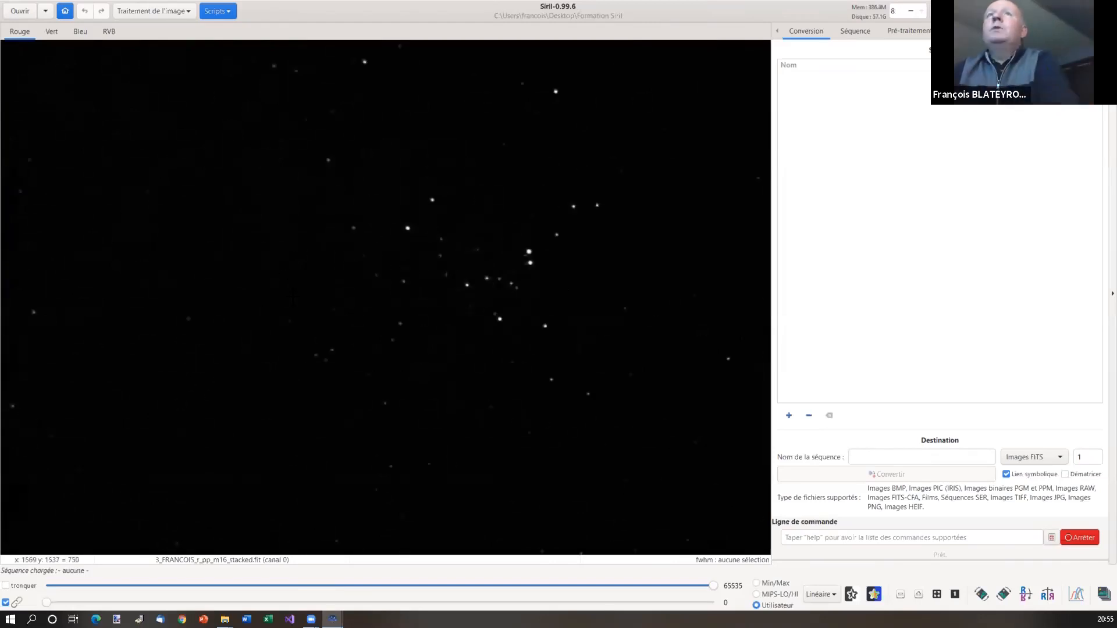
drag(307, 259, 411, 312)
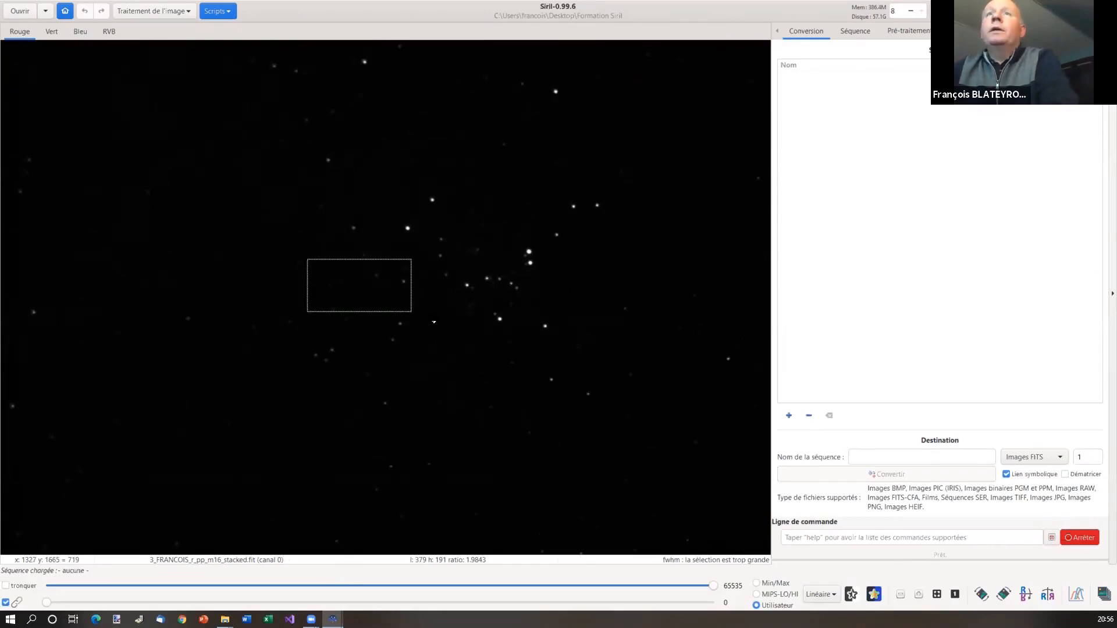
click(445, 336)
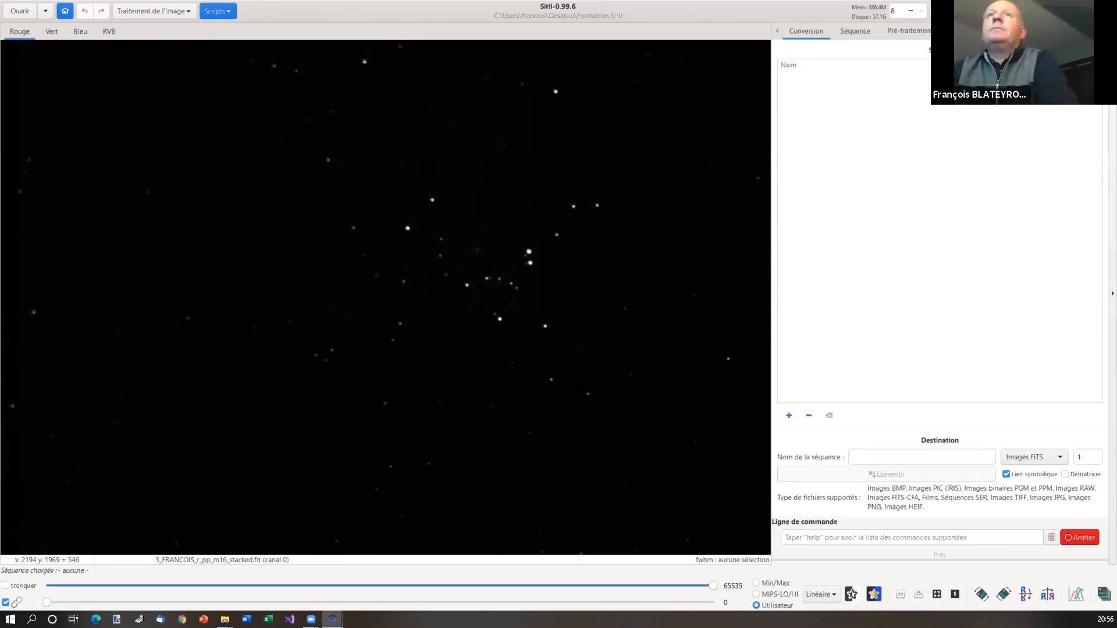
Zoom out, view at 1:1, then zoom to fit the whole M16 star field
scroll(579, 386, down, 1)
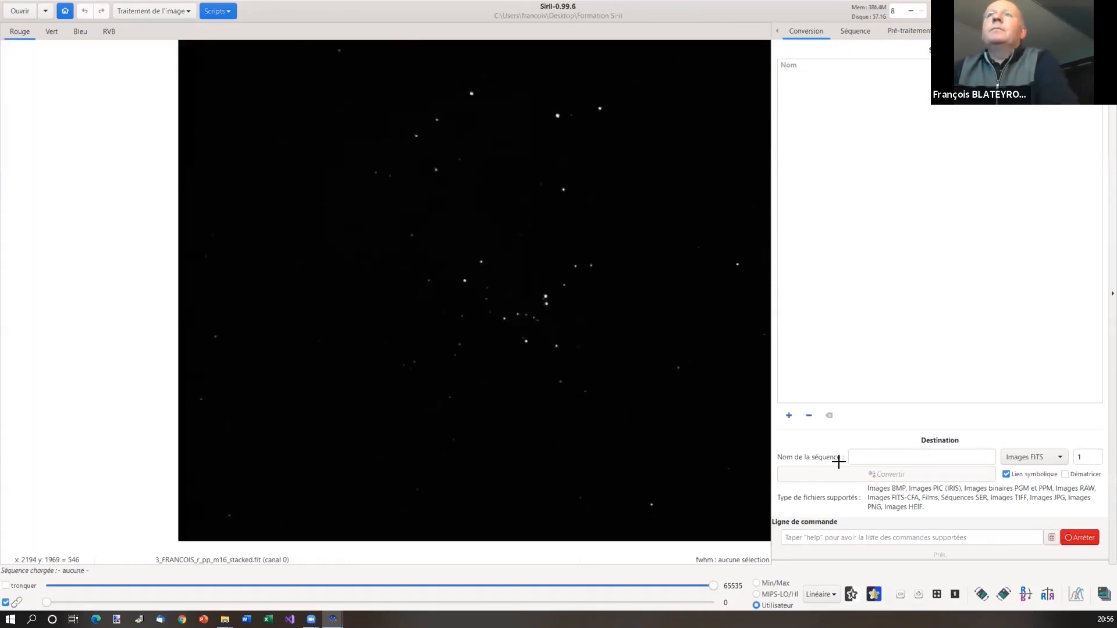
click(958, 597)
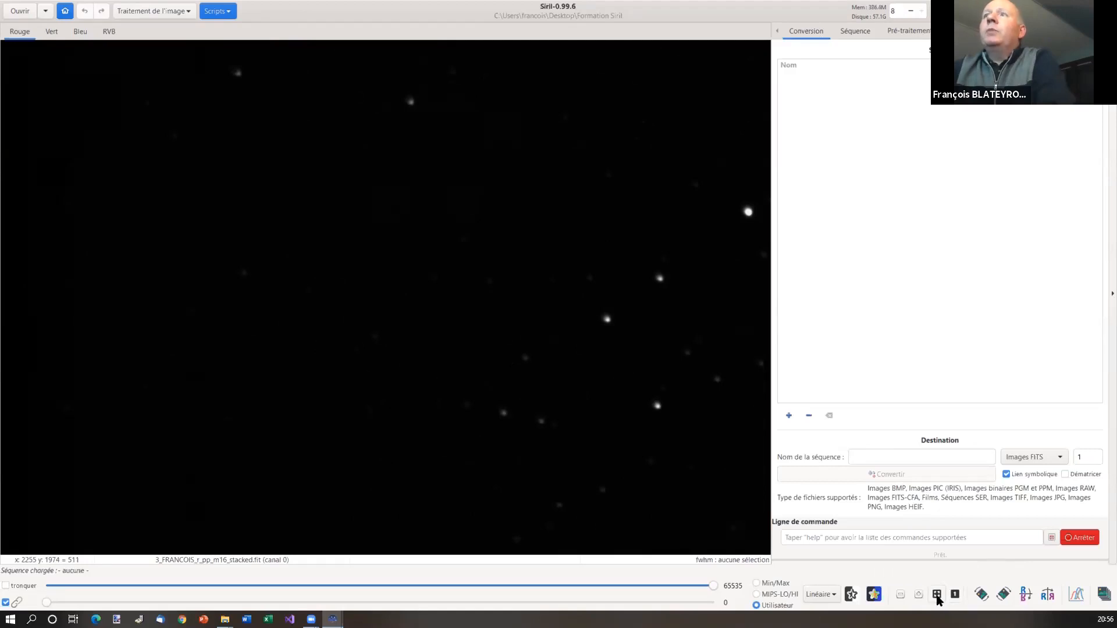
click(937, 596)
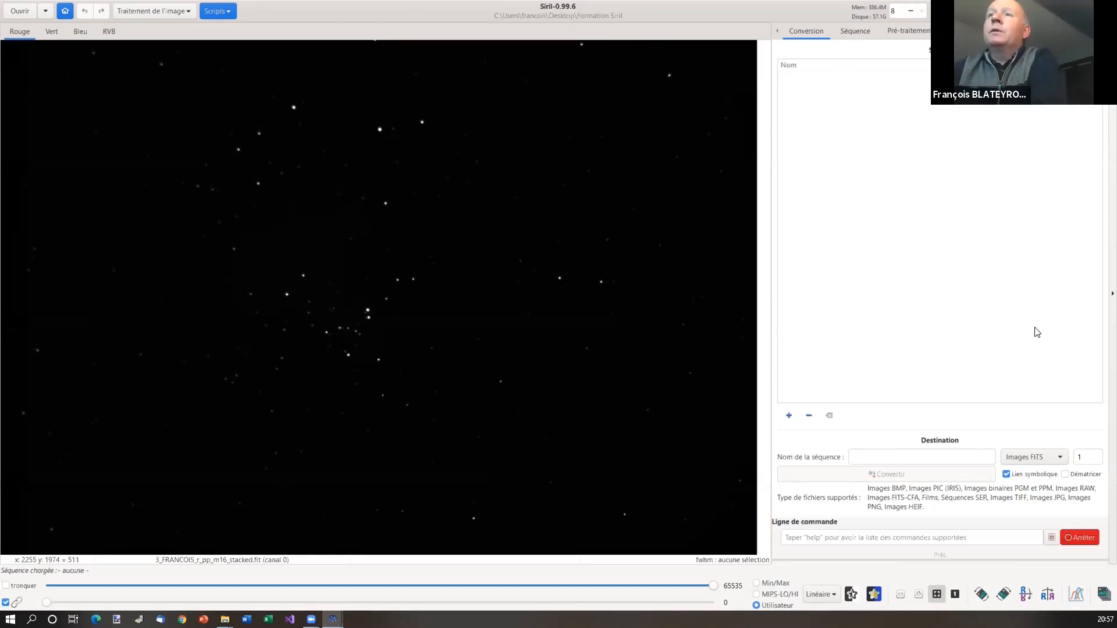
Collapse the right side panel and refit the star image to the enlarged viewer
click(1099, 299)
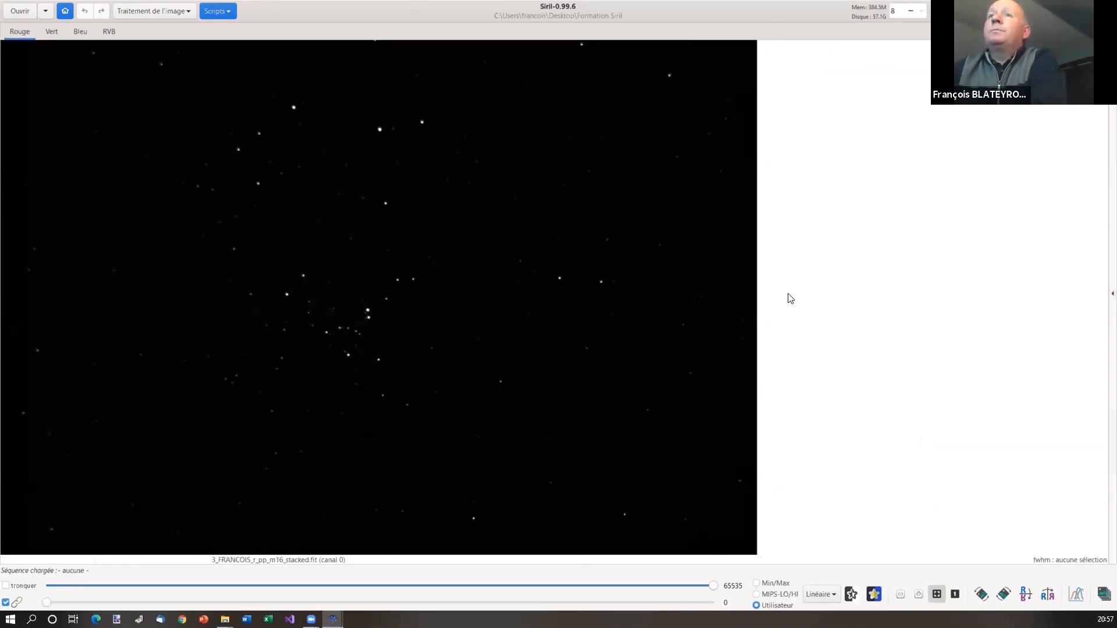
scroll(626, 335, up, 3)
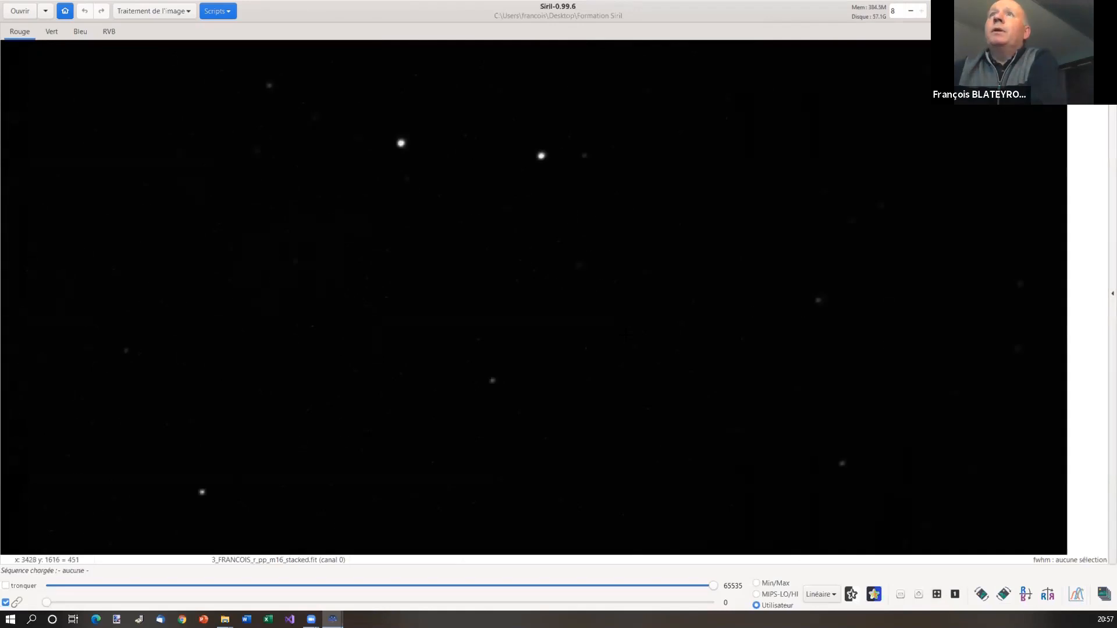
scroll(627, 335, down, 1)
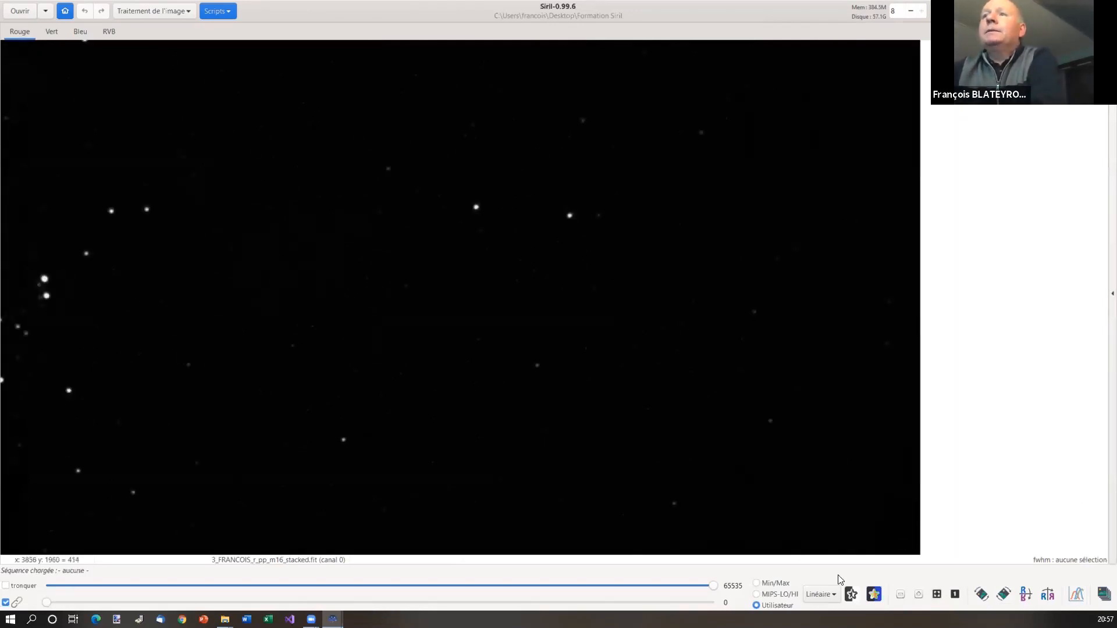
click(935, 597)
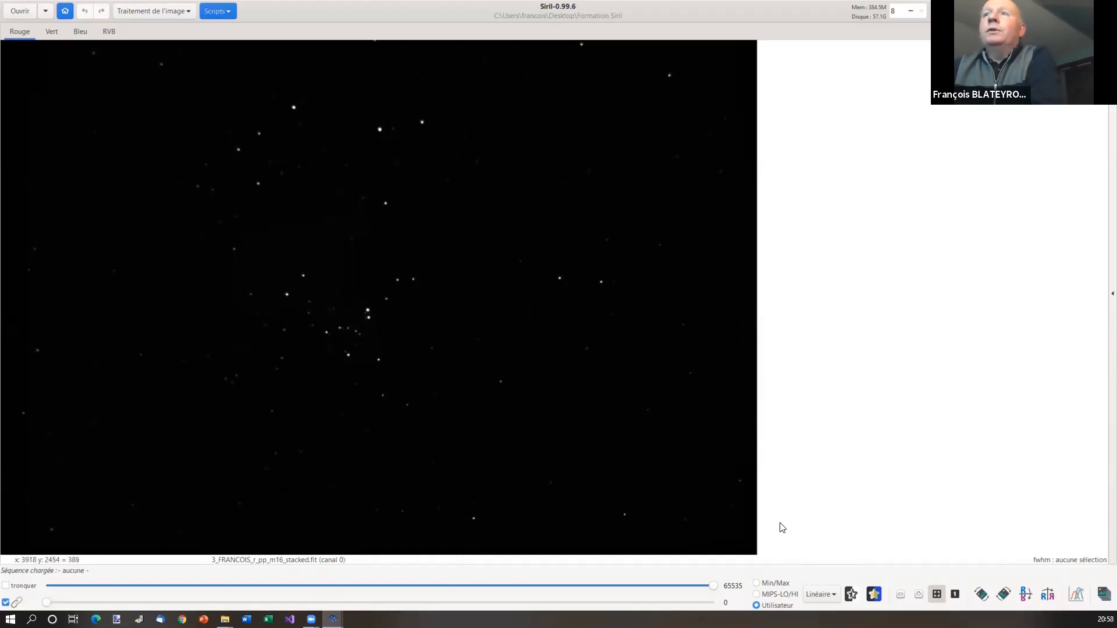
Set the display mode from Linéaire to Auto-ajustement
click(834, 593)
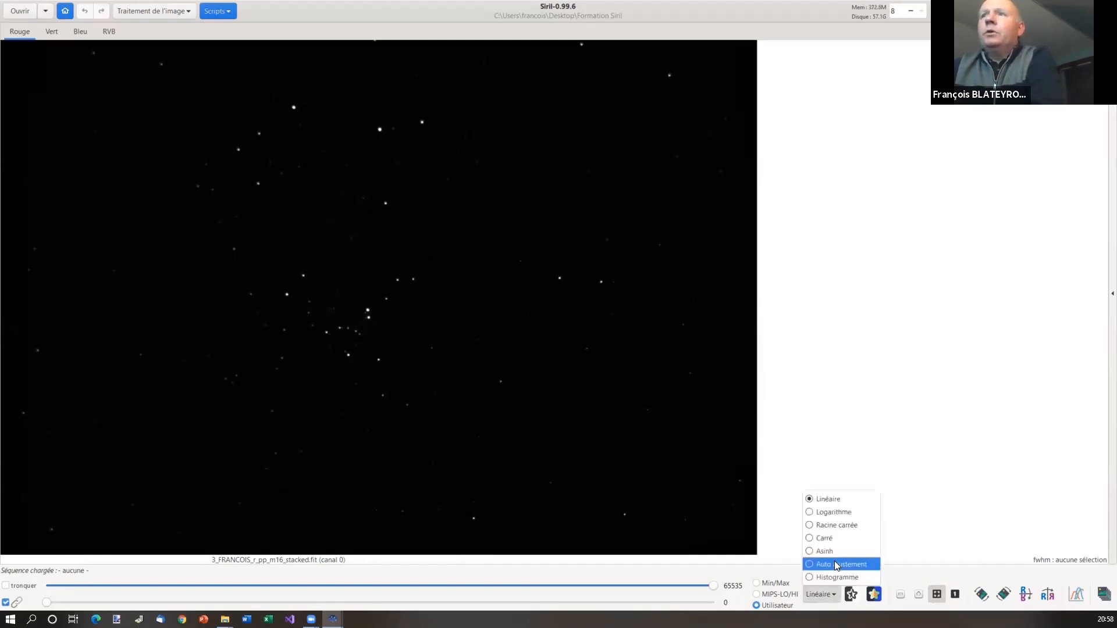
click(834, 563)
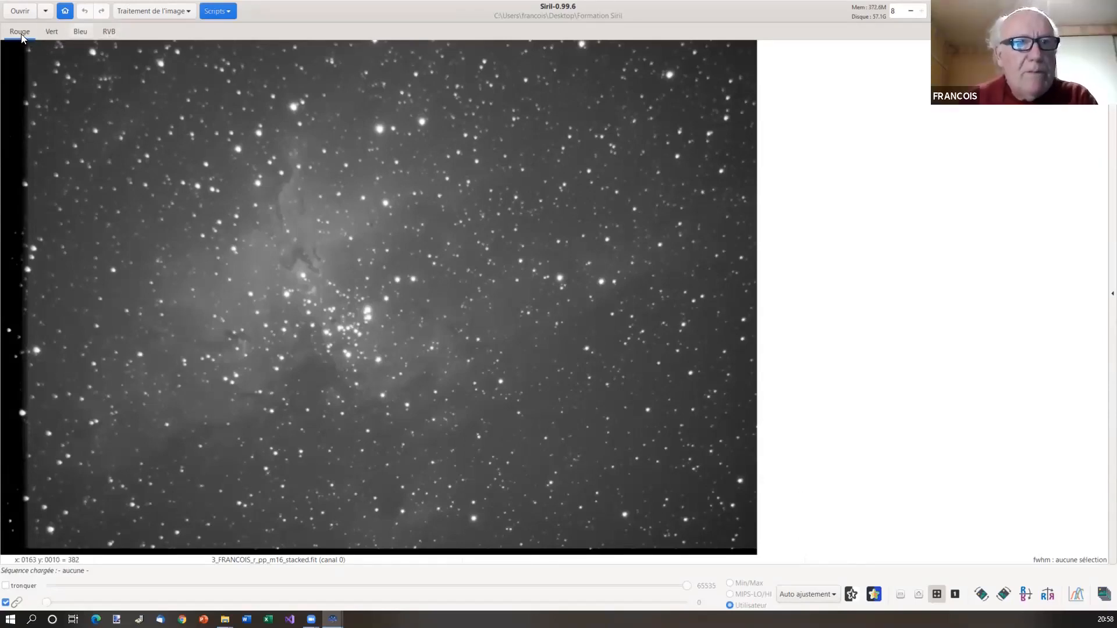
Flip through the Vert, Bleu, RVB and Rouge channel views of the M16 image
click(50, 35)
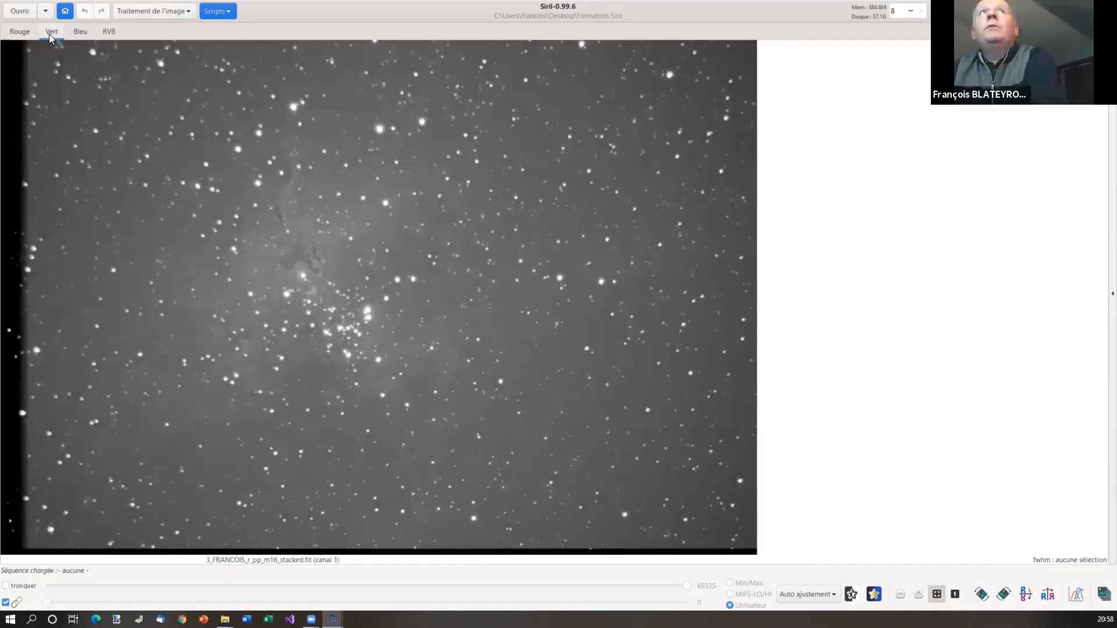
click(80, 33)
click(108, 33)
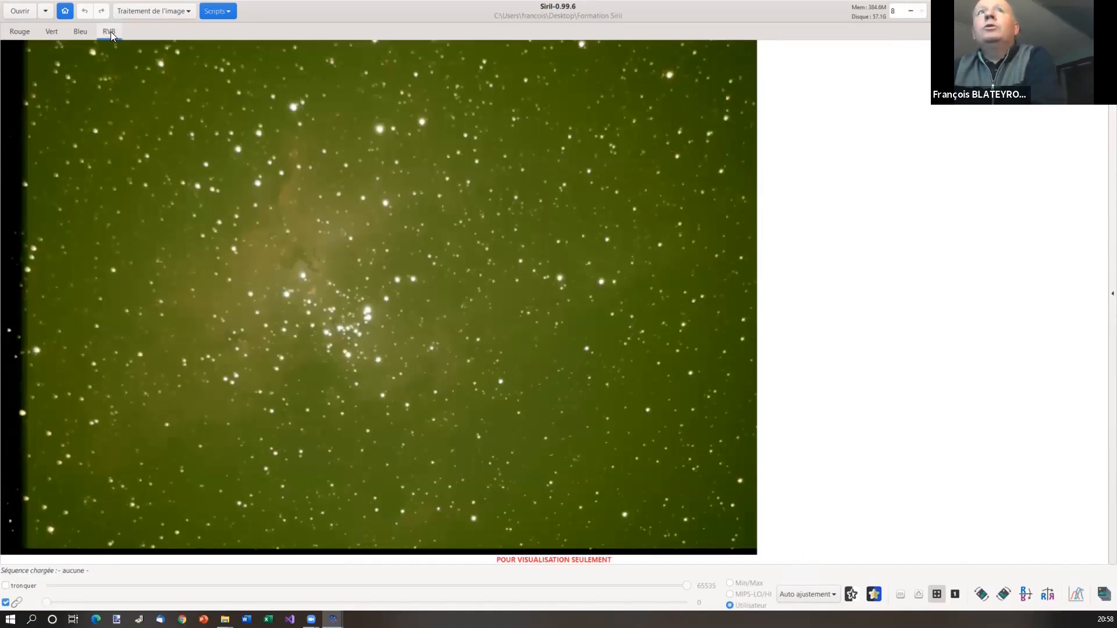
click(18, 36)
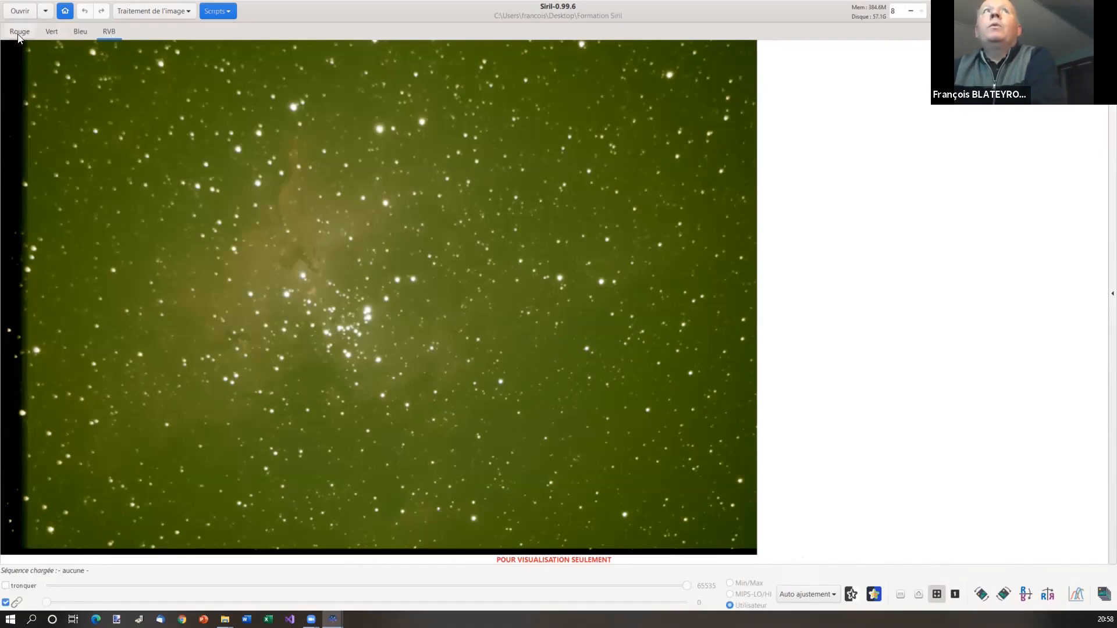
Cycle the channels again, end on RVB and click the image to show the visualisation-only notice
click(50, 32)
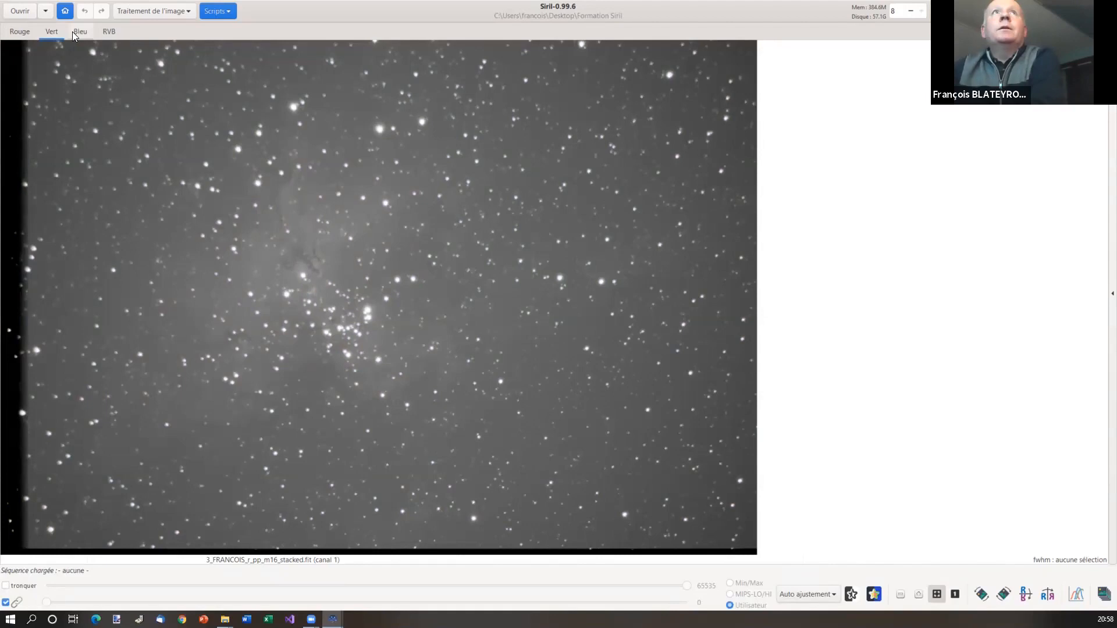
click(73, 33)
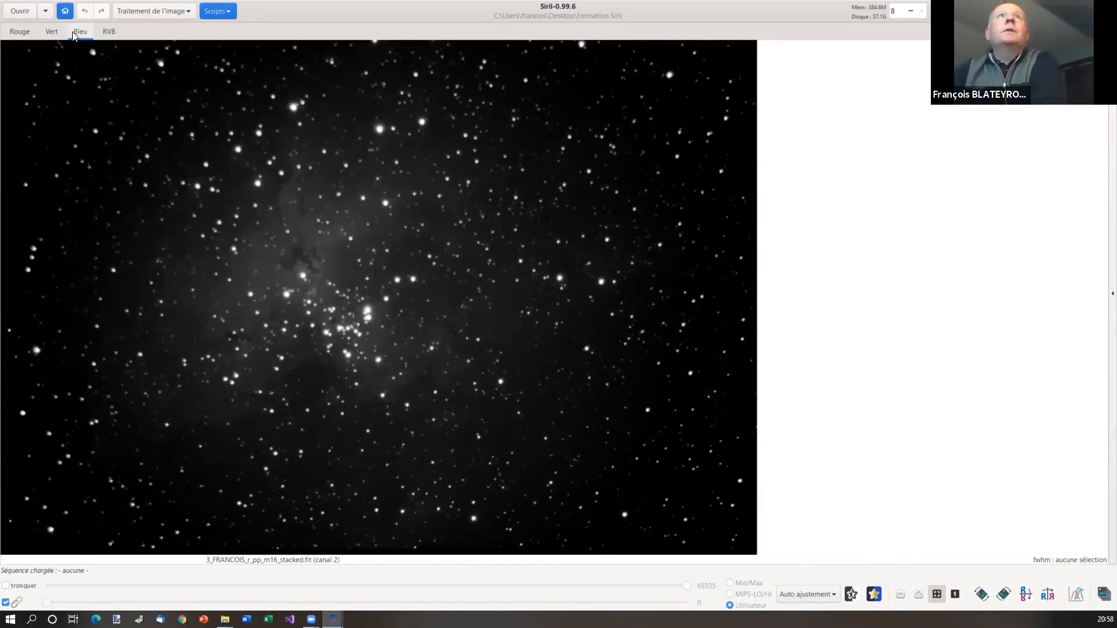
click(107, 32)
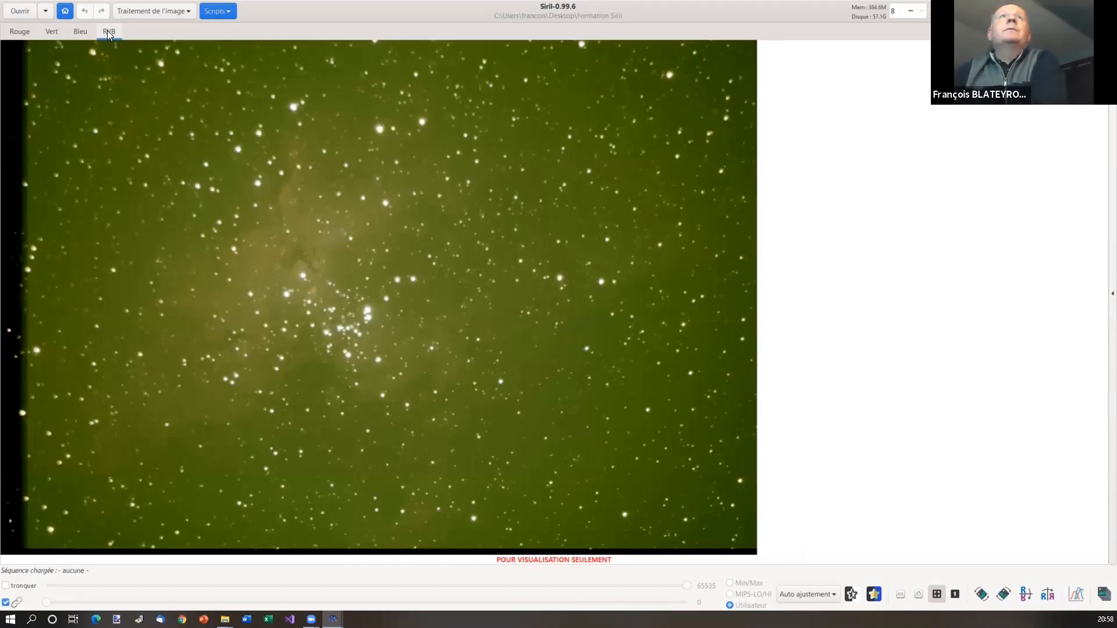
click(18, 32)
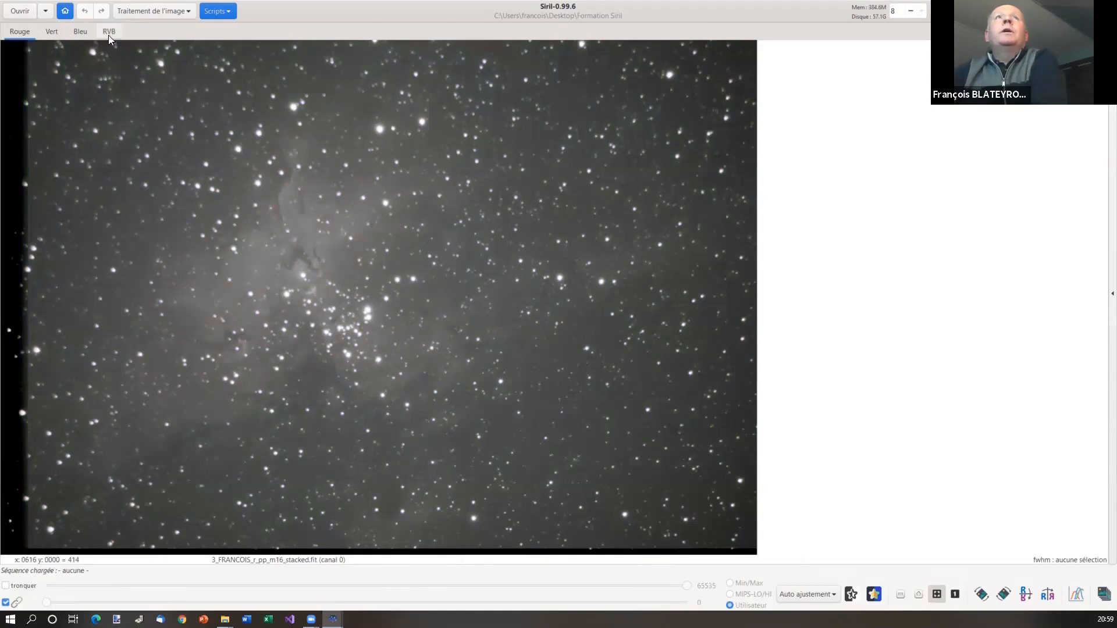
click(108, 32)
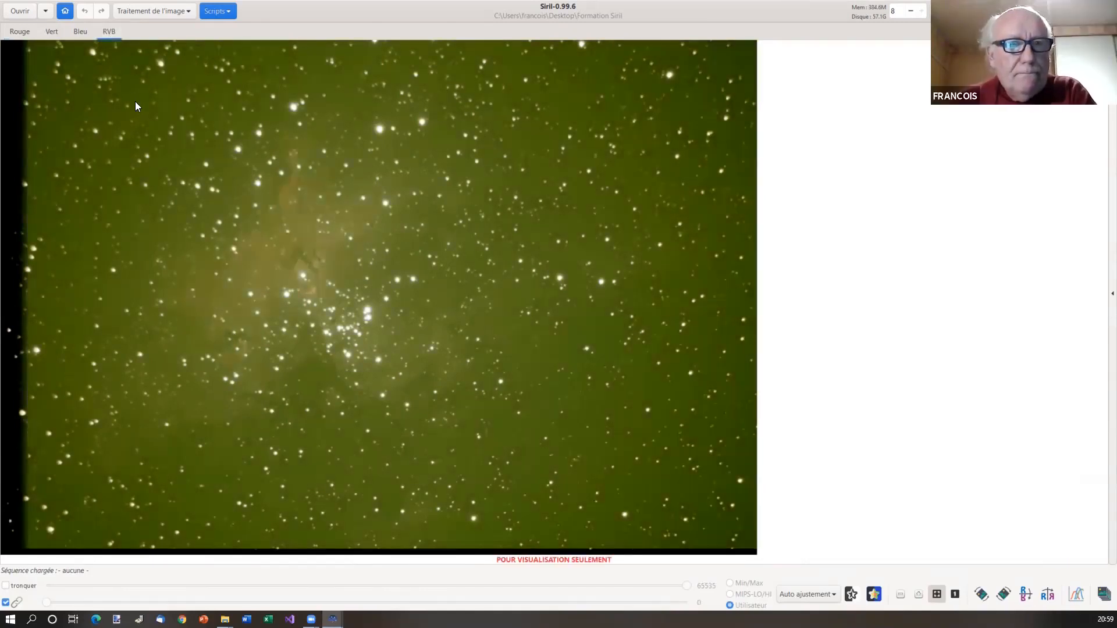
click(239, 201)
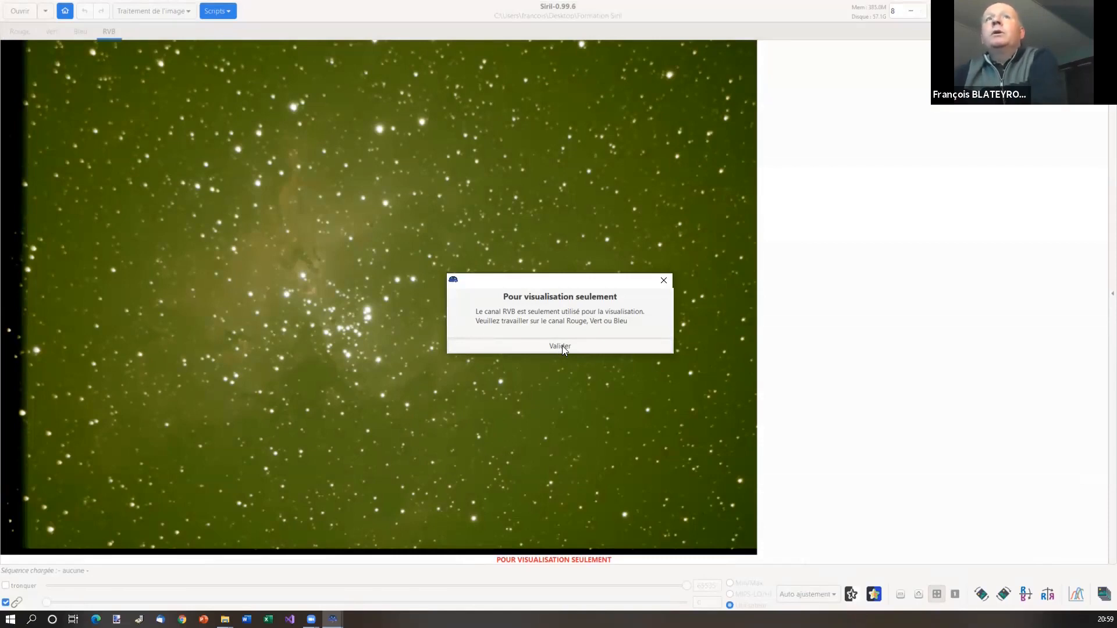
Dismiss the viewing-only warning, return to the Rouge channel and draw a small box at upper left
click(562, 346)
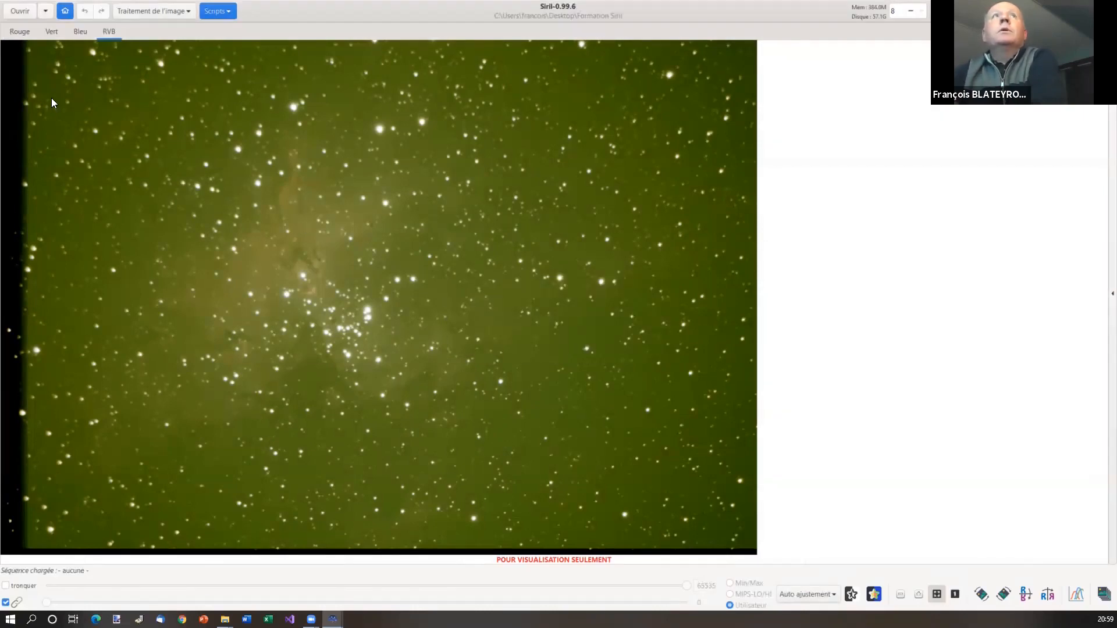
click(23, 33)
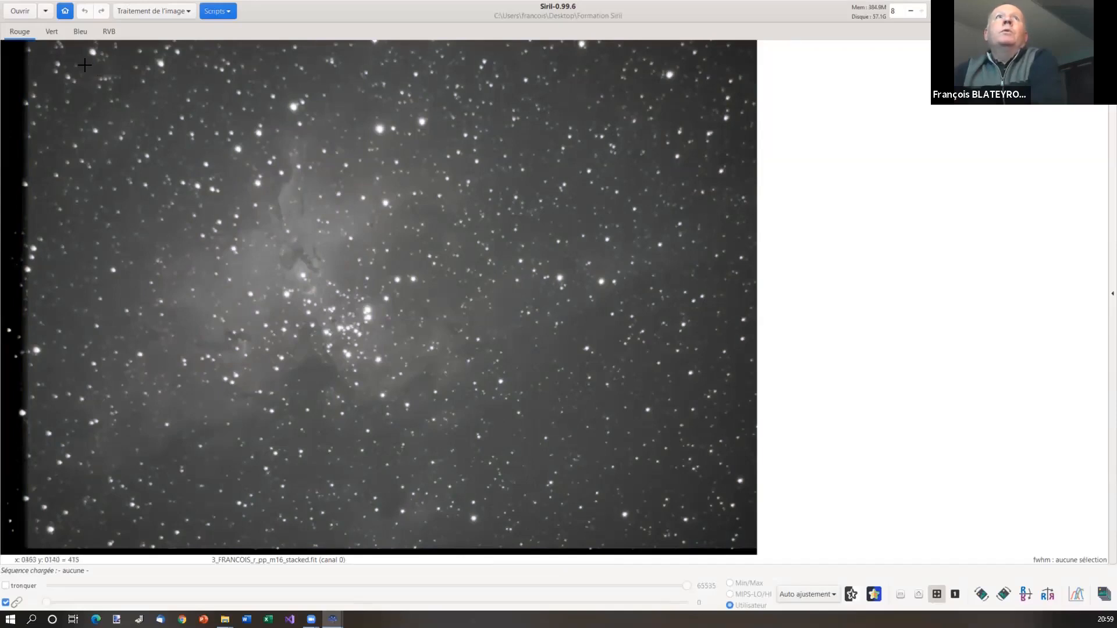
drag(84, 69, 118, 84)
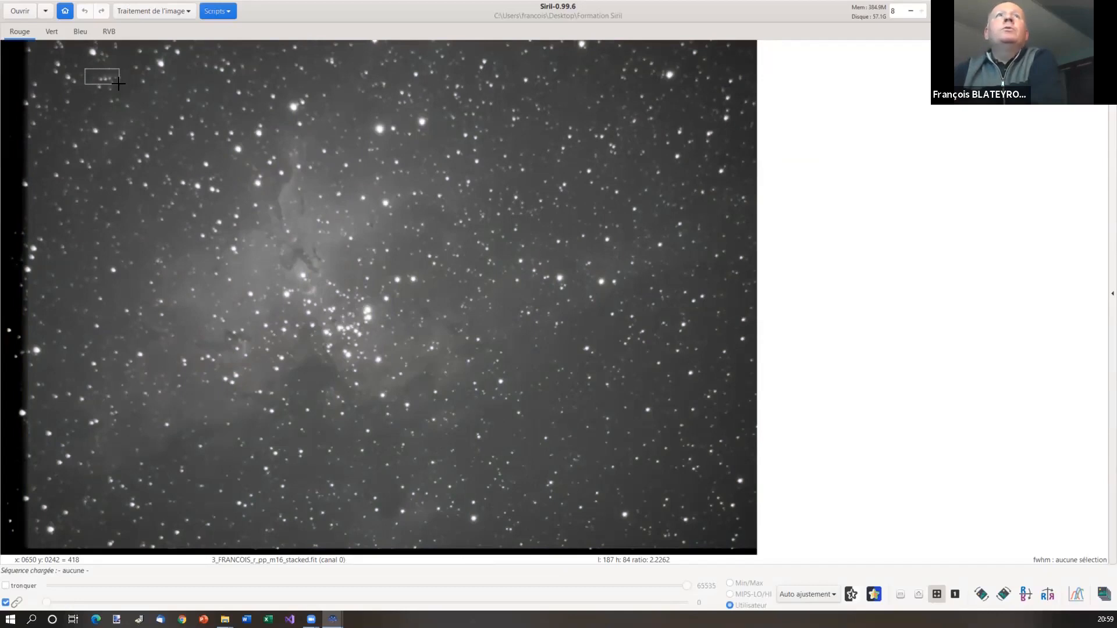
Select a 3404 × 2493 region that excludes the dark left and bottom edge strips
drag(118, 84, 706, 523)
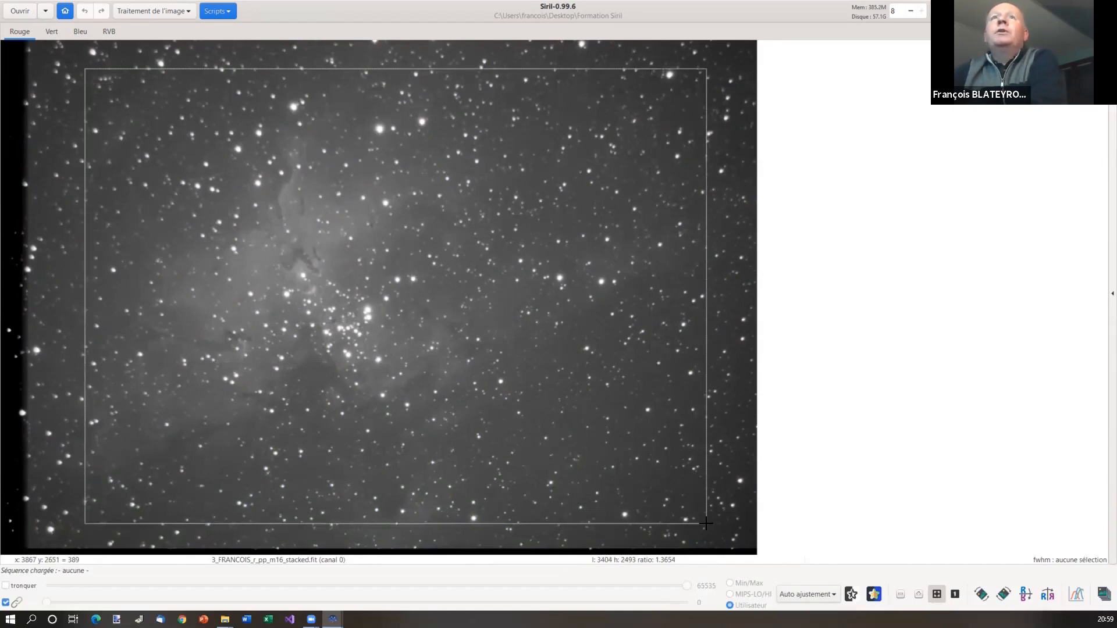
drag(705, 522, 706, 523)
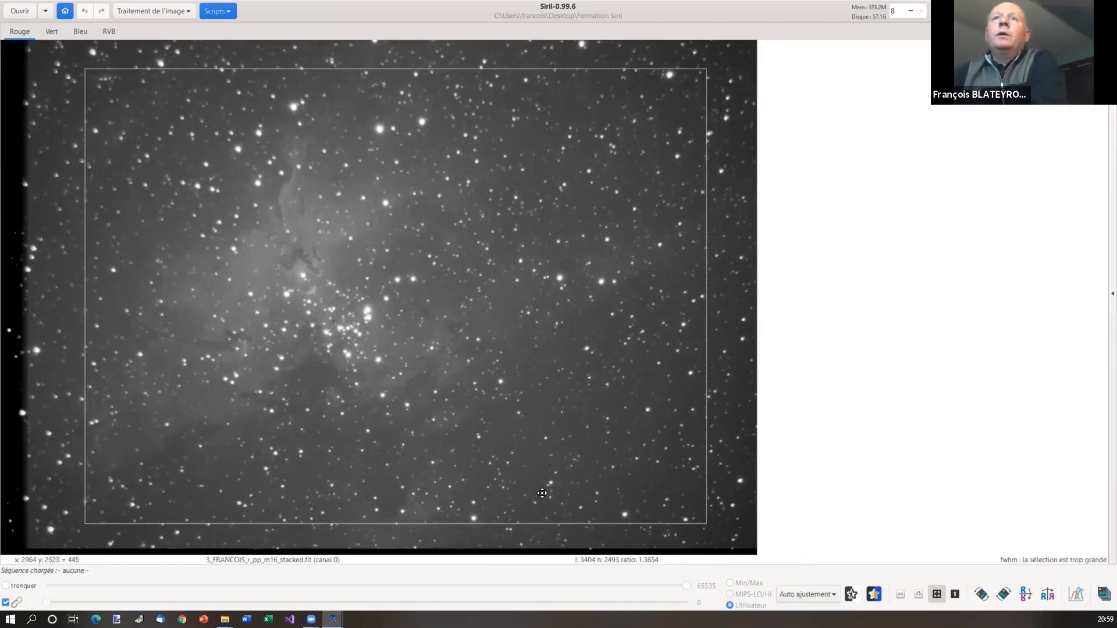
drag(520, 473, 510, 473)
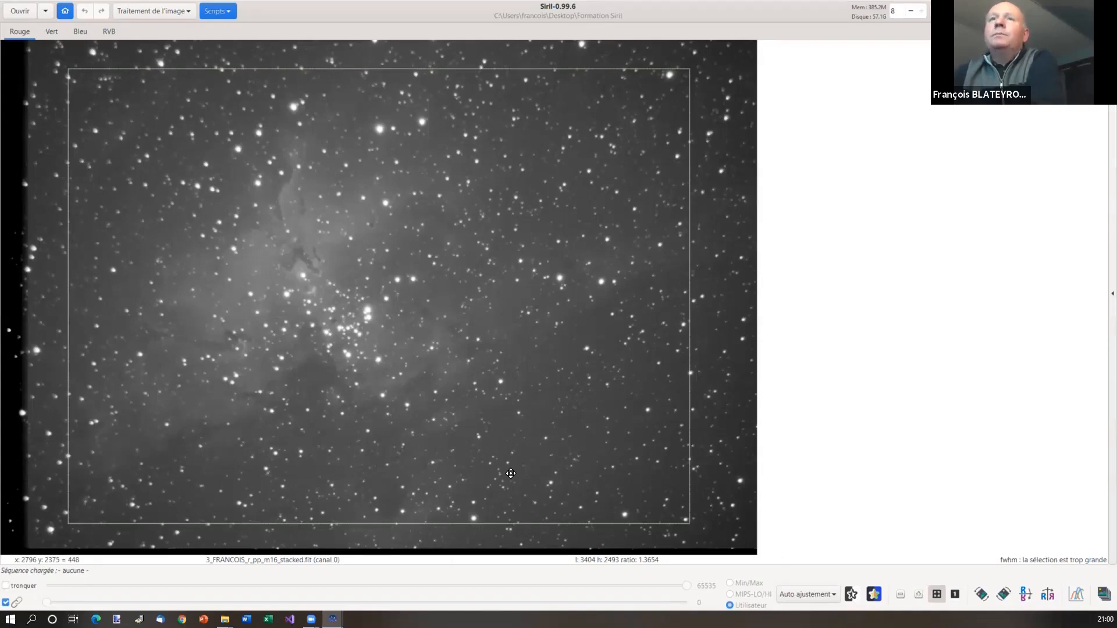
right_click(493, 411)
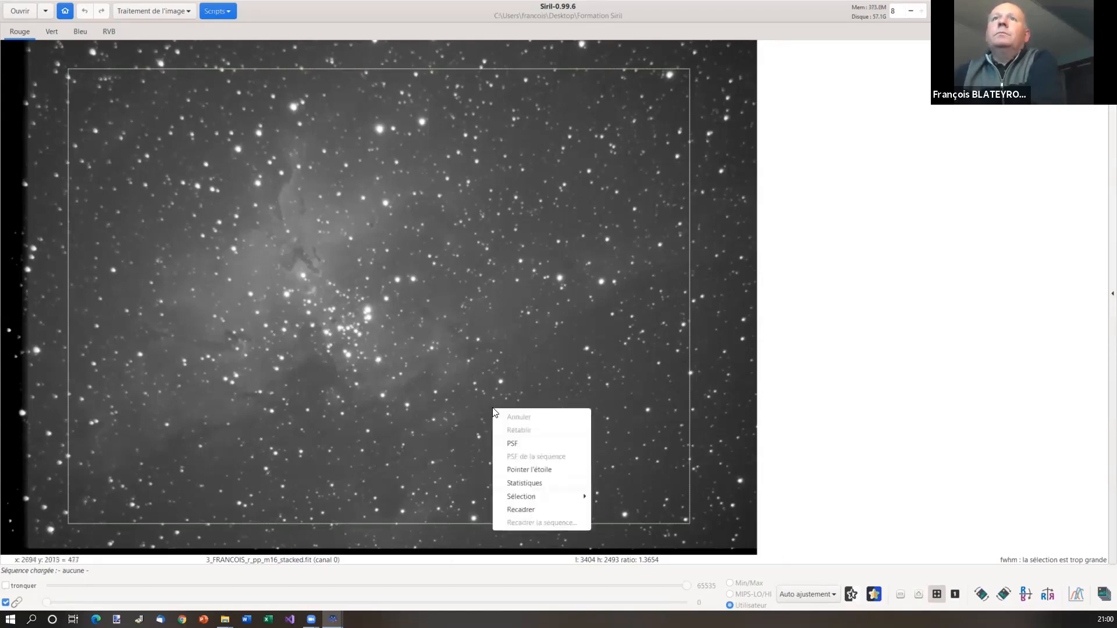
Crop the image to the selection with Recadrer and set the display mode to Histogramme
click(539, 511)
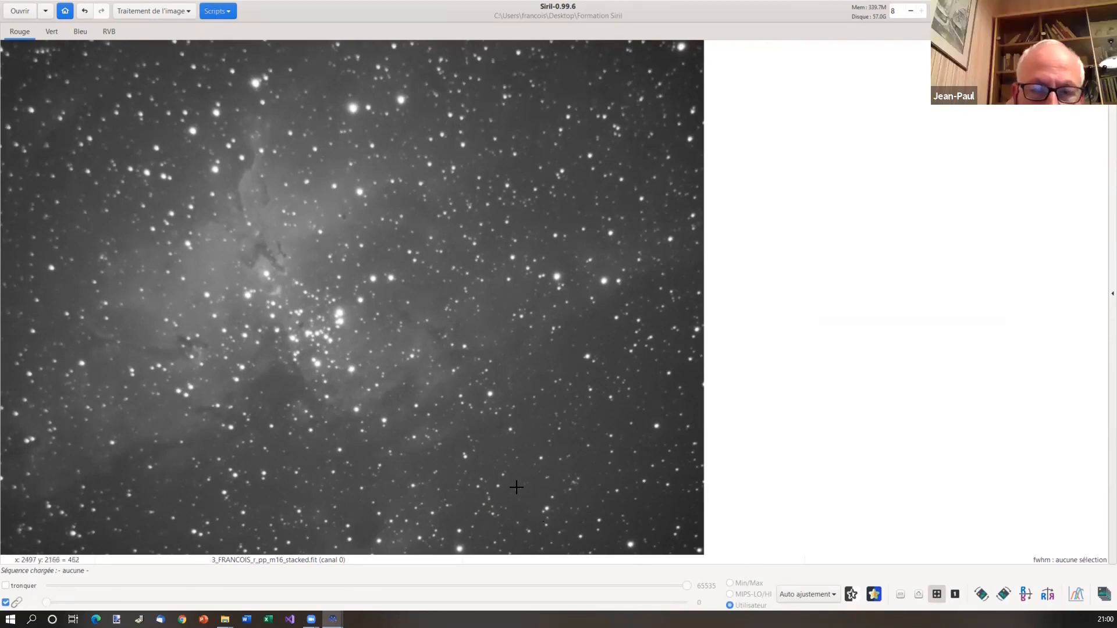
click(817, 593)
click(806, 577)
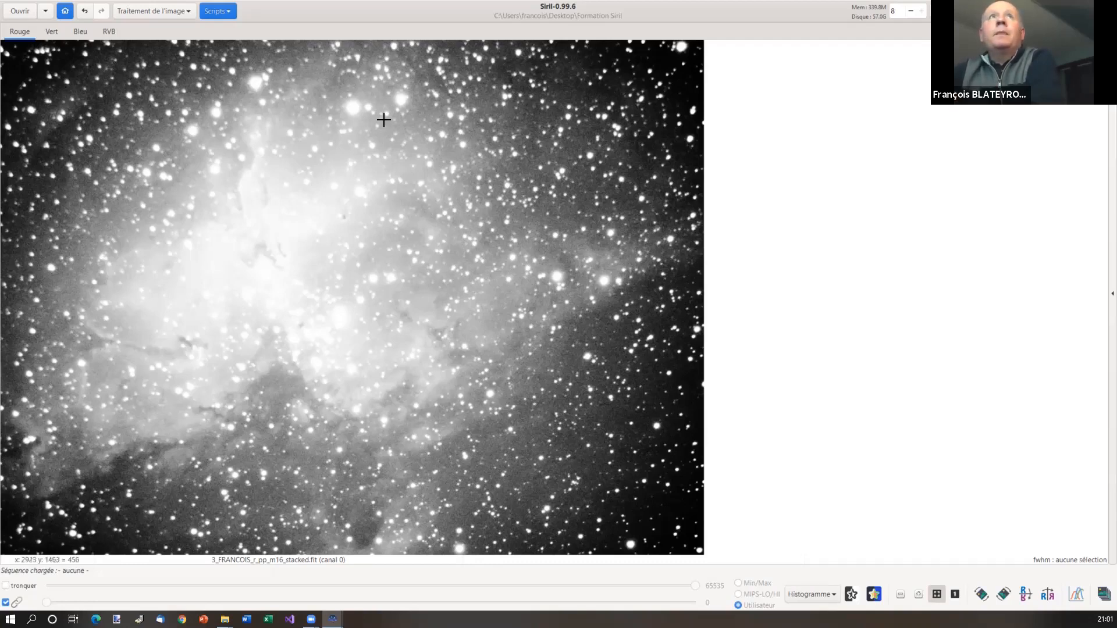
Open the Traitement de l'image menu
click(172, 15)
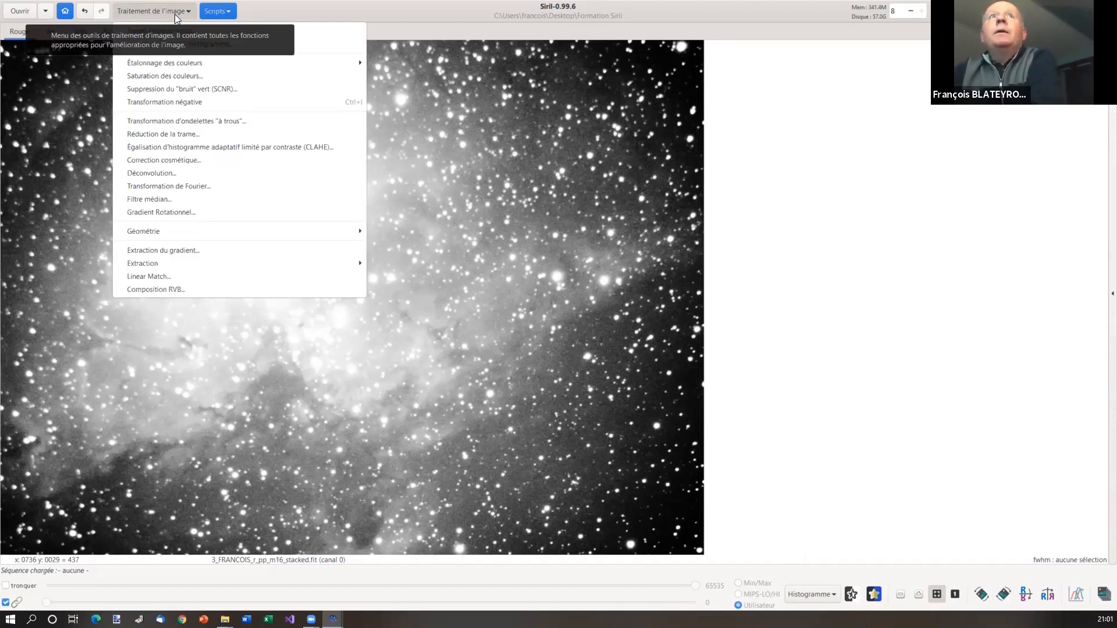
Choose Extraction du gradient… from the Traitement de l'image menu
click(204, 250)
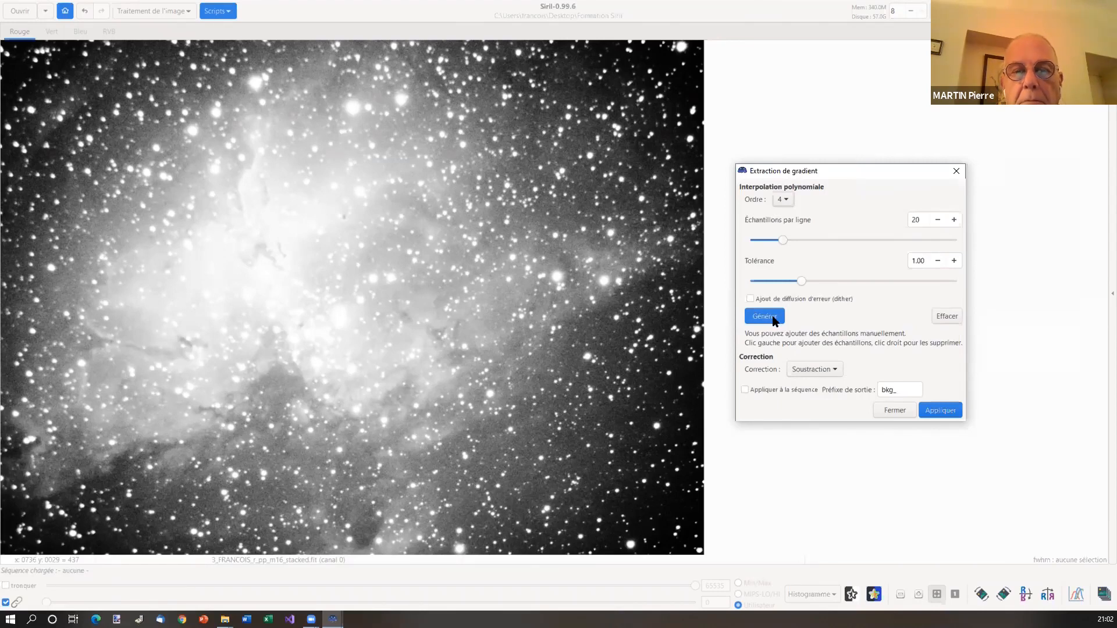
Generate background samples, then lower Tolérance stepwise to 0.30, regenerating samples after each change
click(759, 315)
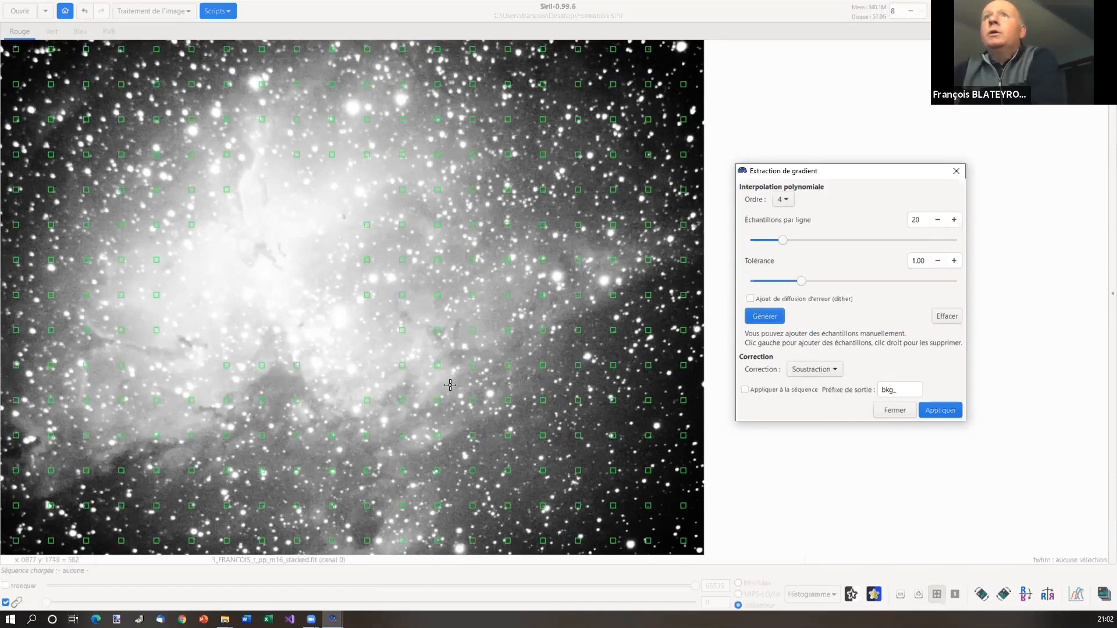
drag(804, 287, 790, 285)
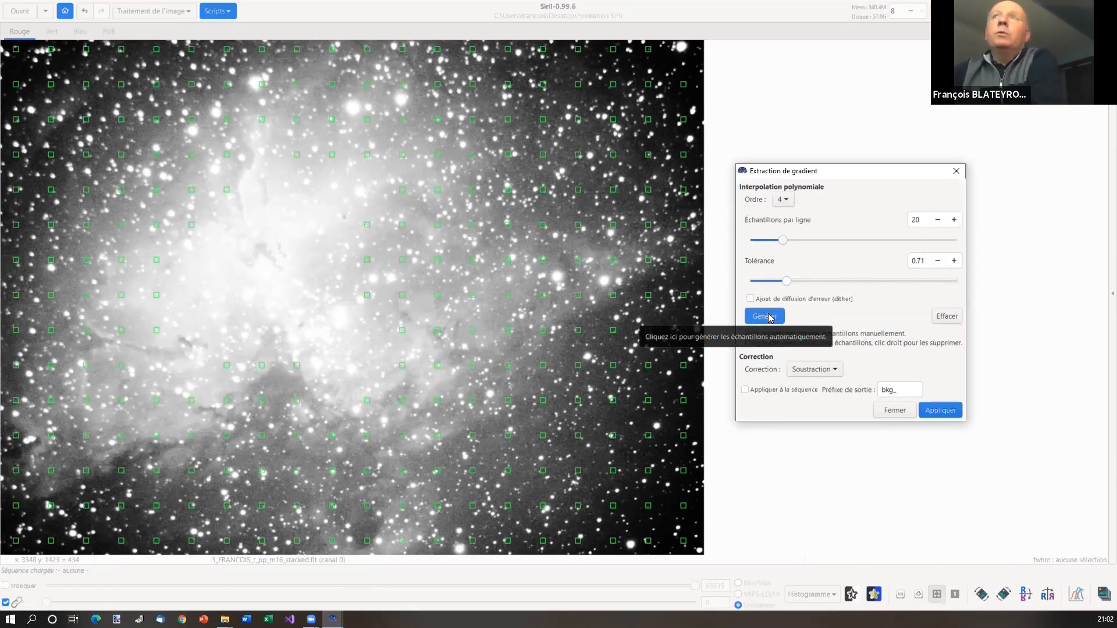
drag(787, 284, 773, 285)
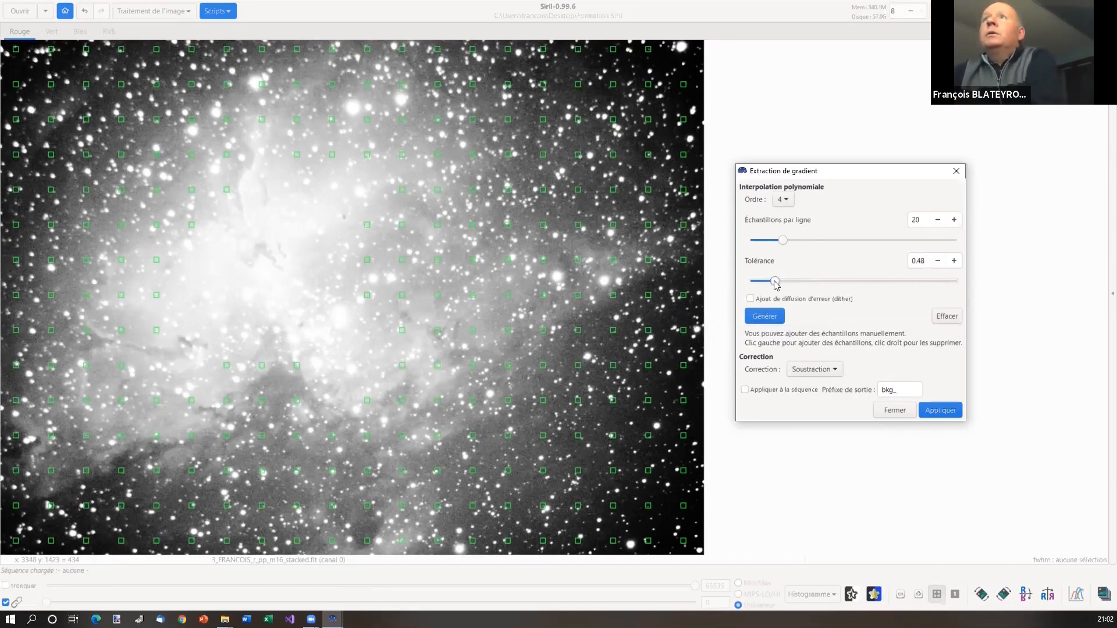
click(765, 316)
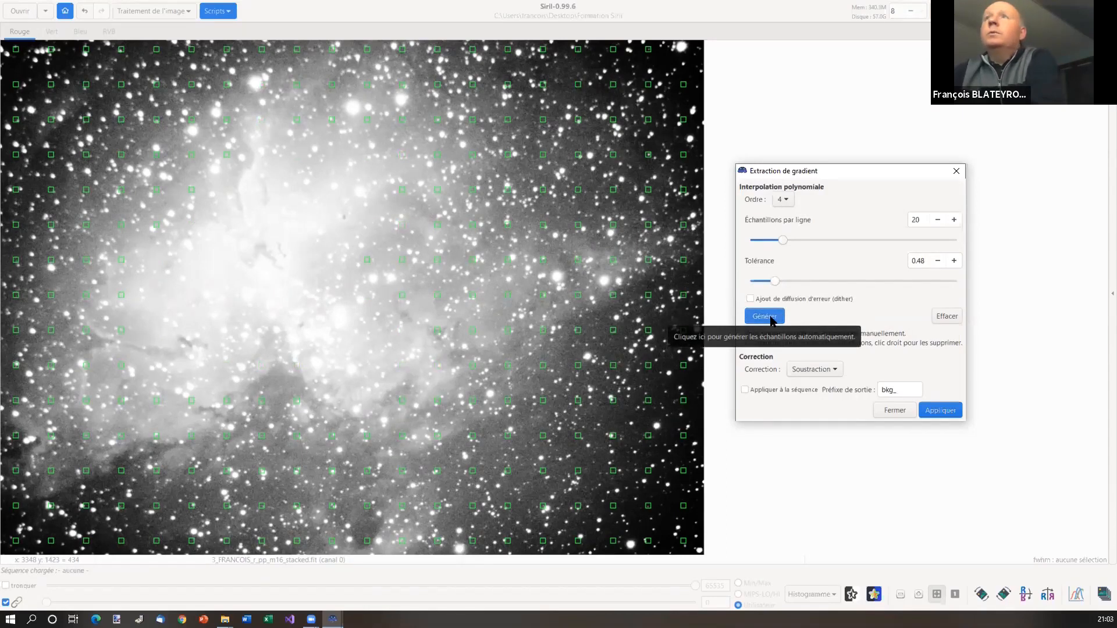
drag(779, 283, 770, 284)
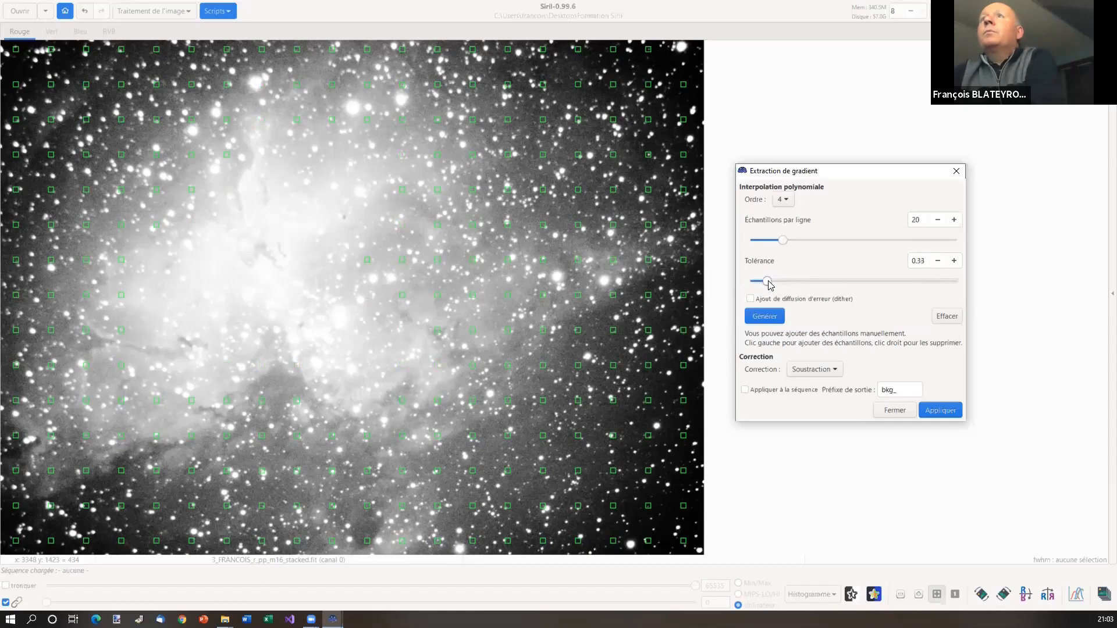
click(767, 316)
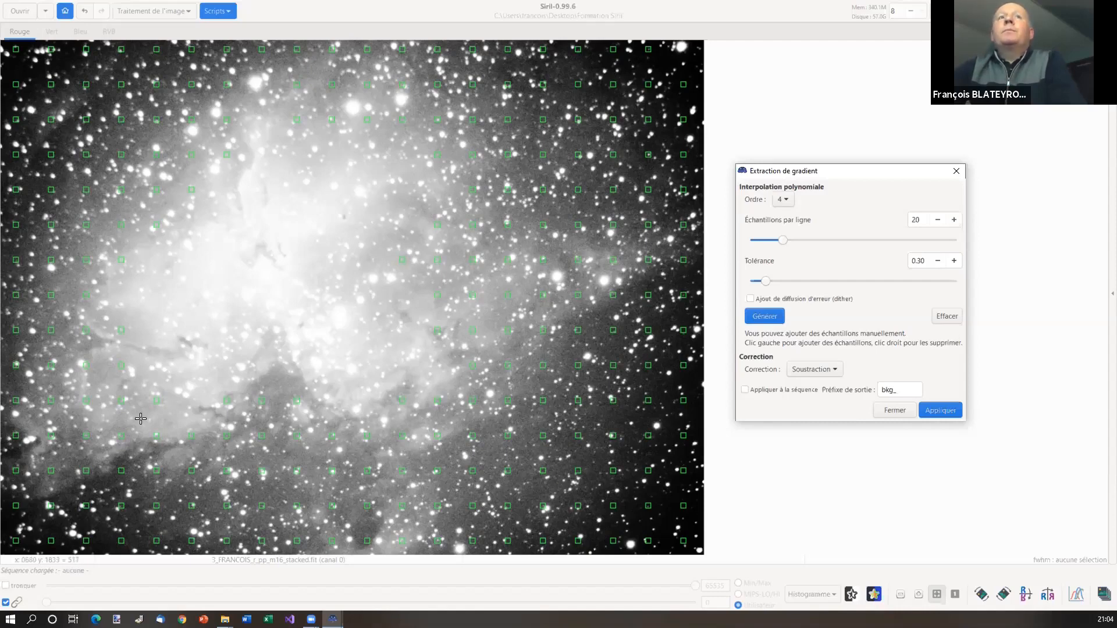
Set the display back to Auto ajustement and lower the sample Tolérance to 0.22
click(828, 597)
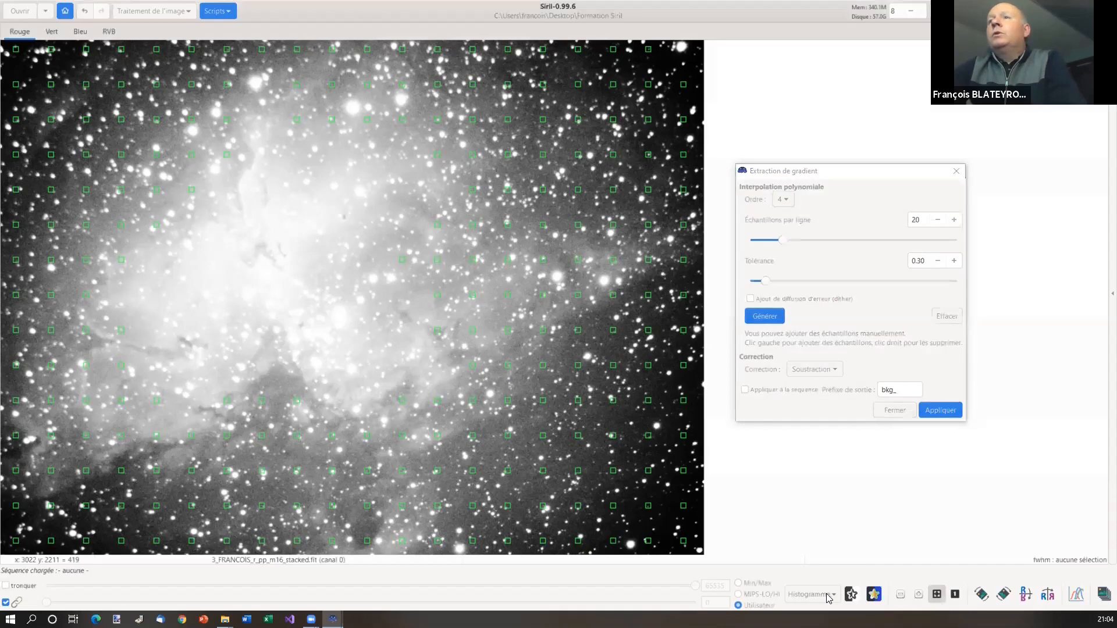
click(828, 595)
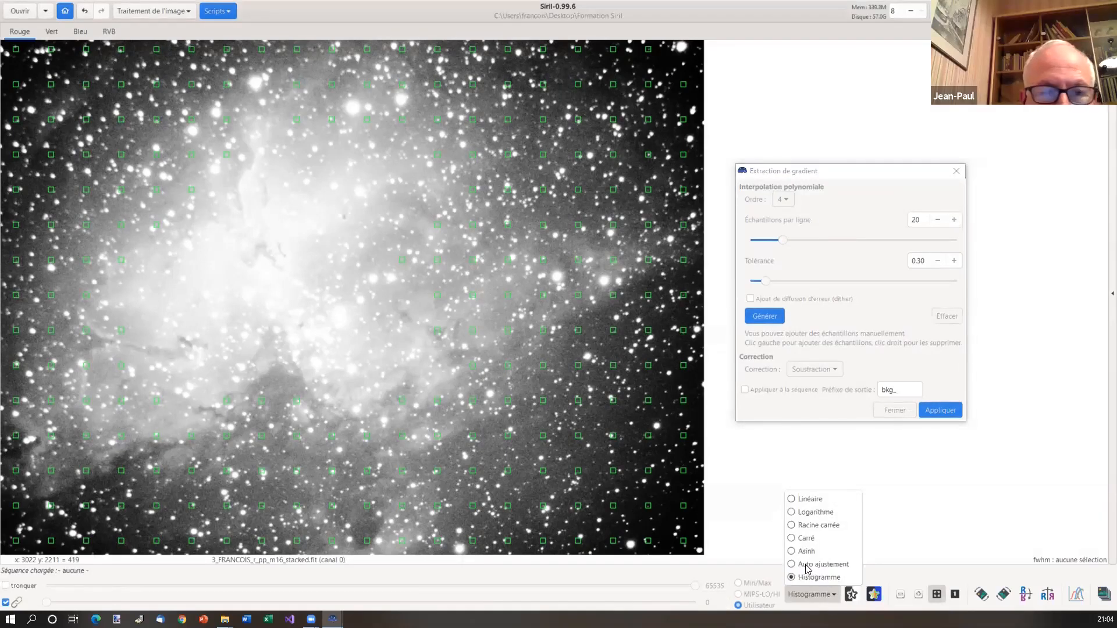
click(806, 564)
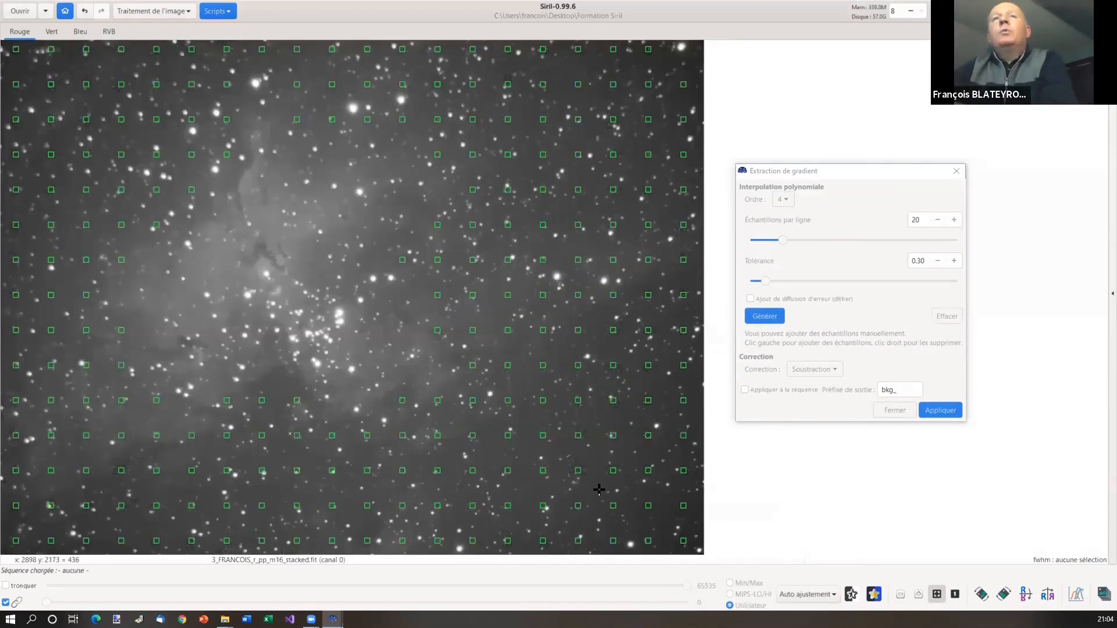
click(815, 594)
click(817, 593)
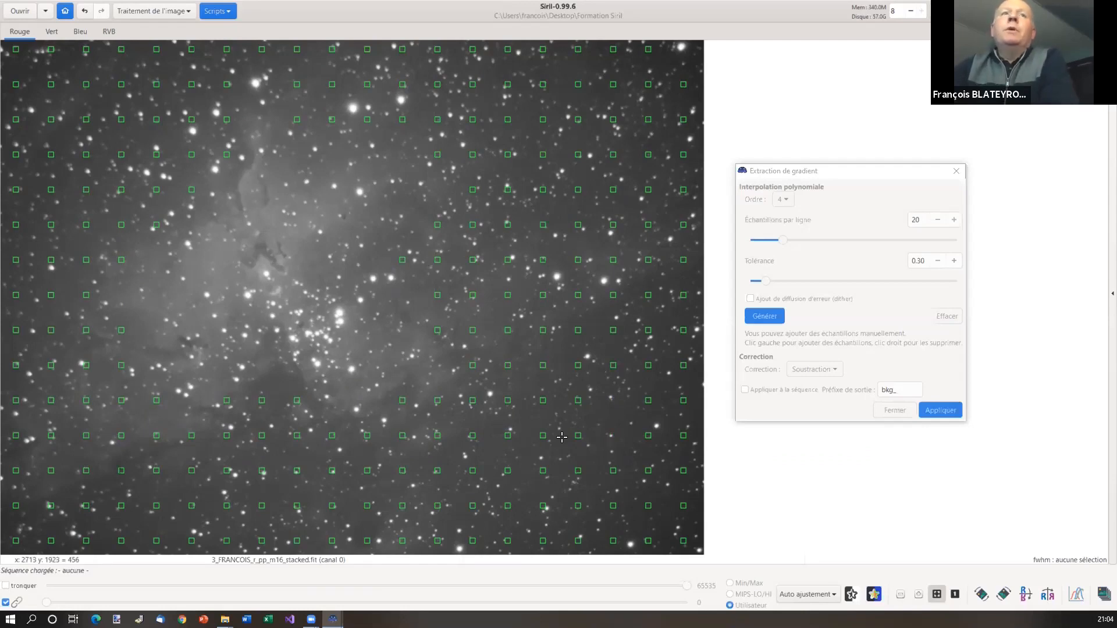
drag(769, 285, 762, 280)
Regenerate the samples, apply the gradient subtraction, and close the Extraction du gradient dialog
click(768, 321)
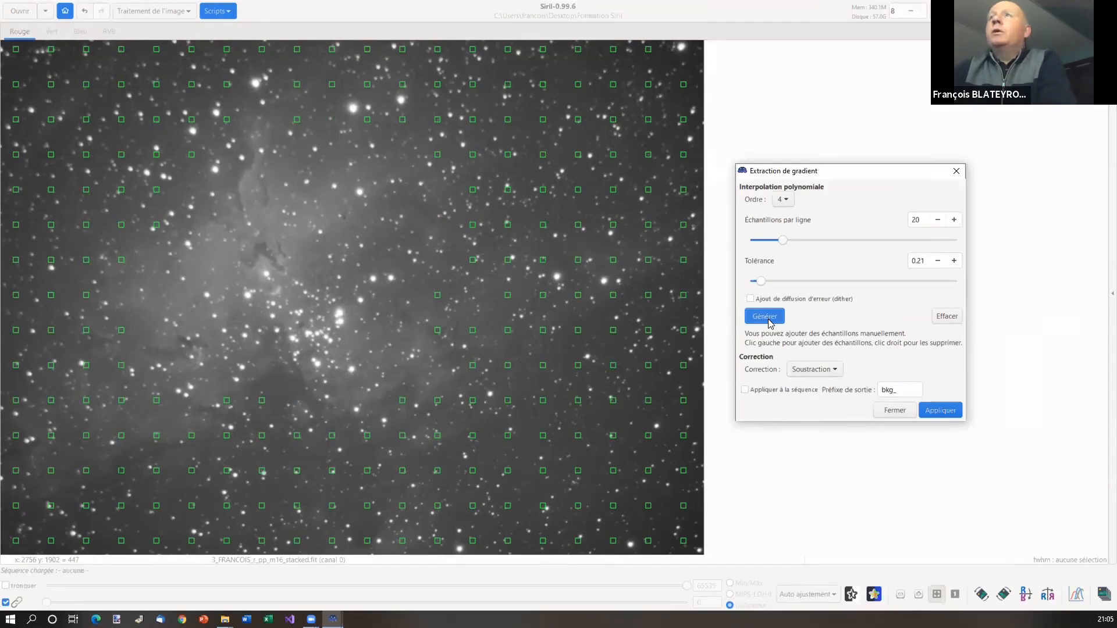
click(943, 411)
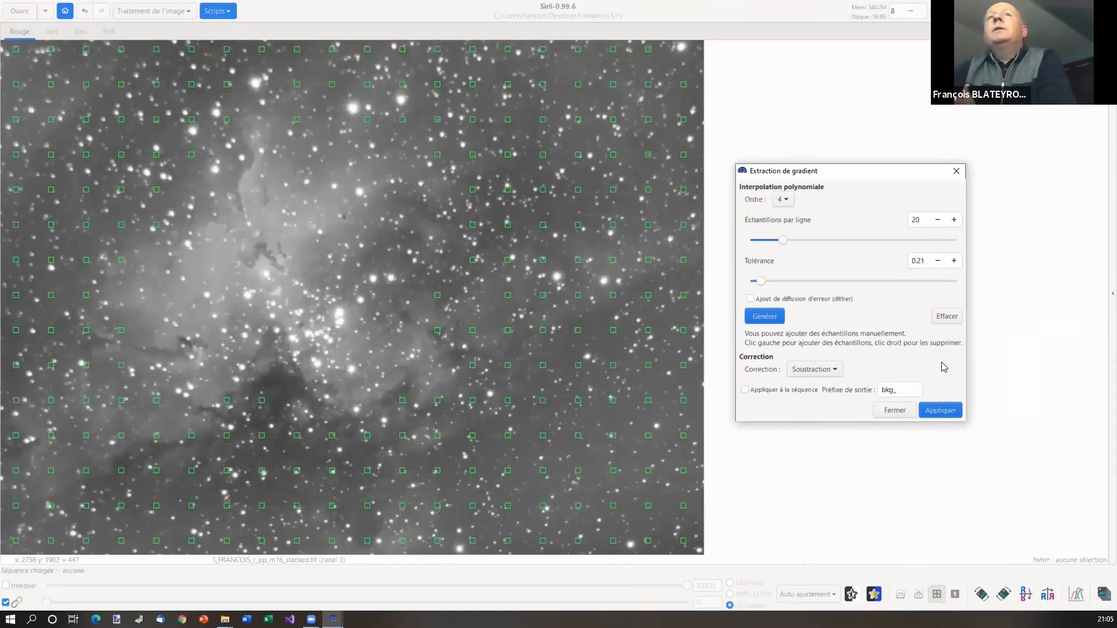
click(896, 411)
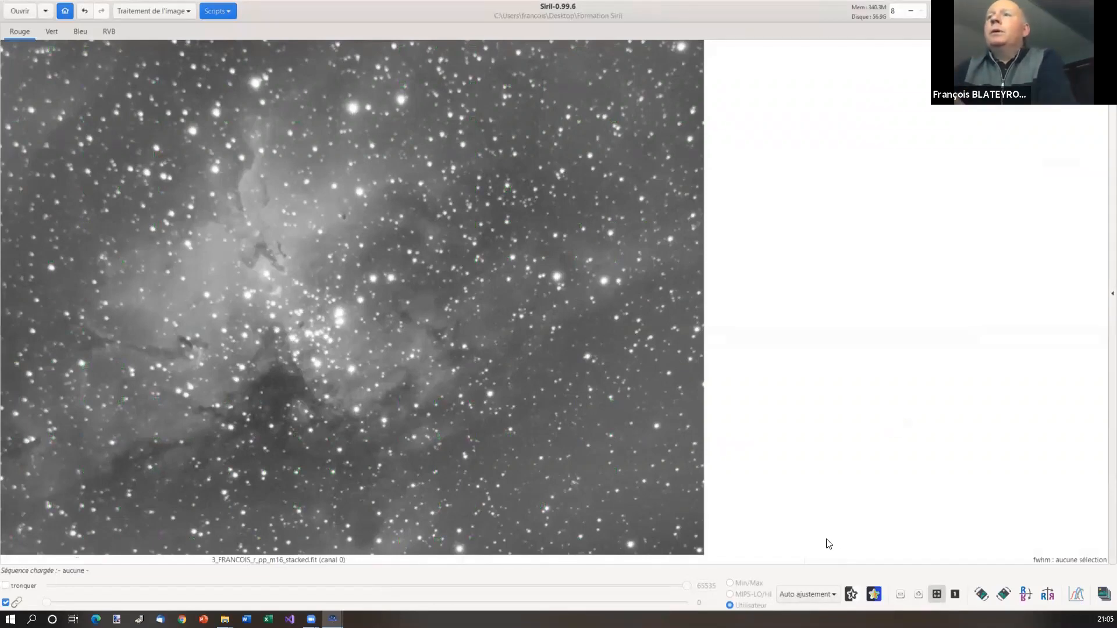
Change the display mode from Histogramme to Linéaire
click(827, 590)
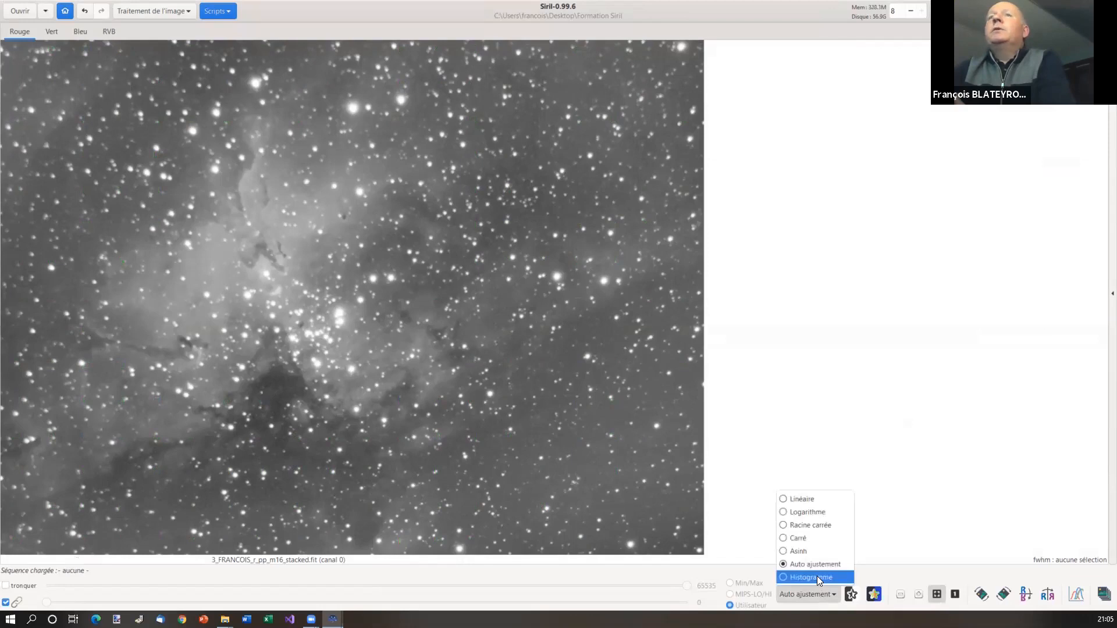
click(817, 577)
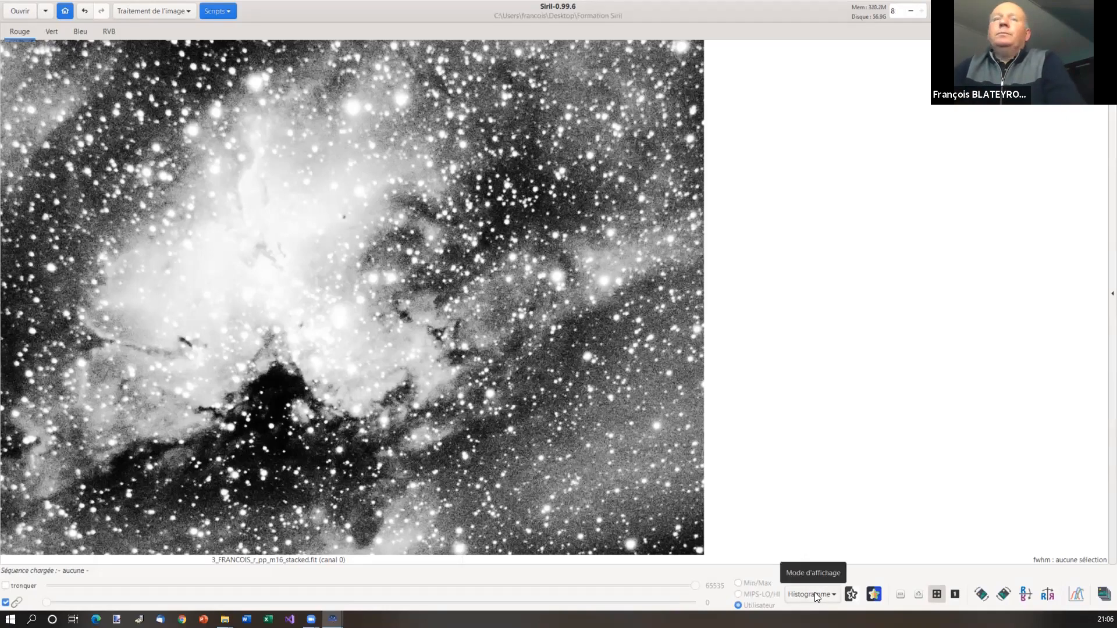
click(814, 592)
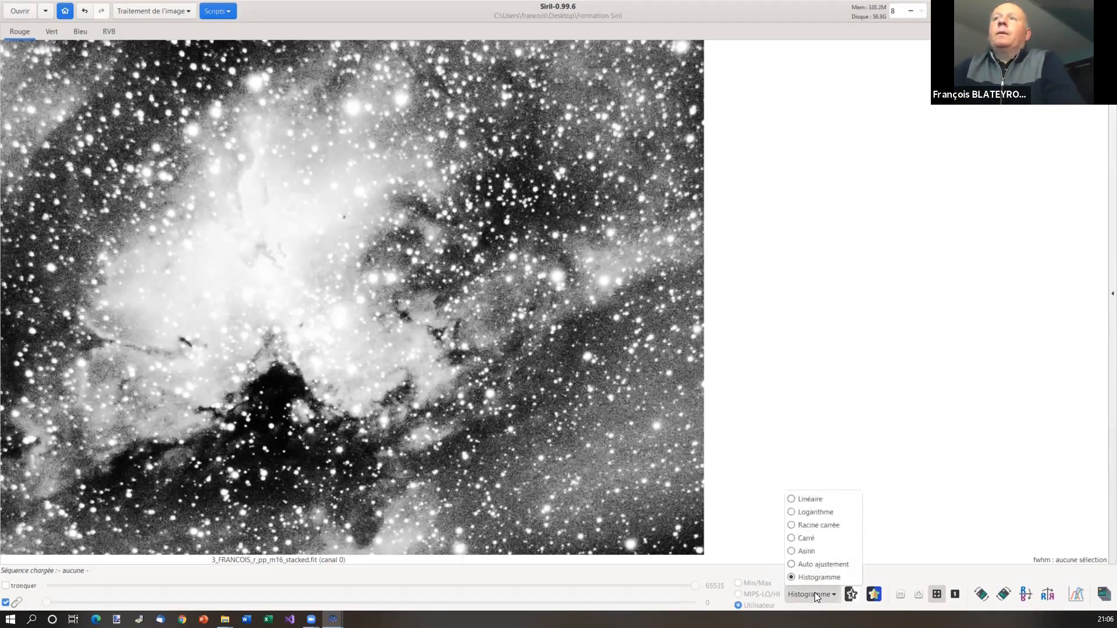
click(812, 499)
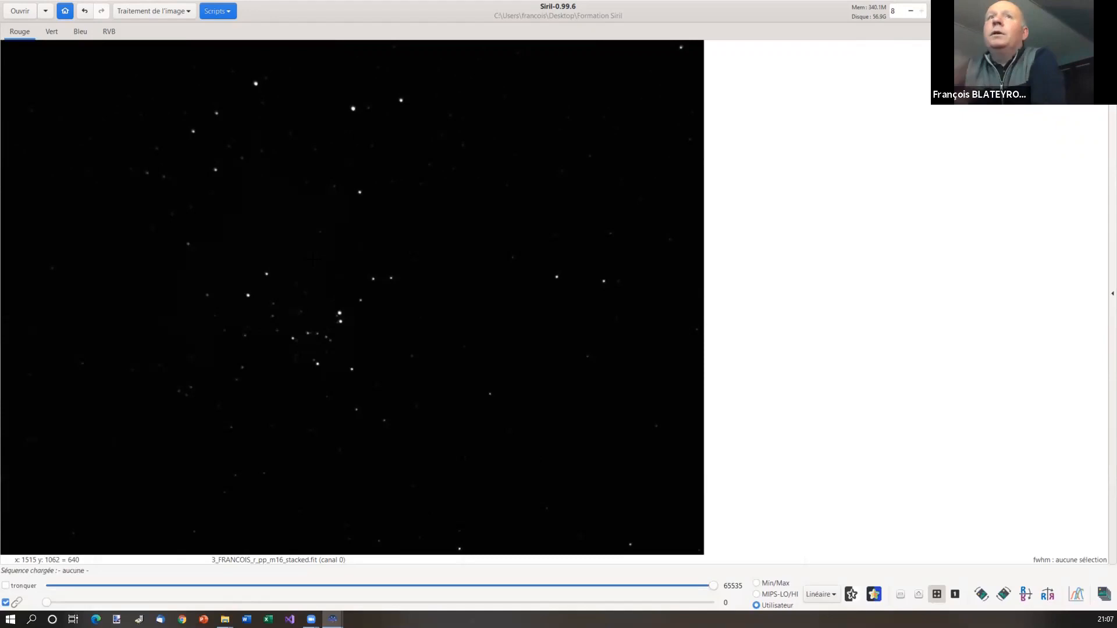
right_click(278, 228)
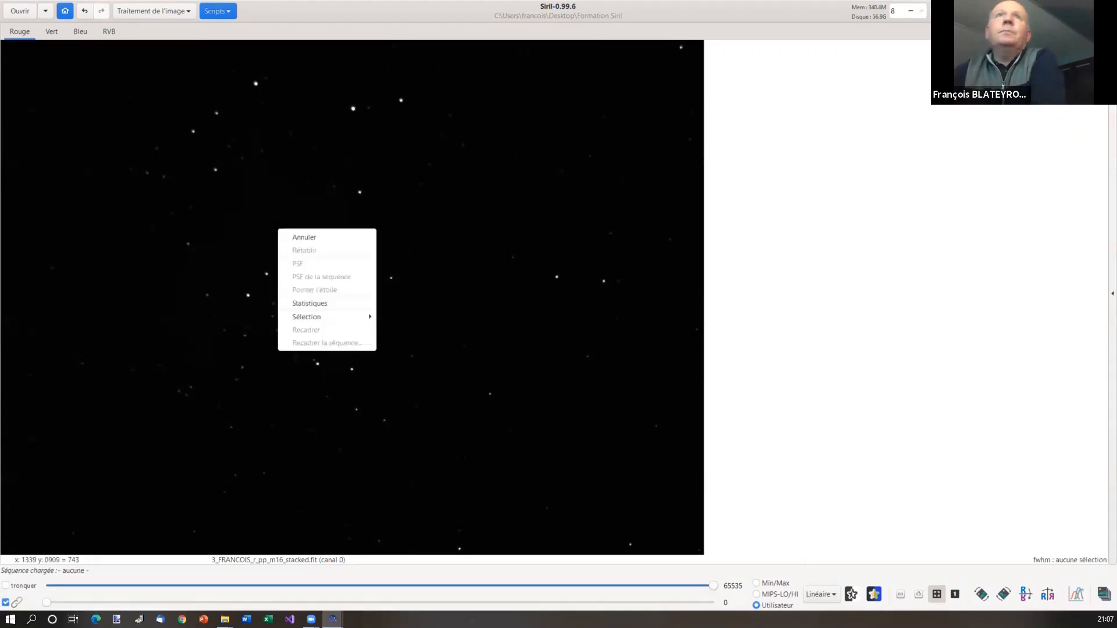
click(132, 78)
click(108, 36)
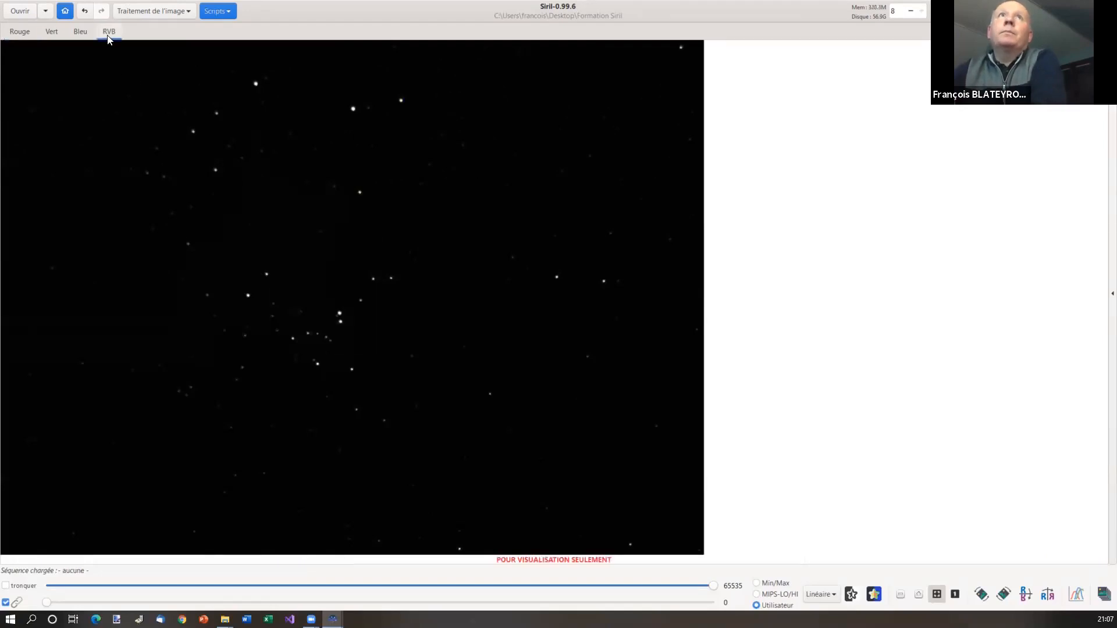
right_click(264, 191)
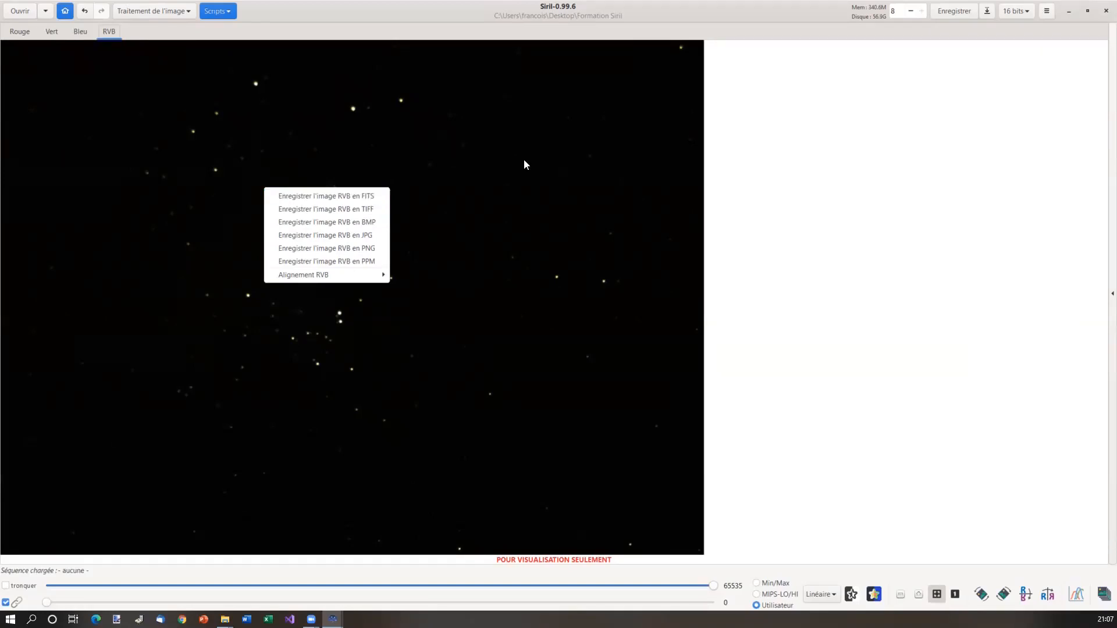
click(562, 172)
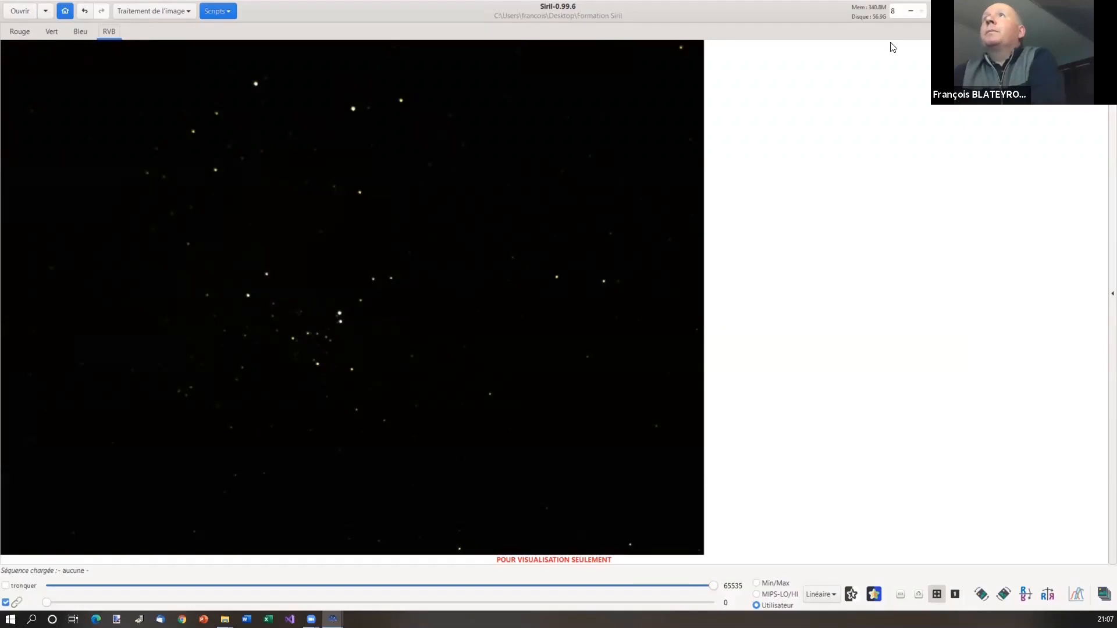
click(20, 31)
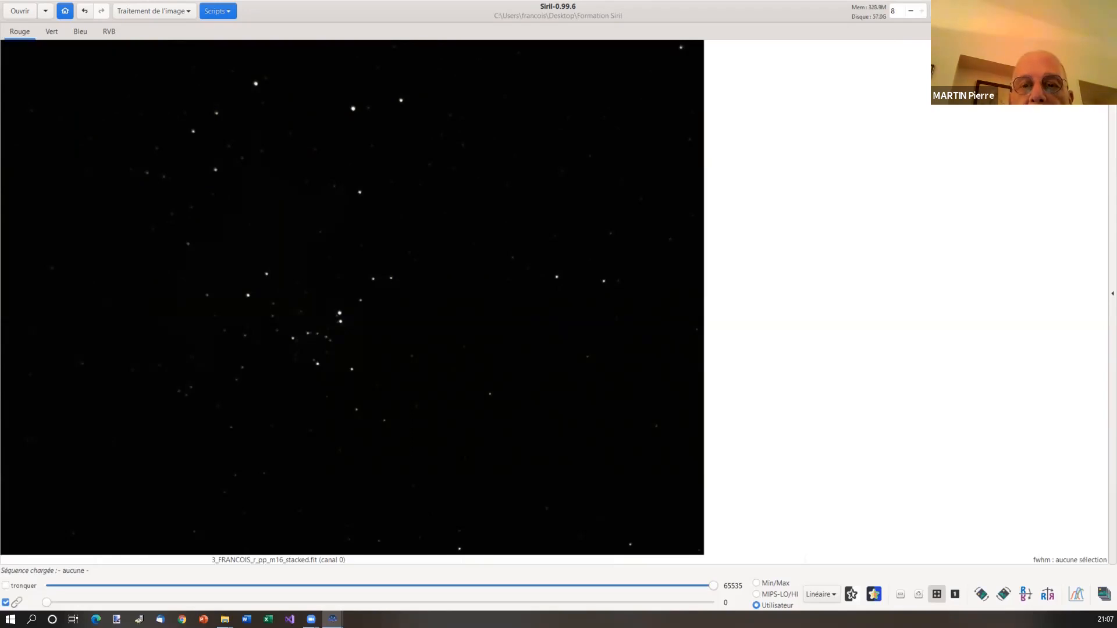
click(954, 11)
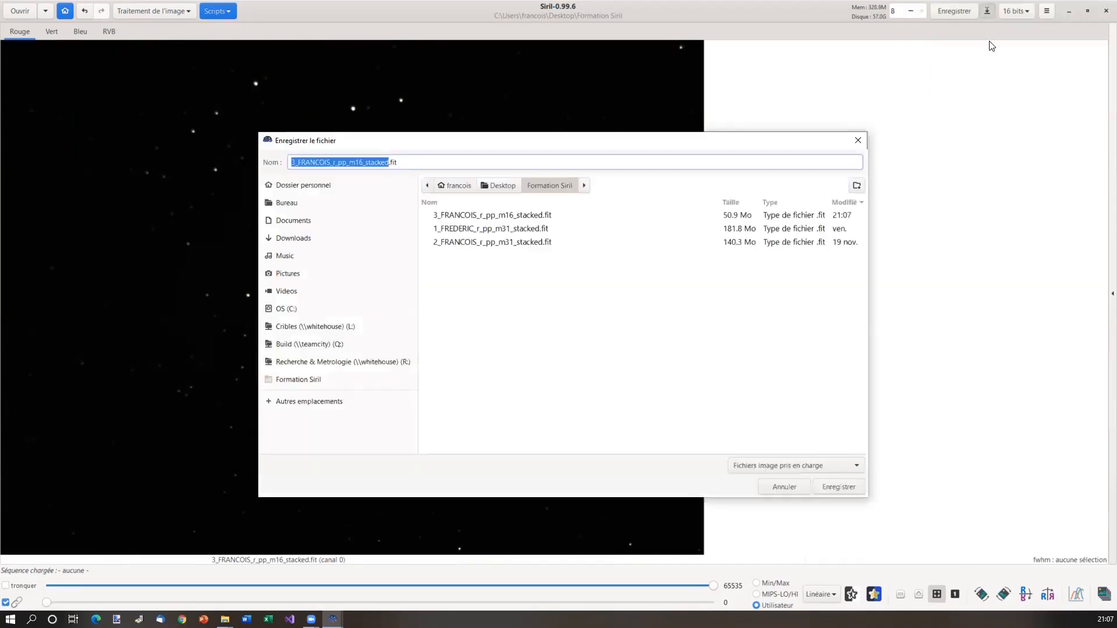
click(858, 141)
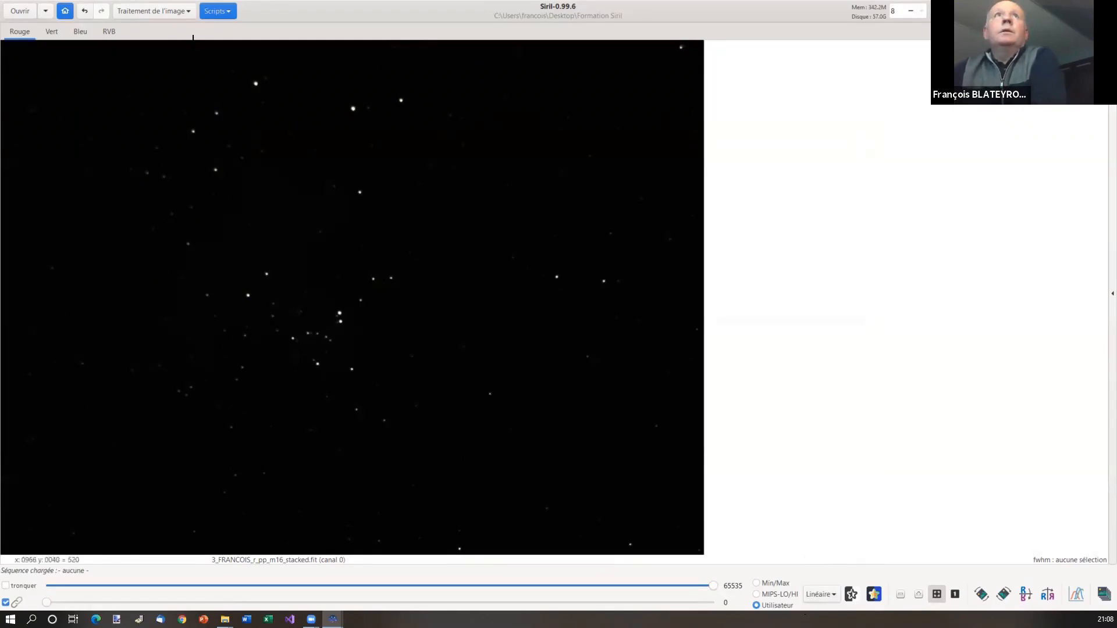
Open Transformation de l'histogramme and place its dialog to the right of the image
click(189, 13)
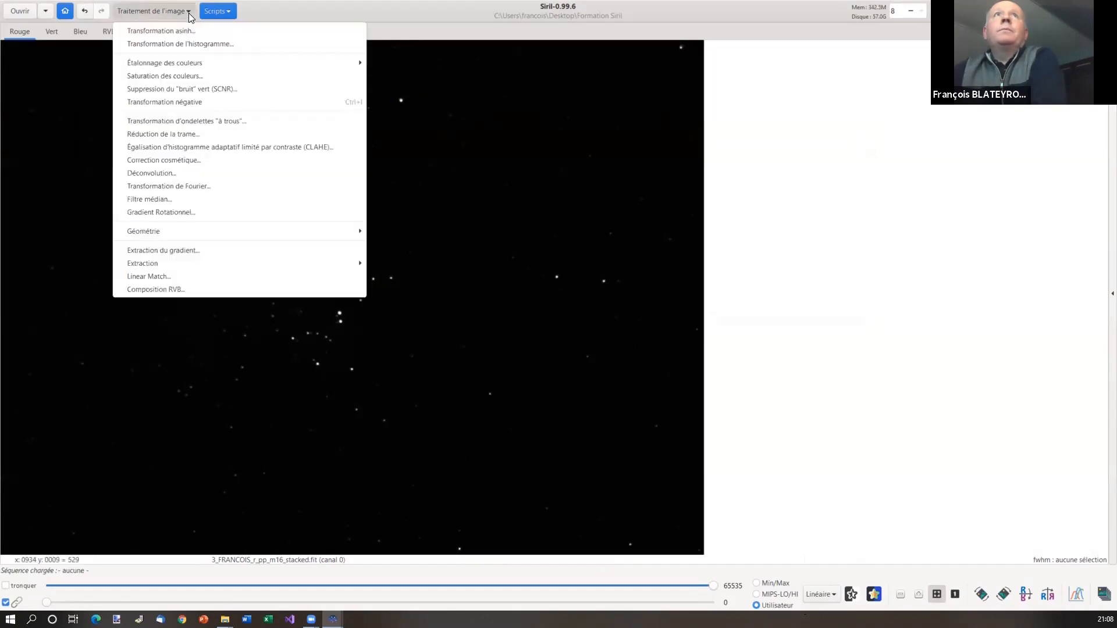
click(199, 45)
drag(580, 184, 819, 164)
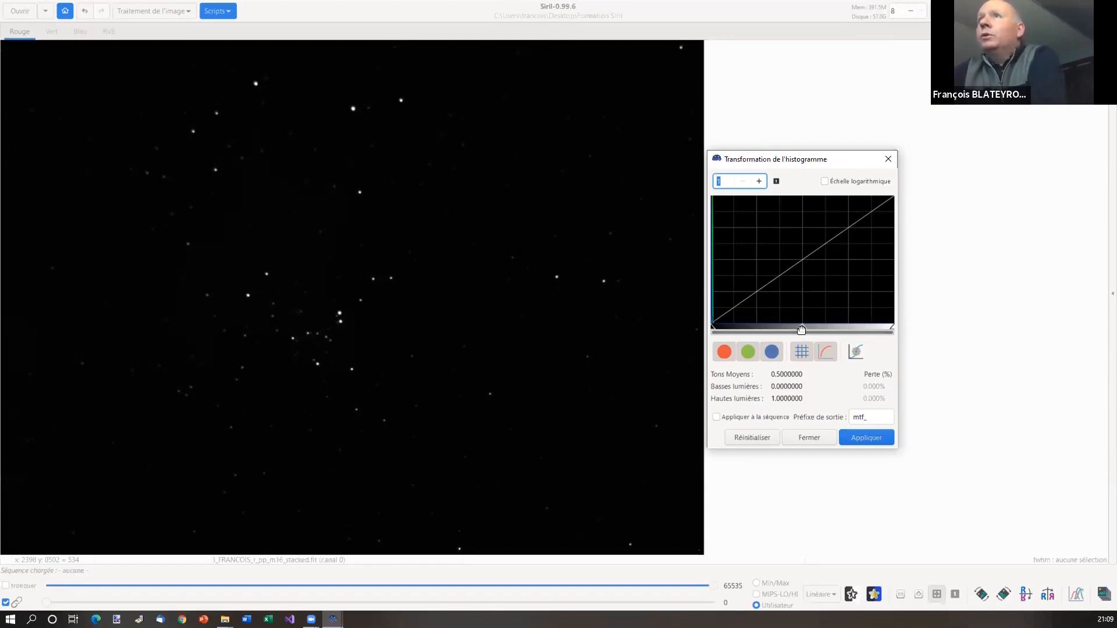
Lower the midtones and apply twice, reaching a midtones value of 0.2531646
drag(801, 330, 735, 330)
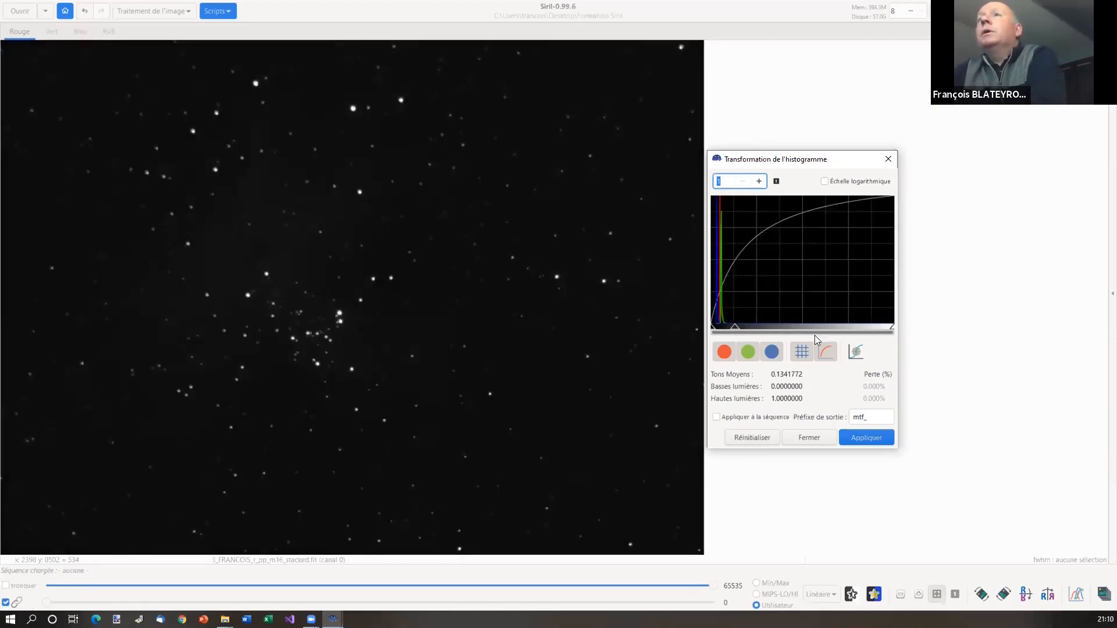
click(872, 441)
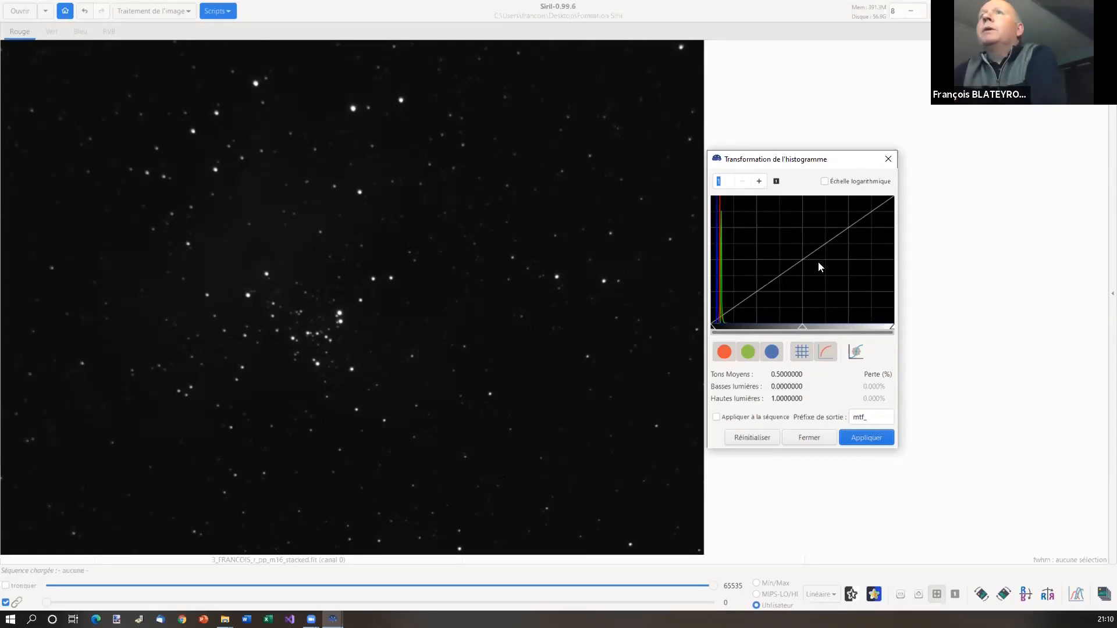
drag(801, 329, 756, 327)
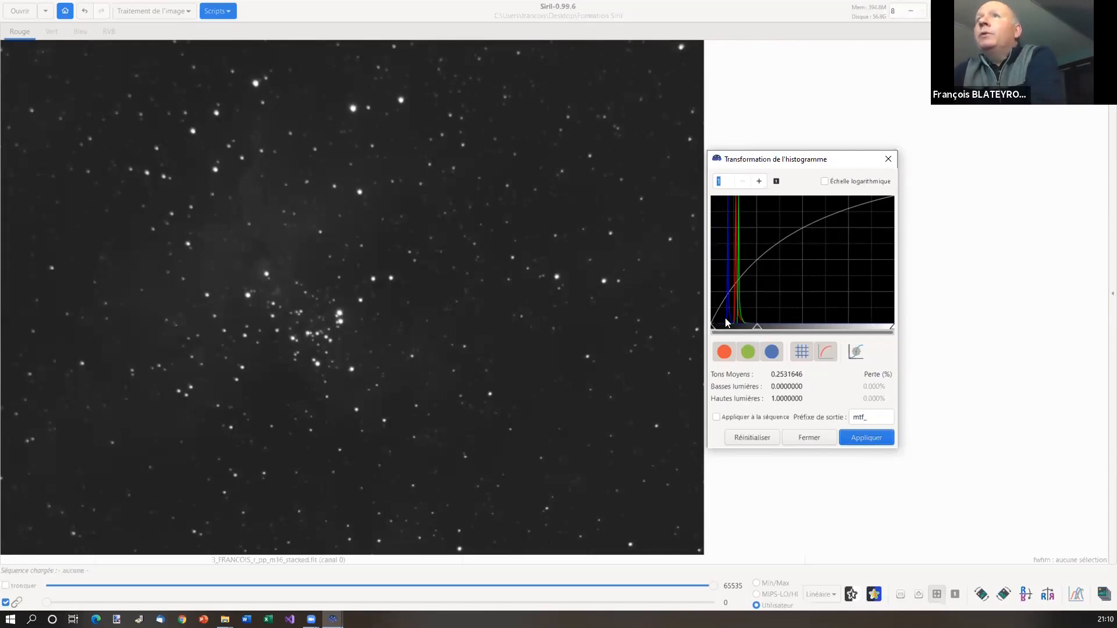
click(872, 438)
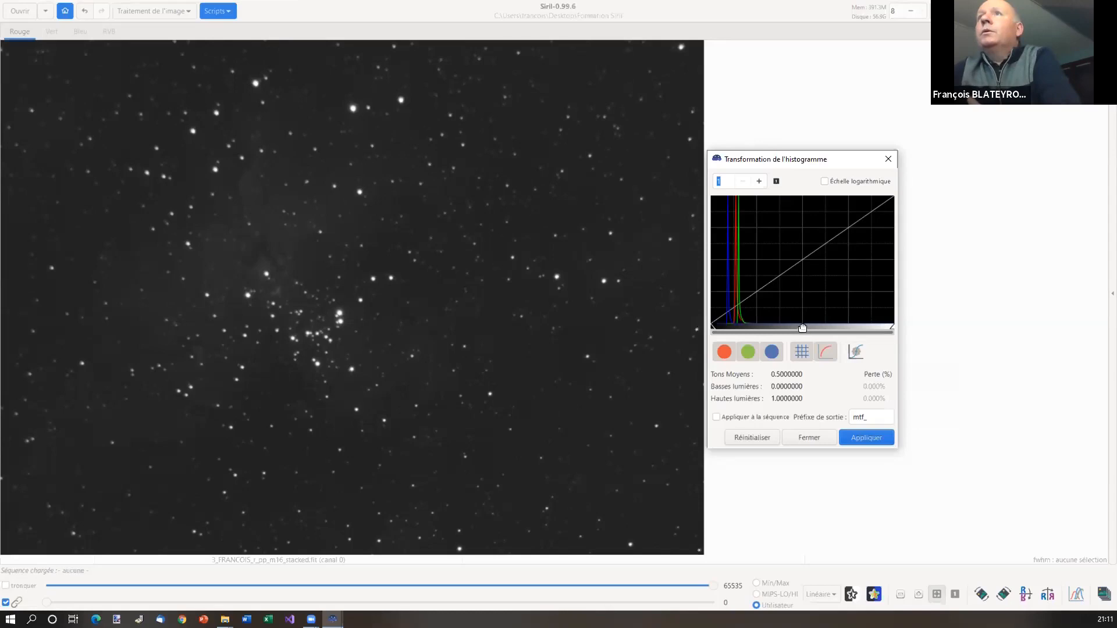
Apply a third midtone stretch, then raise the black point and apply to darken the sky
drag(802, 325, 774, 327)
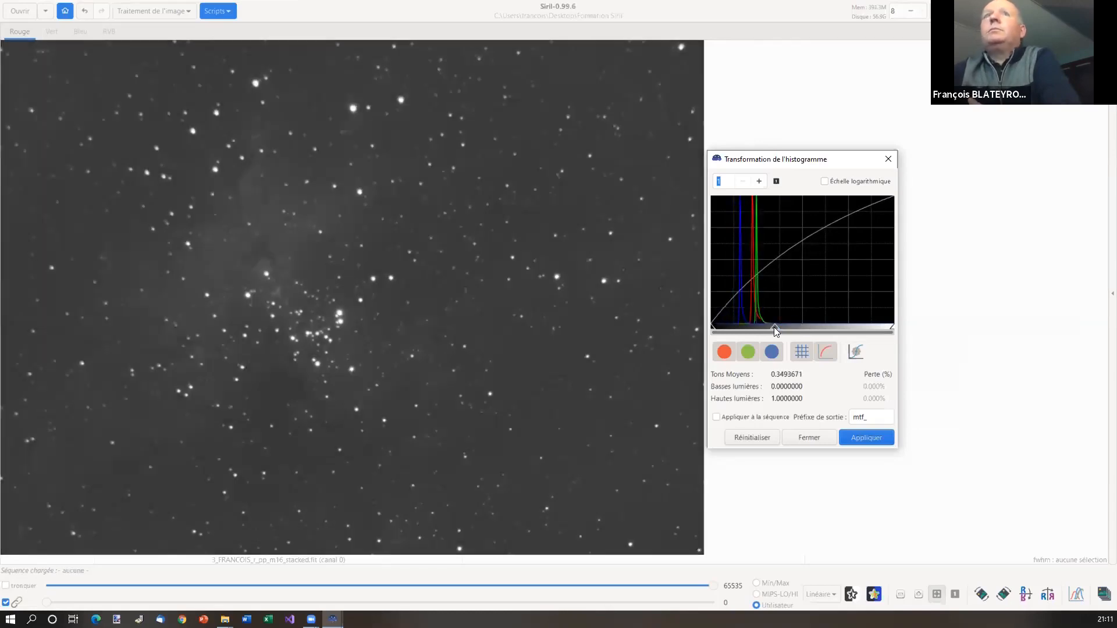
click(863, 438)
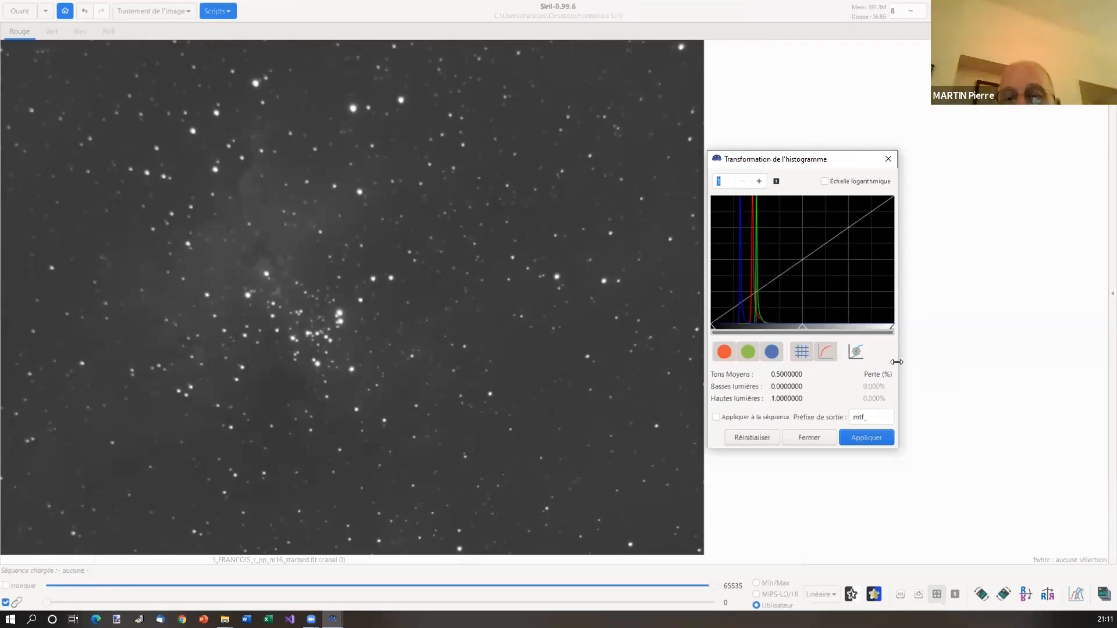
drag(898, 379, 1058, 379)
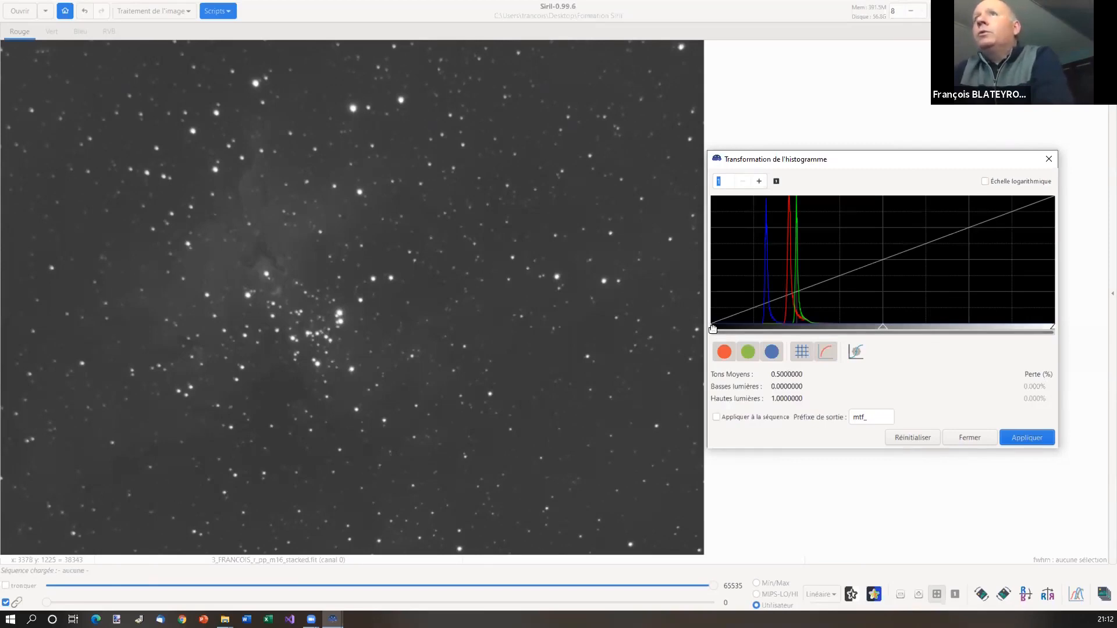
drag(713, 329, 755, 328)
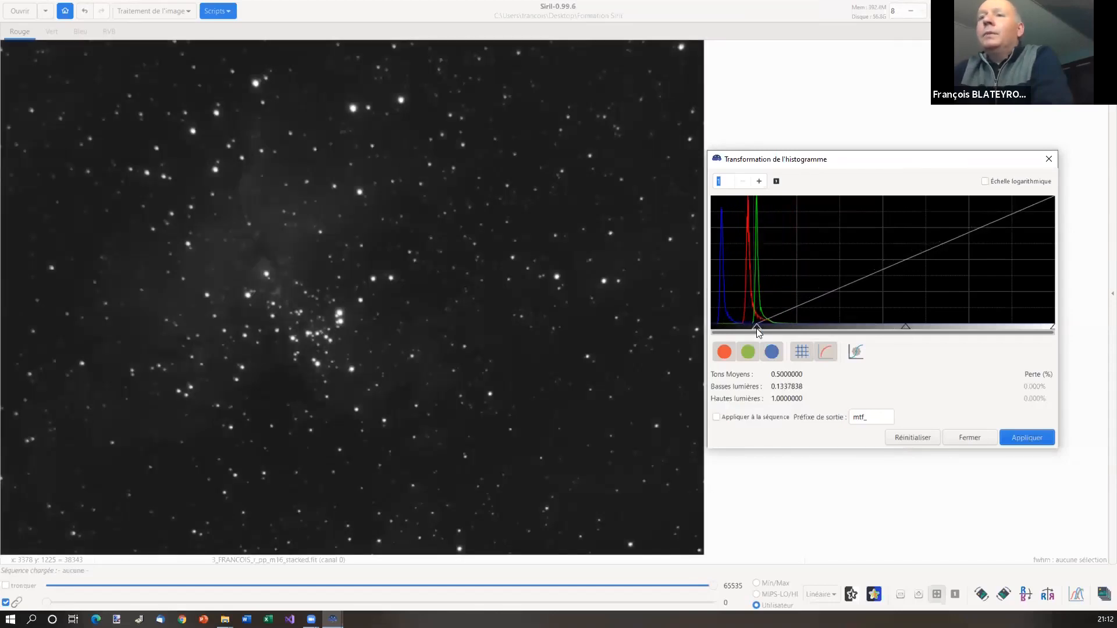
click(1014, 437)
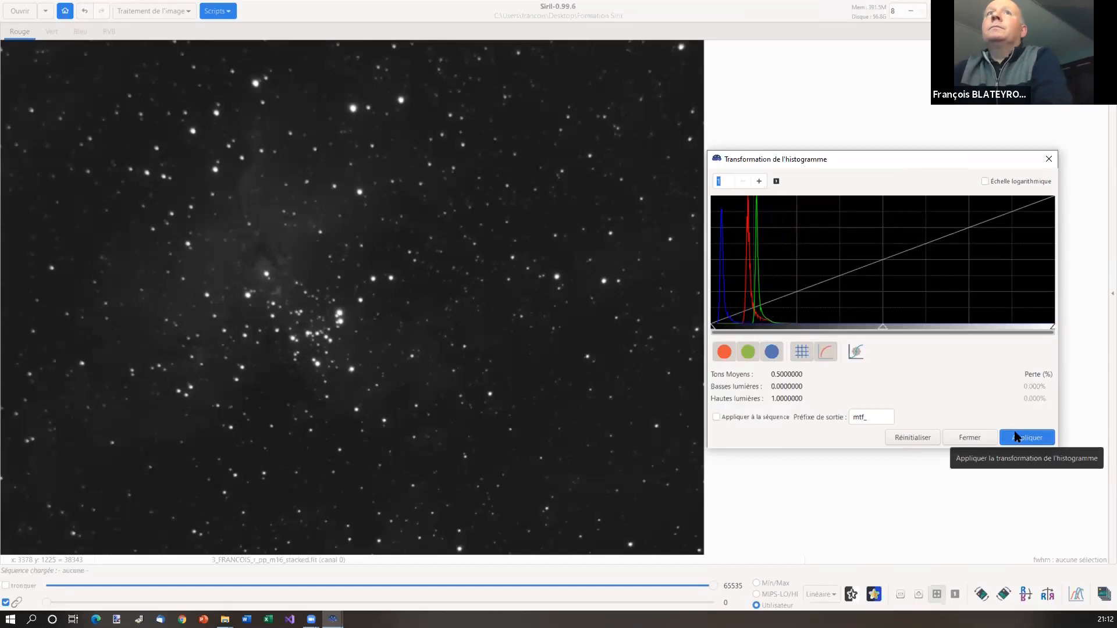
Close the histogram tool and show only the red channel of the image
click(969, 438)
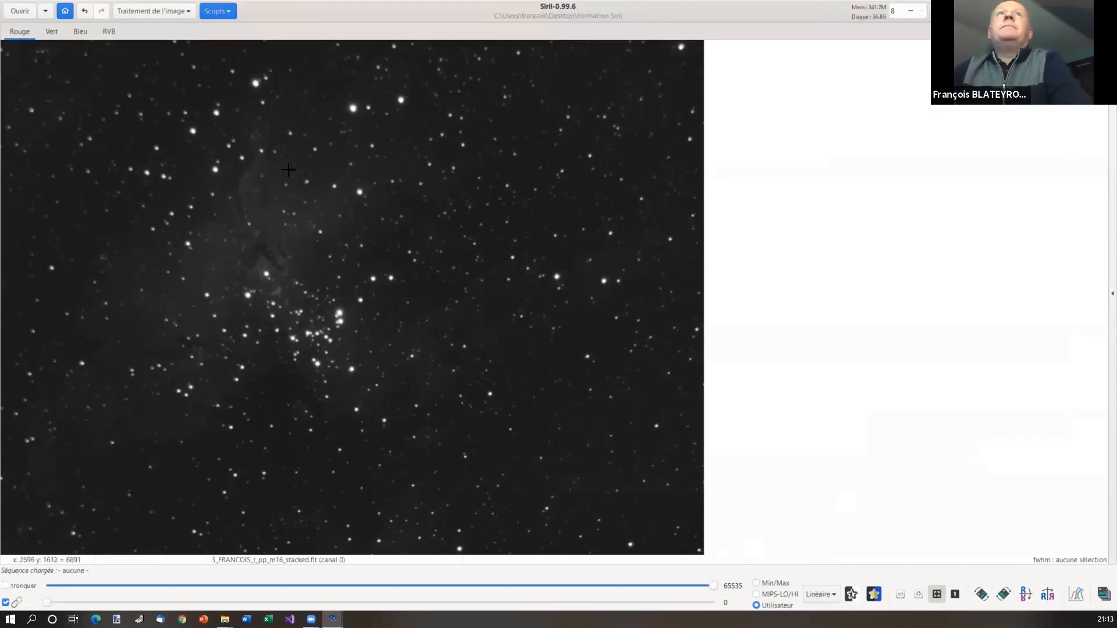
click(111, 32)
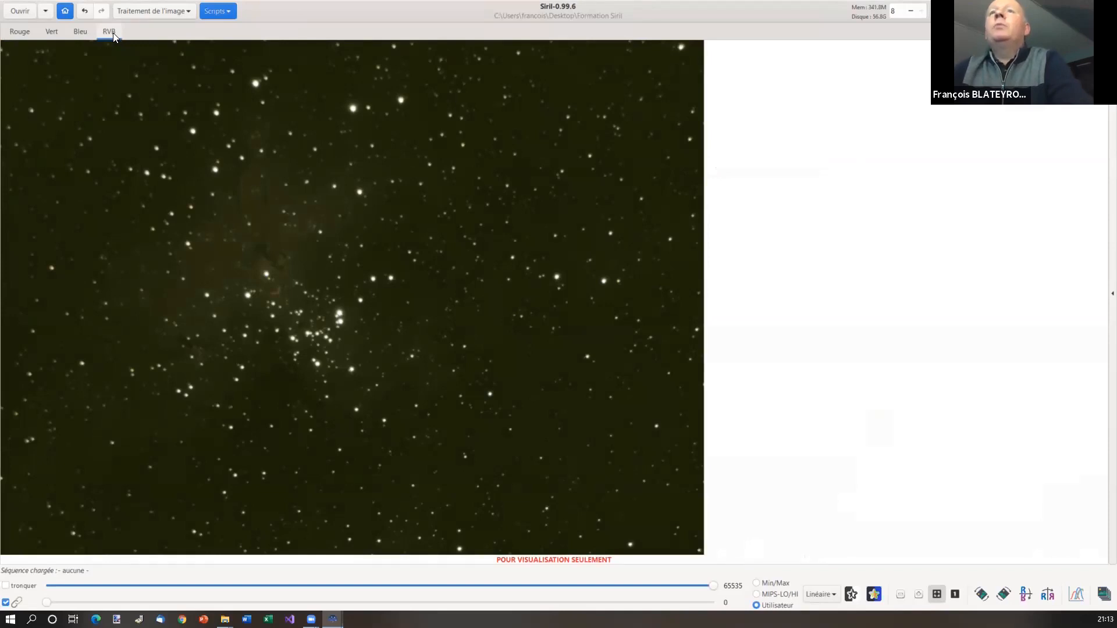
click(24, 30)
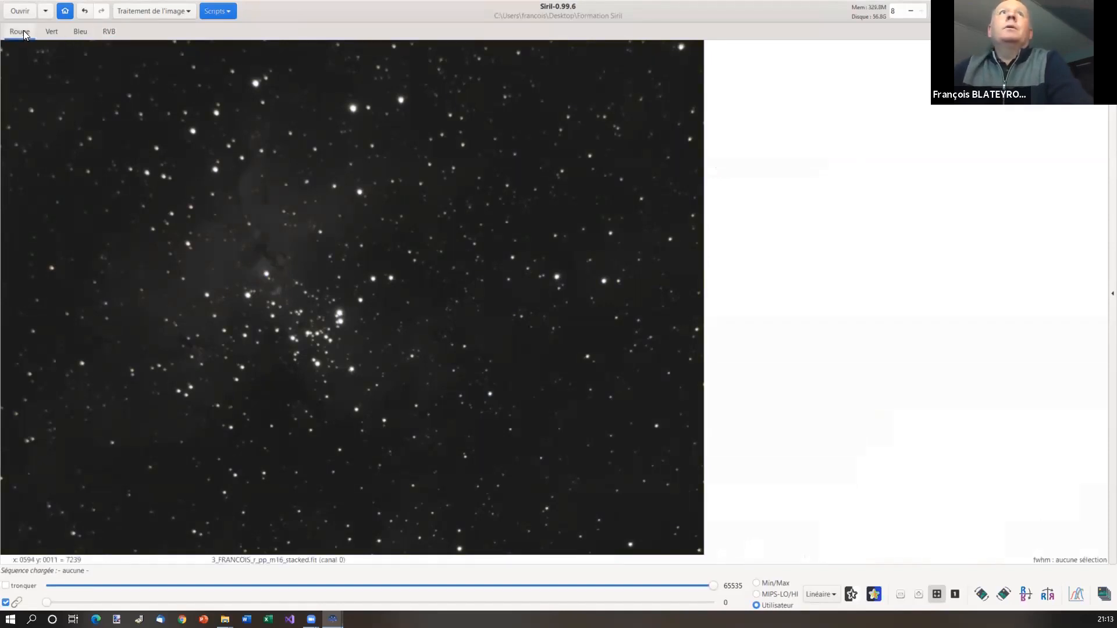
click(172, 12)
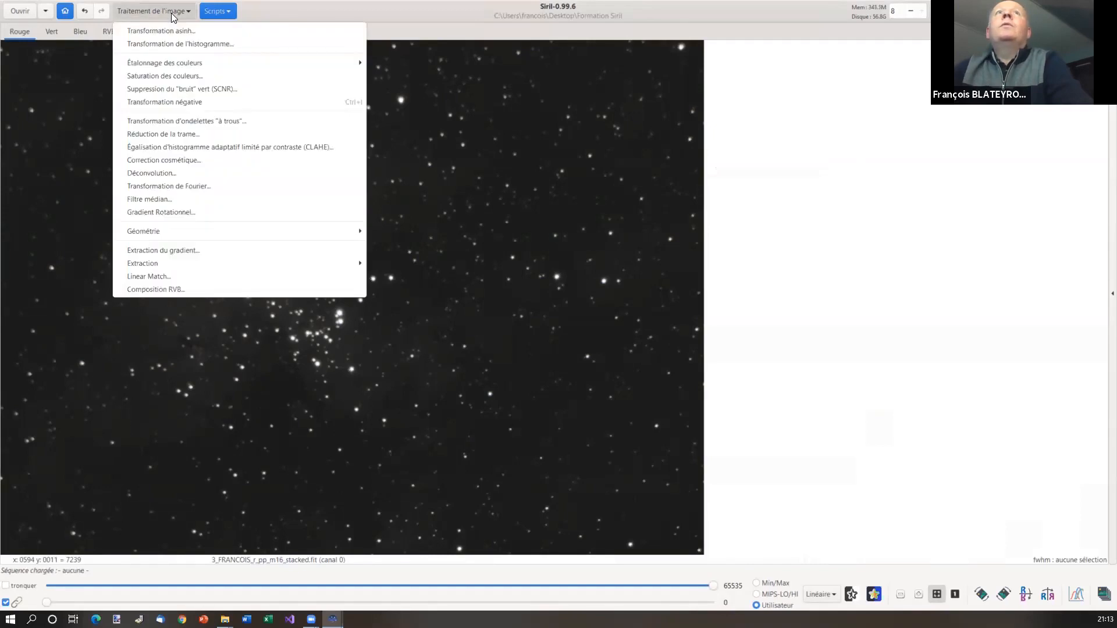
mouse_move(249, 64)
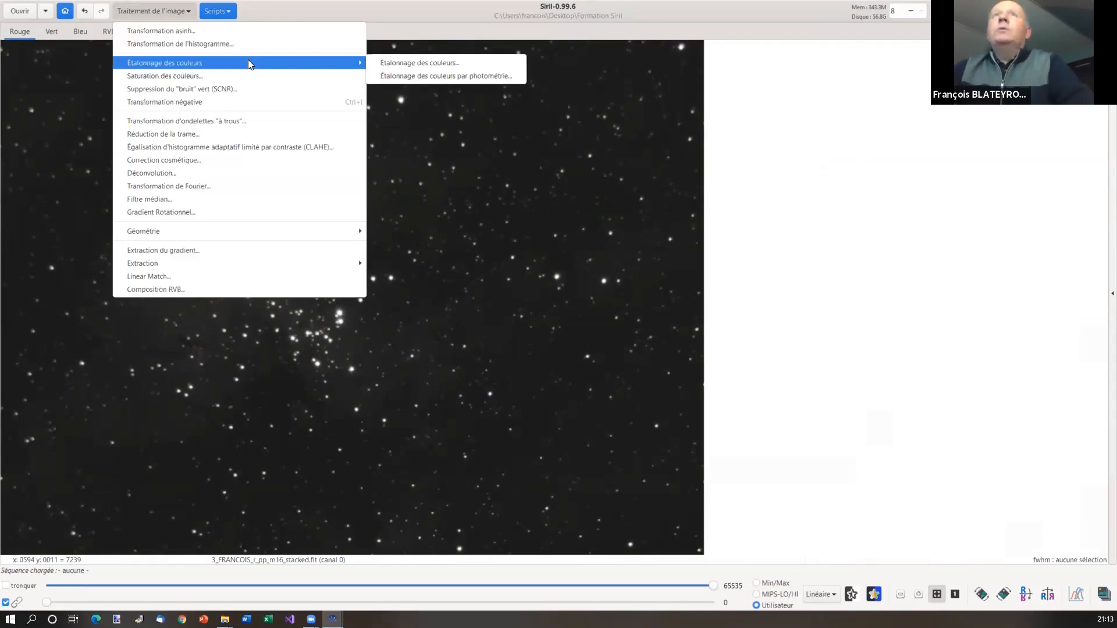
Neutralise the background colour using a star-free sky patch at lower right as reference
click(407, 64)
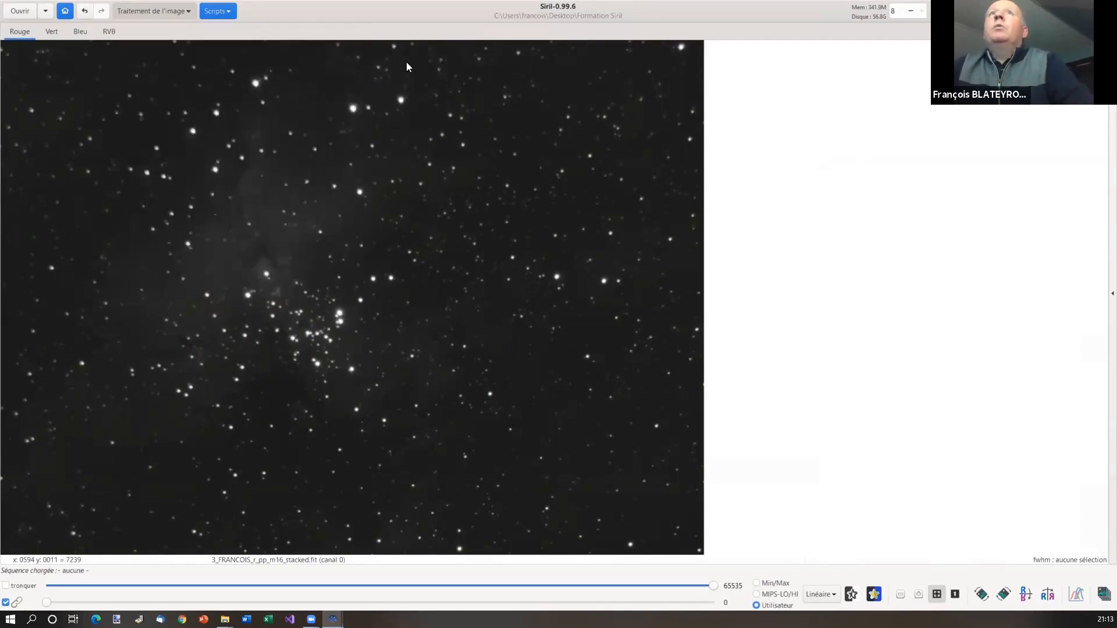
drag(548, 151, 814, 126)
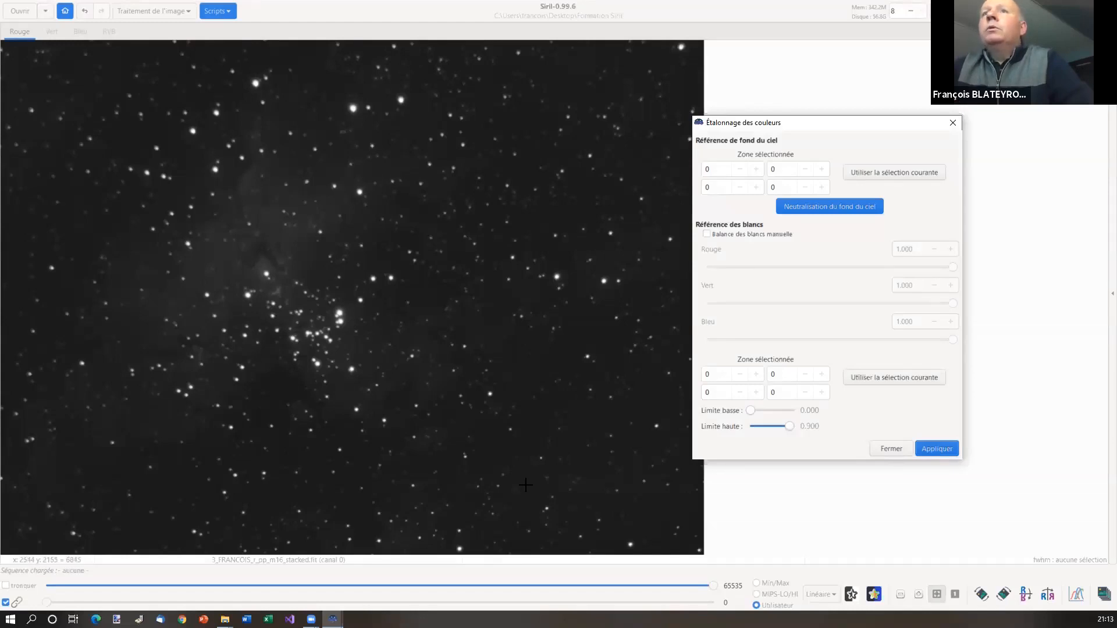
drag(525, 484, 546, 504)
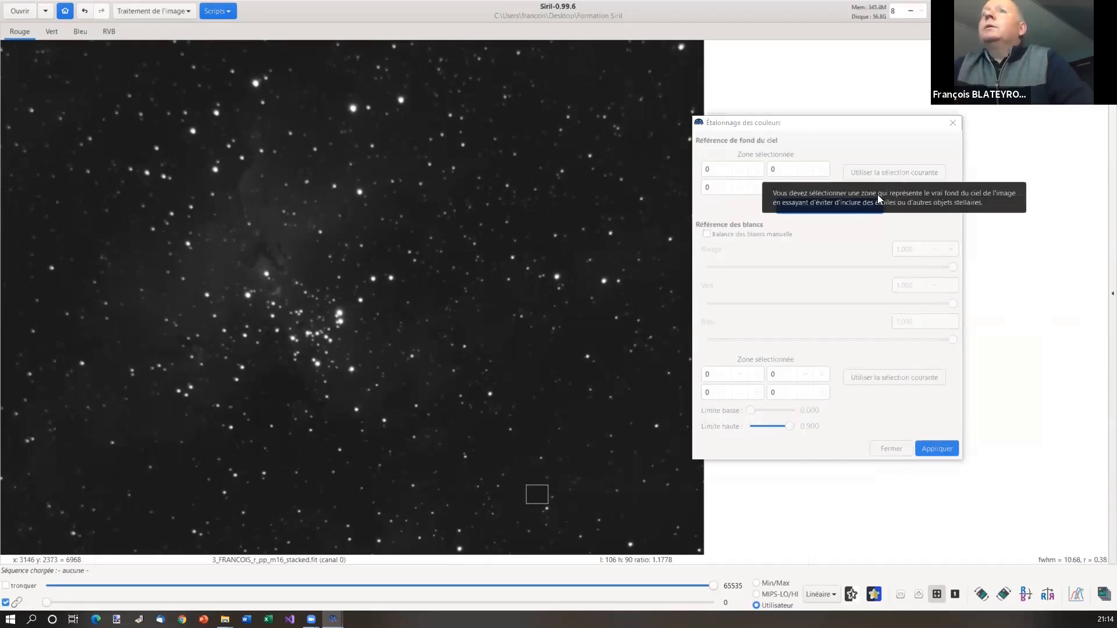
click(901, 174)
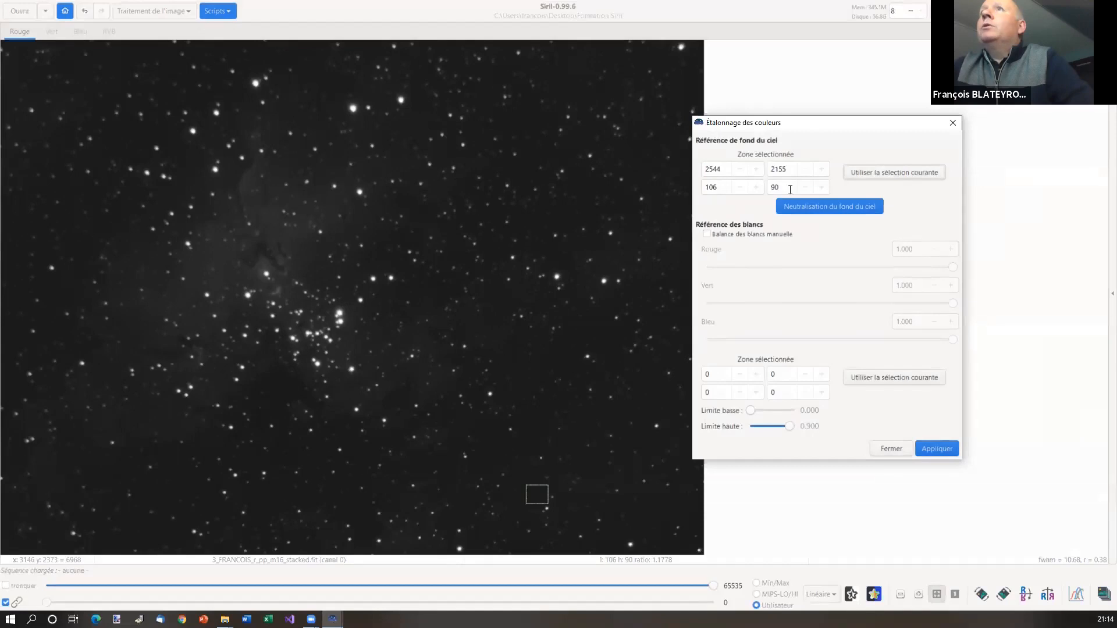
click(846, 207)
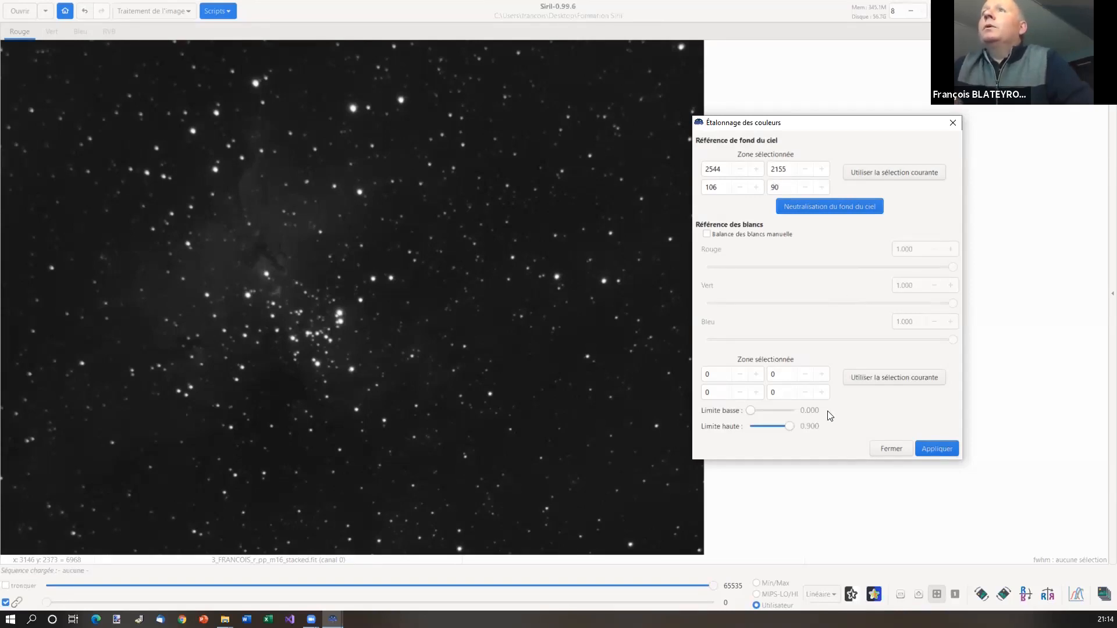
click(890, 448)
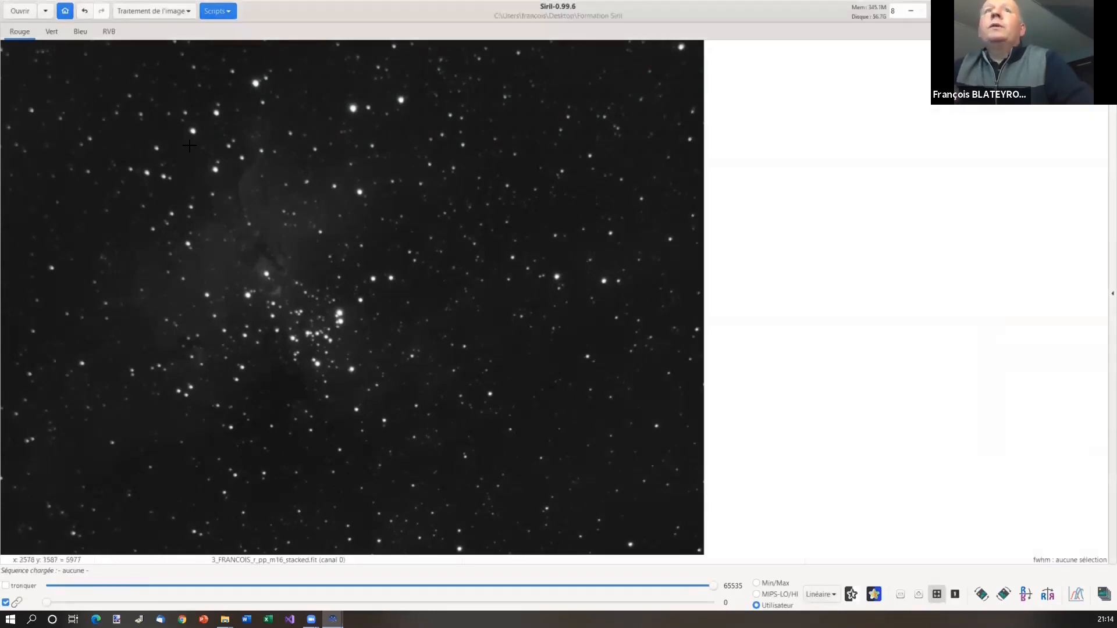
click(109, 34)
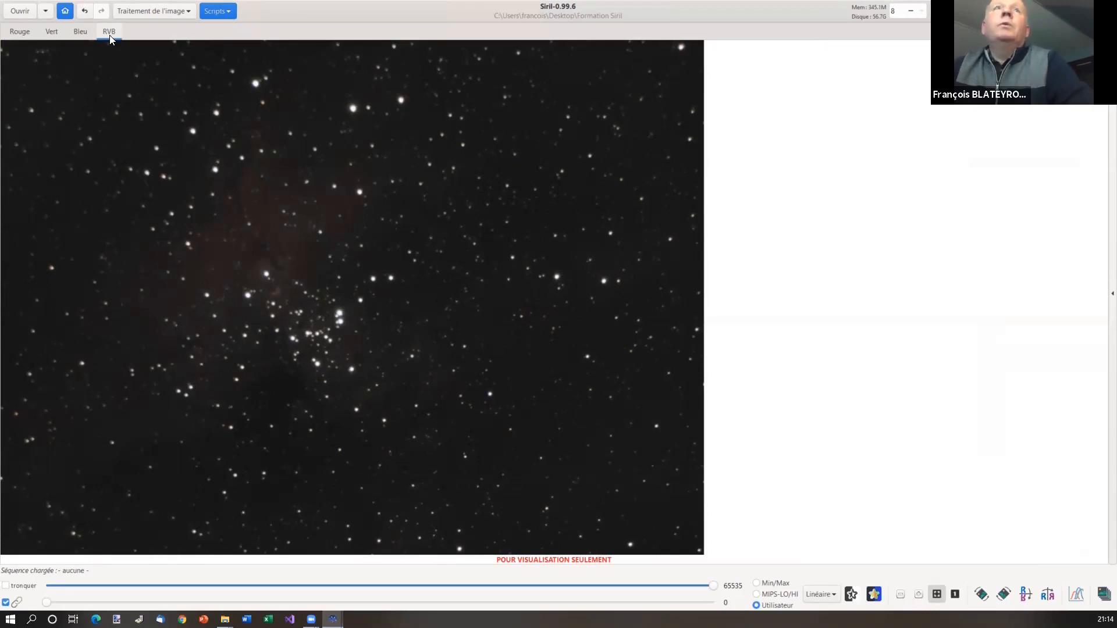
click(24, 36)
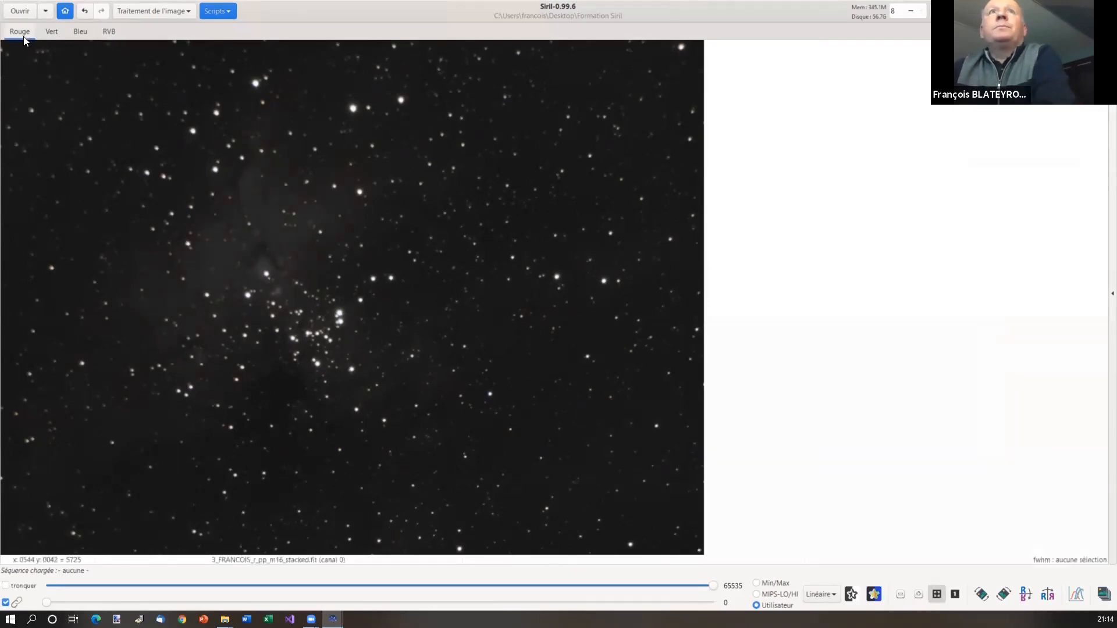
Open photometric colour calibration and set the target to m16 from the Simbad result
click(166, 11)
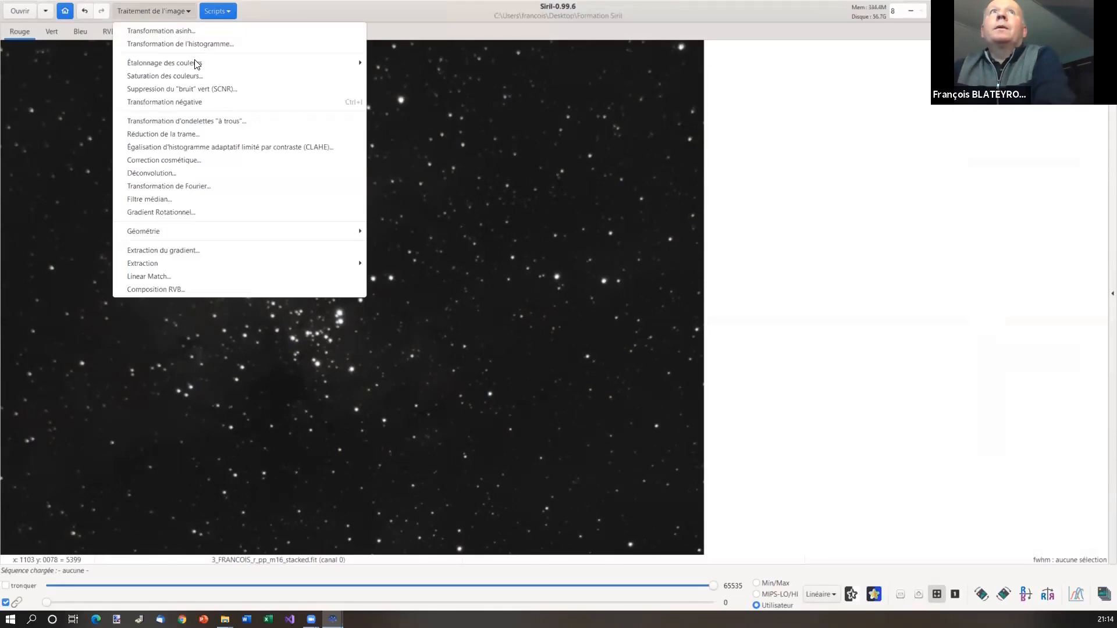
mouse_move(196, 64)
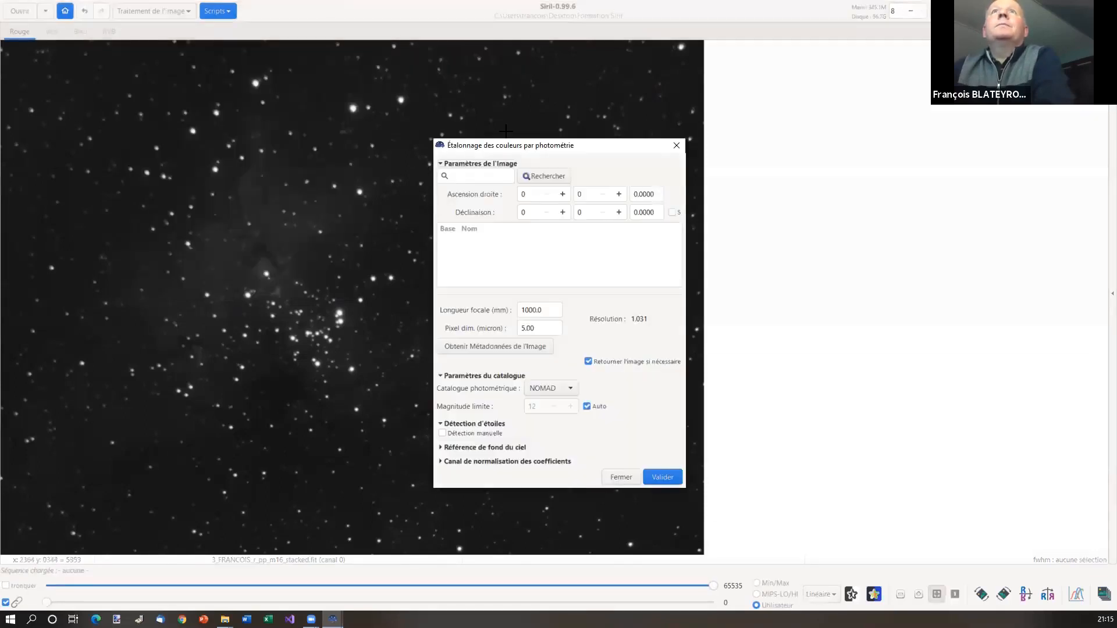
drag(538, 152, 830, 96)
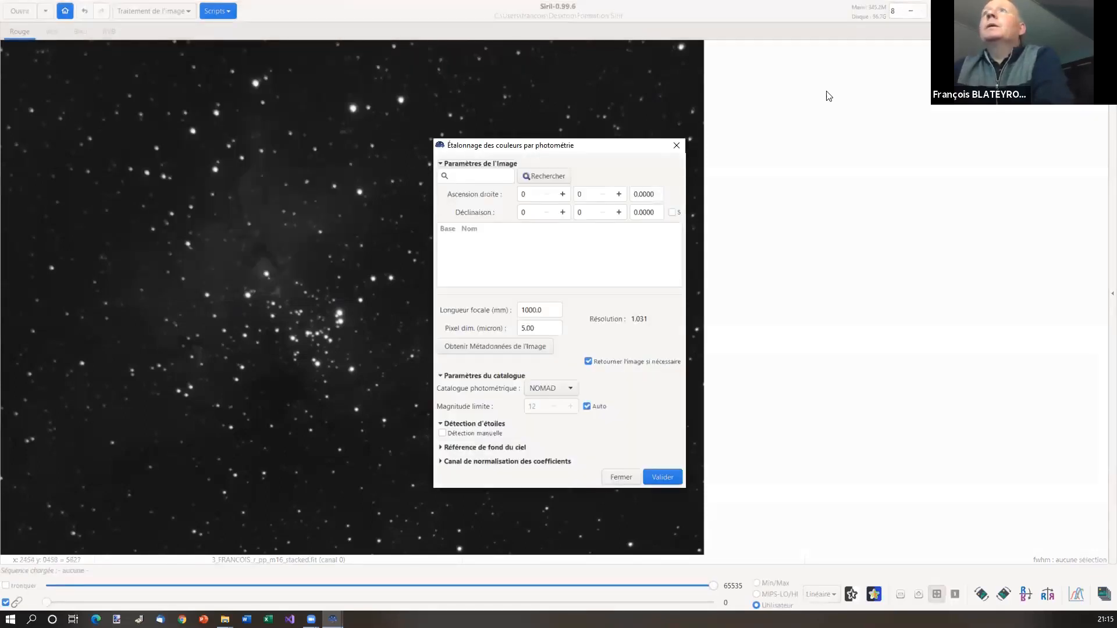
click(764, 121)
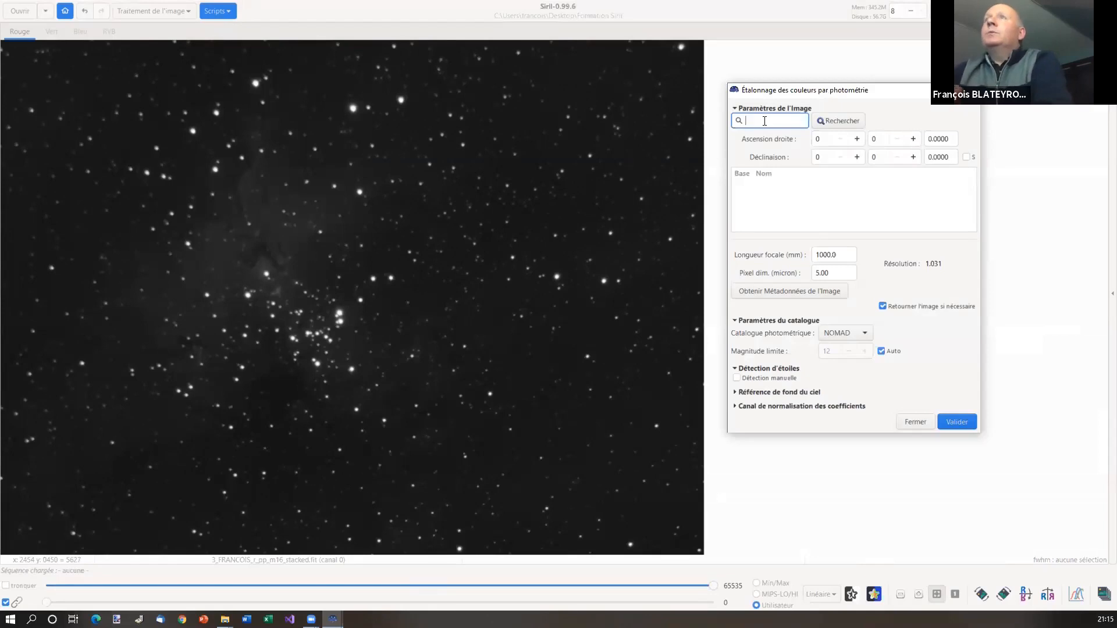
text(m16)
click(841, 122)
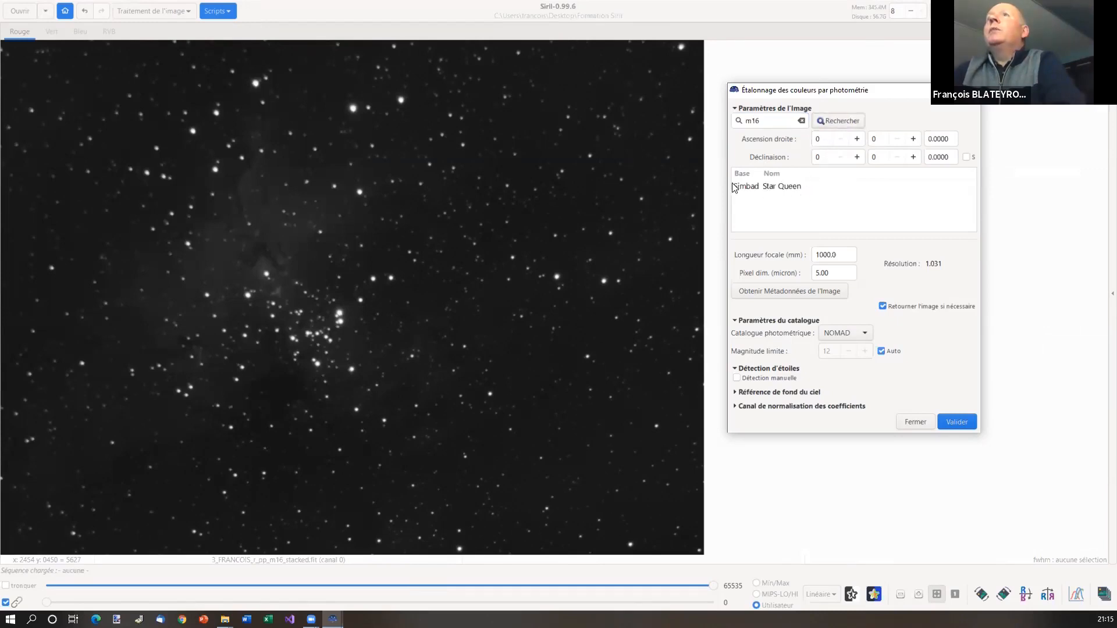
click(780, 186)
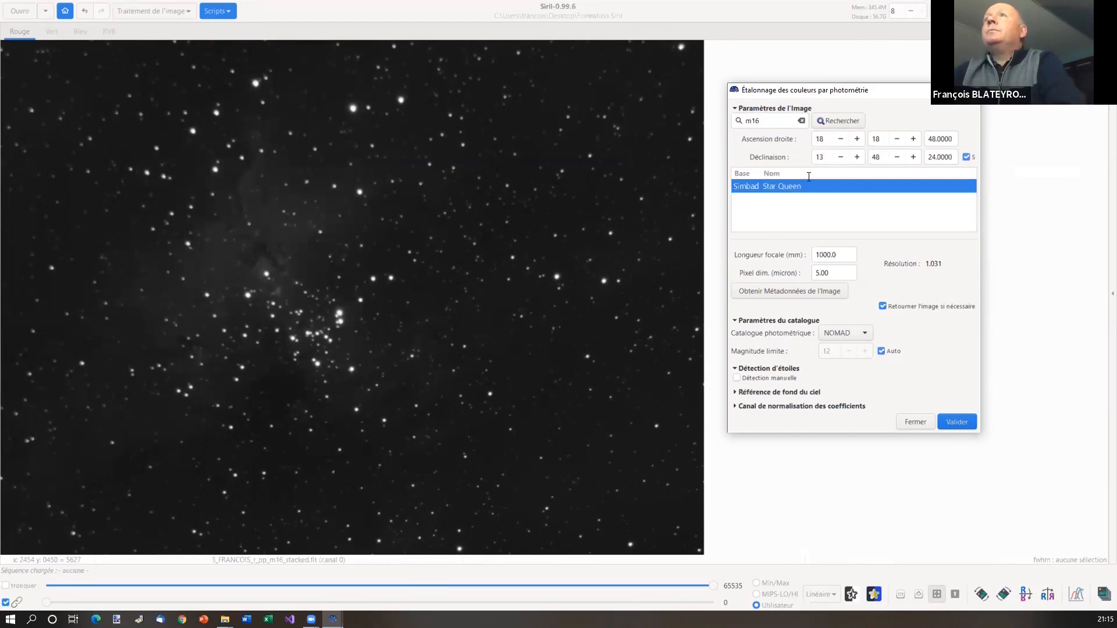
Load 1500 mm focal length and 4.63 µm pixel size from image metadata, then run calibration
click(786, 291)
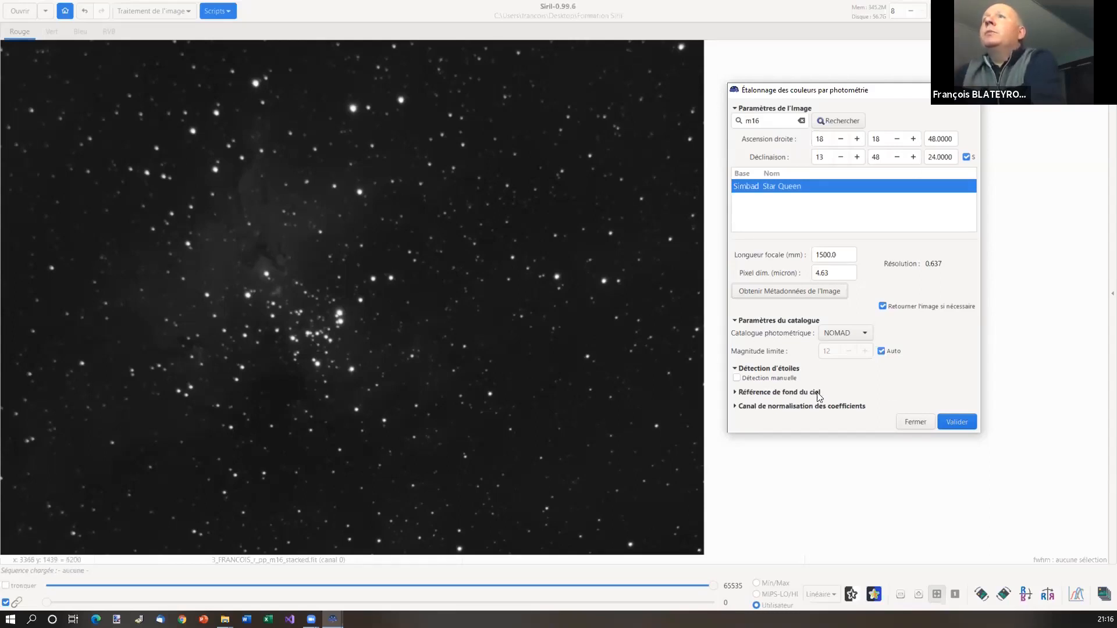
click(957, 422)
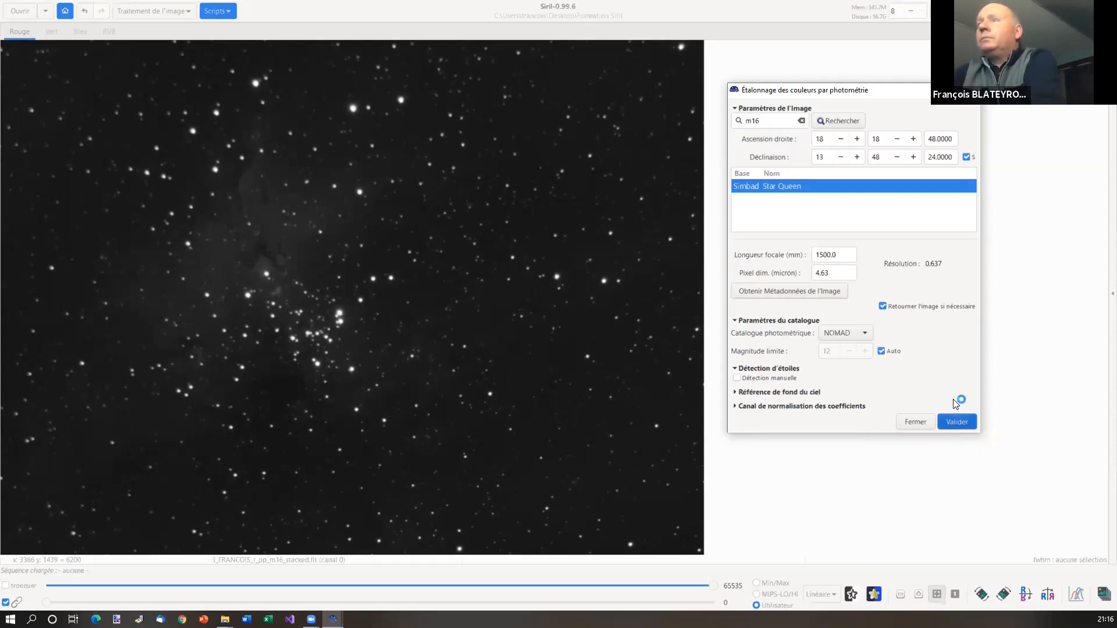
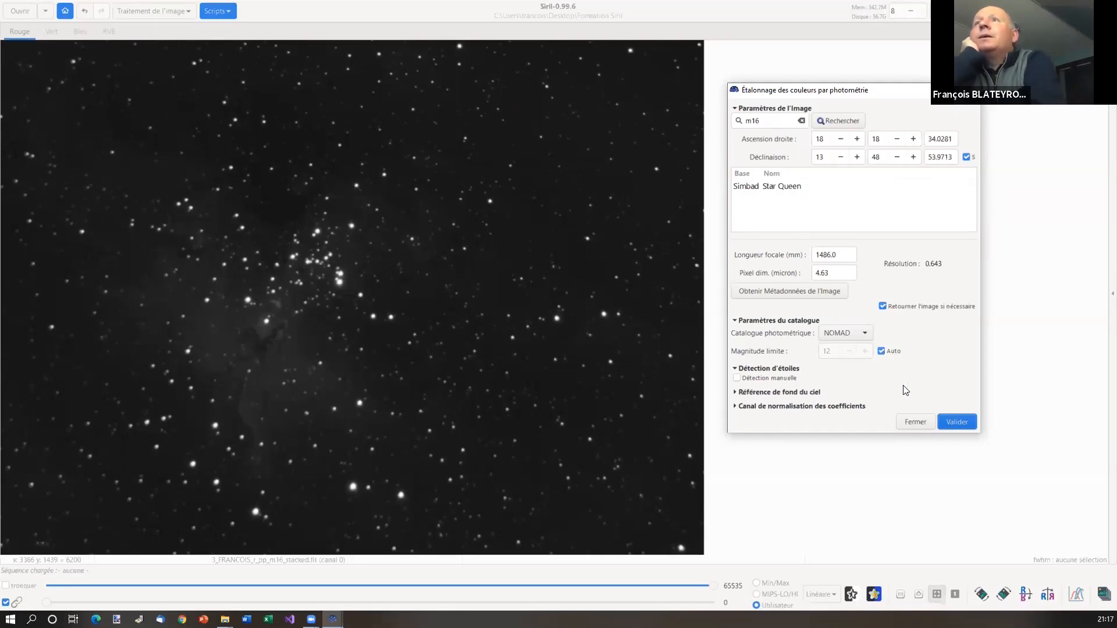
Close the calibration window, view the RGB image, and preview Auto ajustement before reverting to Linéaire
click(914, 421)
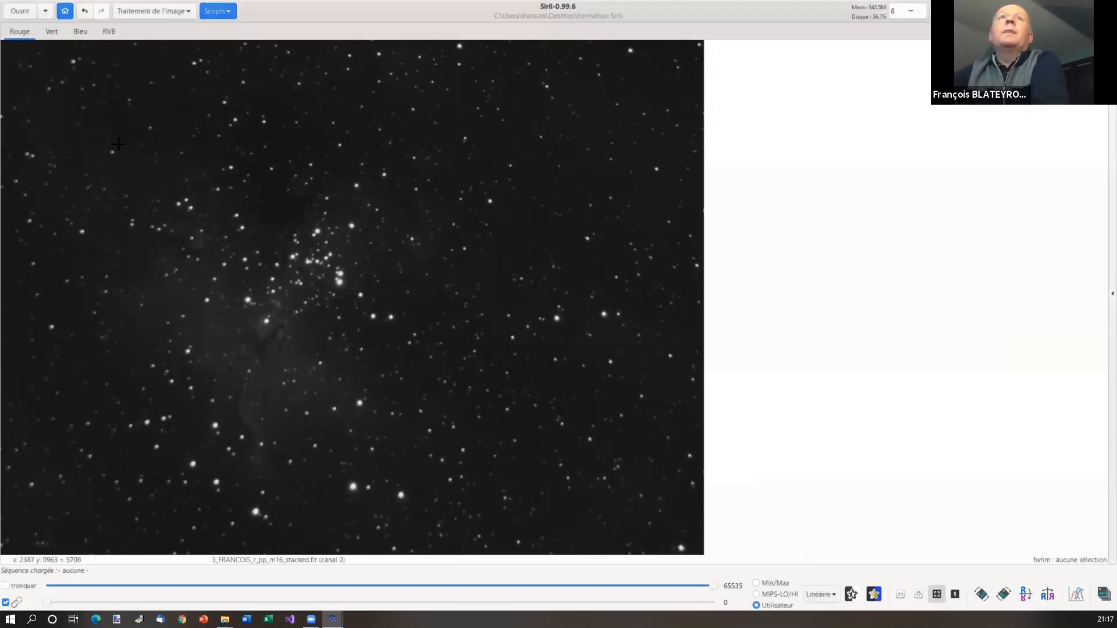
click(110, 30)
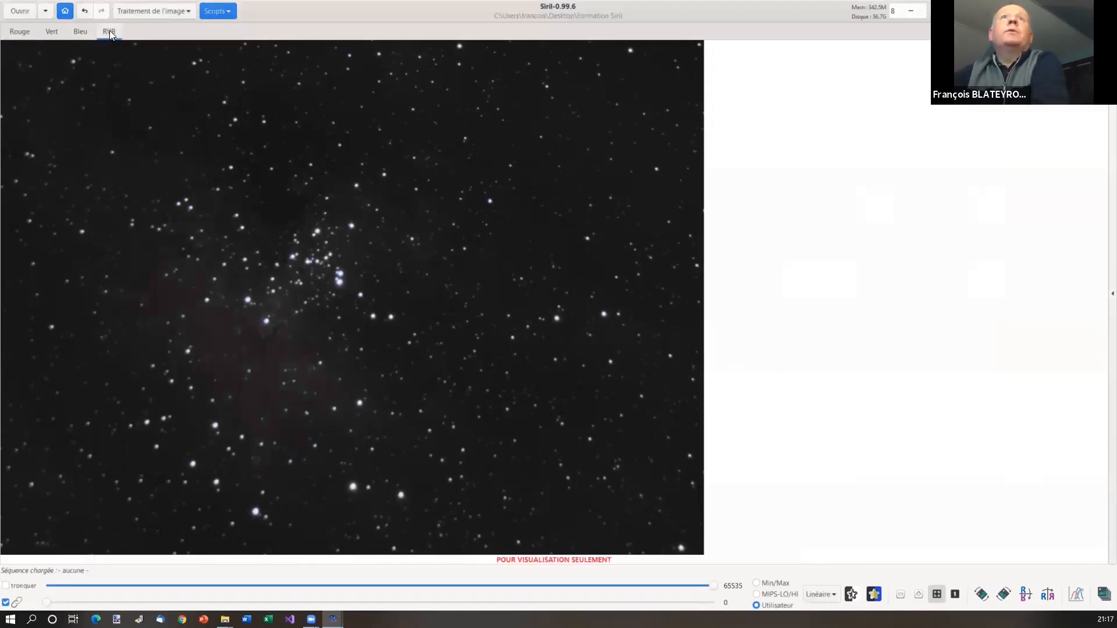
click(821, 594)
click(831, 564)
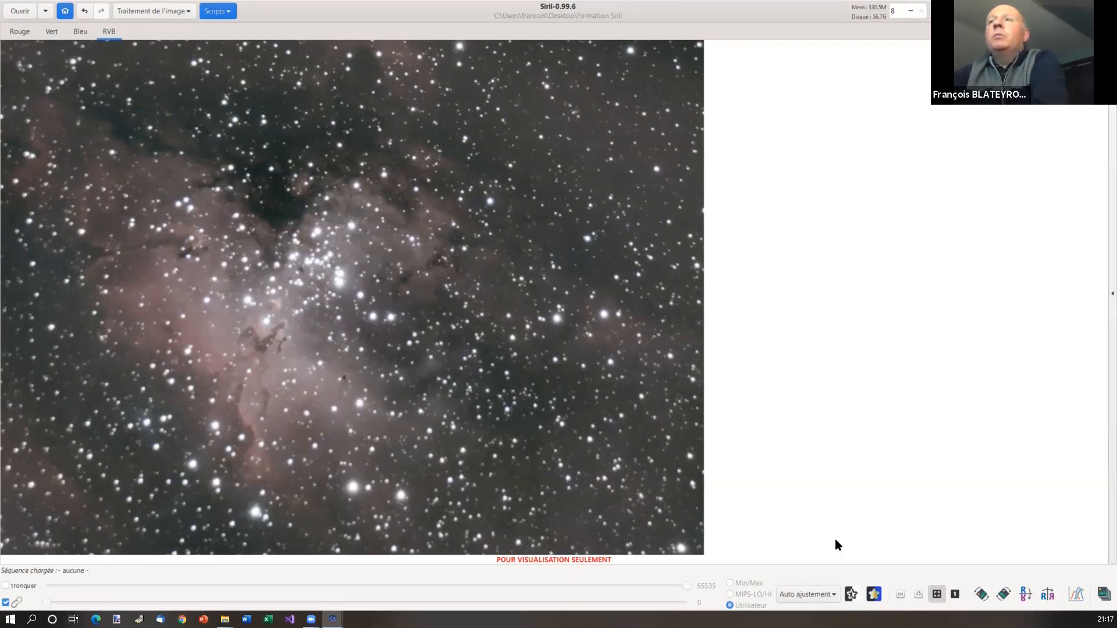
click(831, 594)
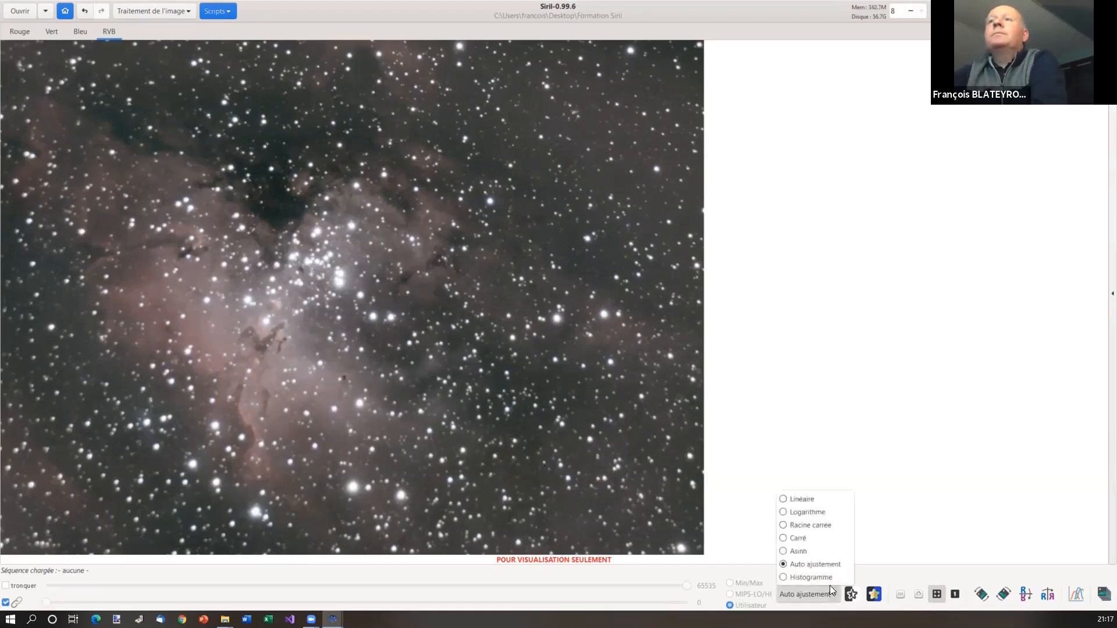
click(796, 499)
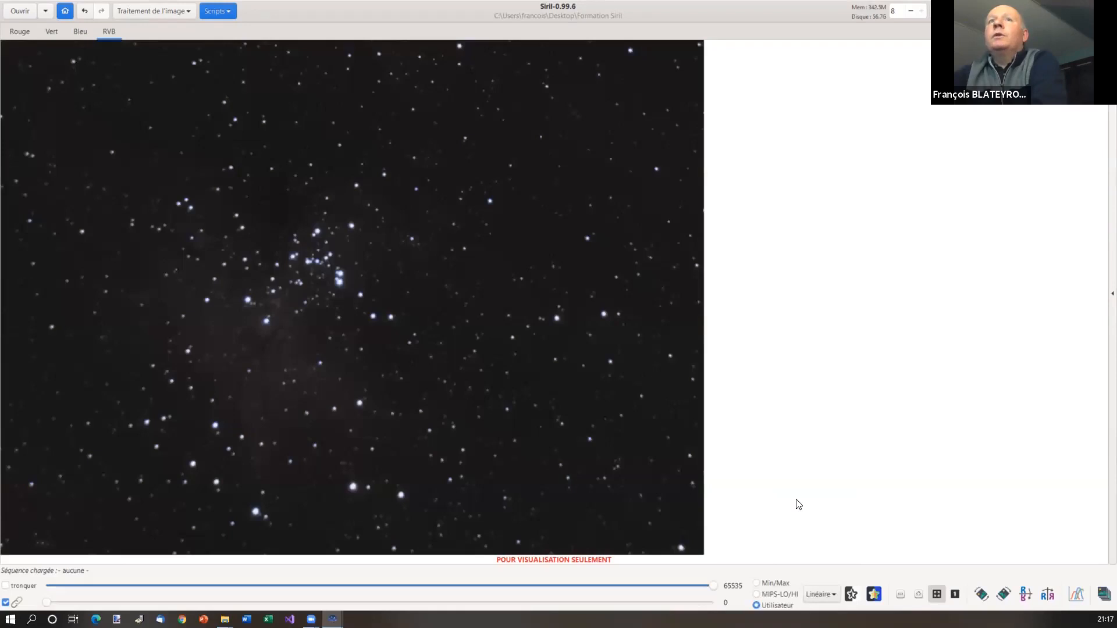
Apply a first histogram transformation with lowered midtones and a raised black point
click(168, 11)
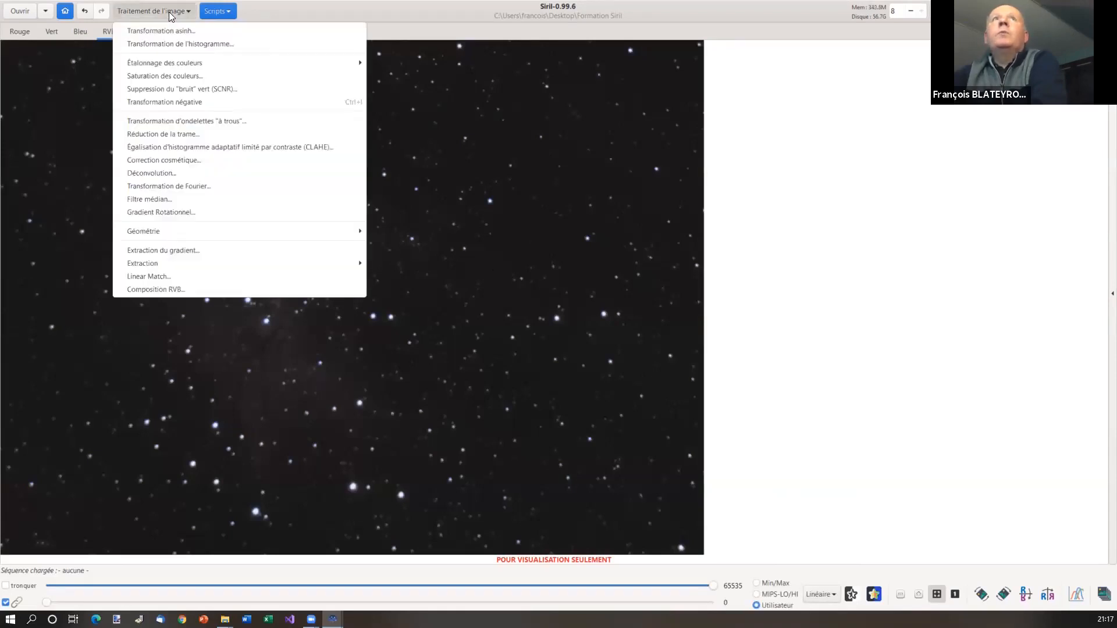
click(208, 44)
drag(508, 183, 842, 146)
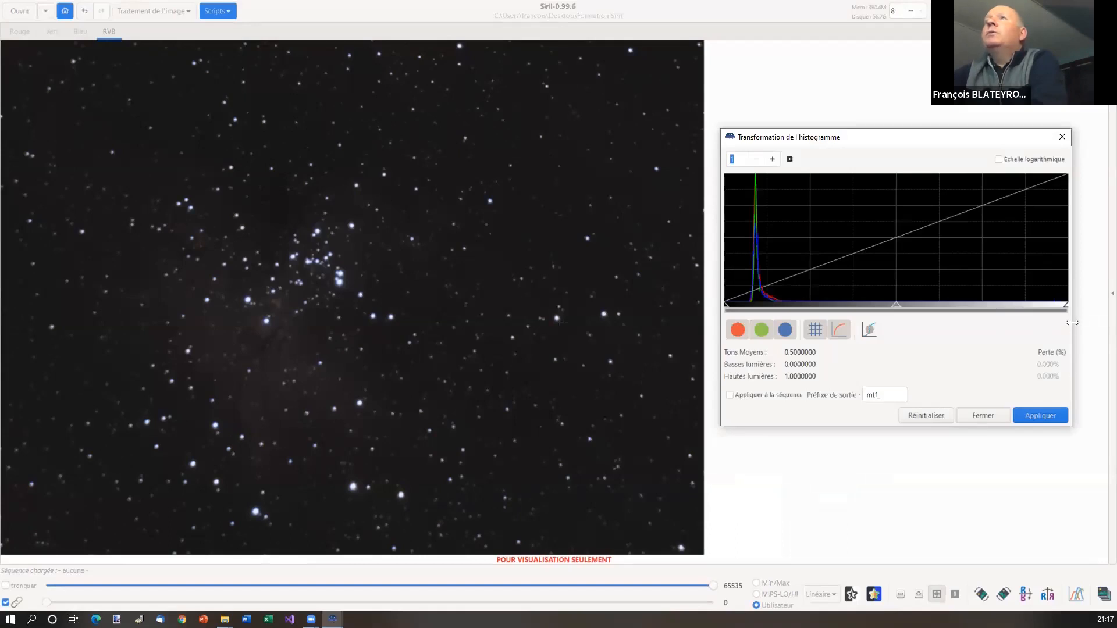
drag(1072, 323, 1077, 340)
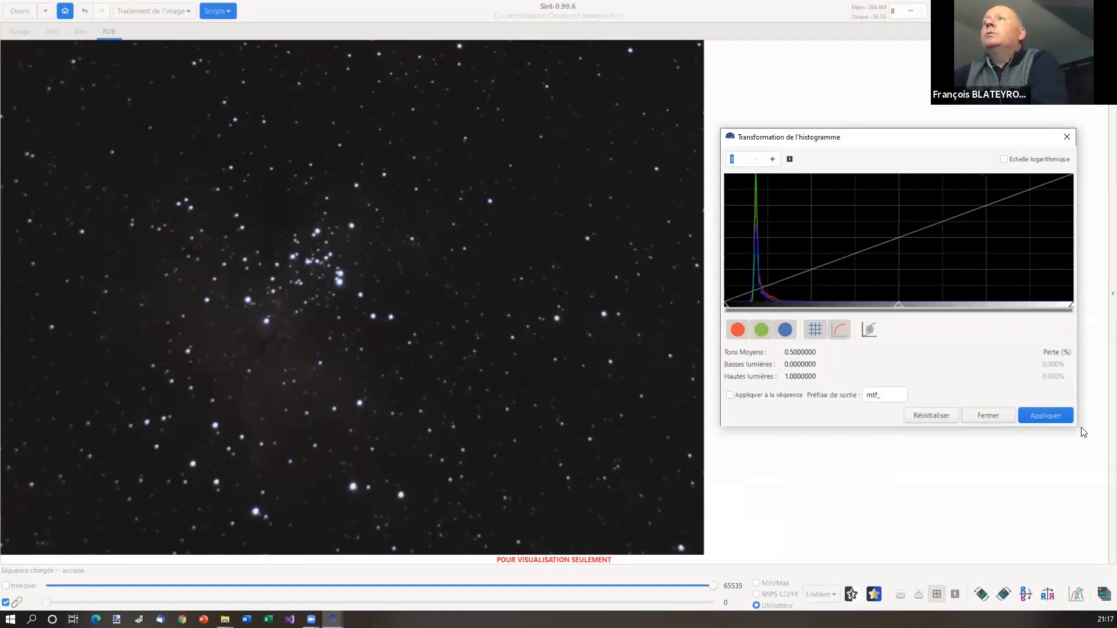
drag(1077, 425, 1082, 492)
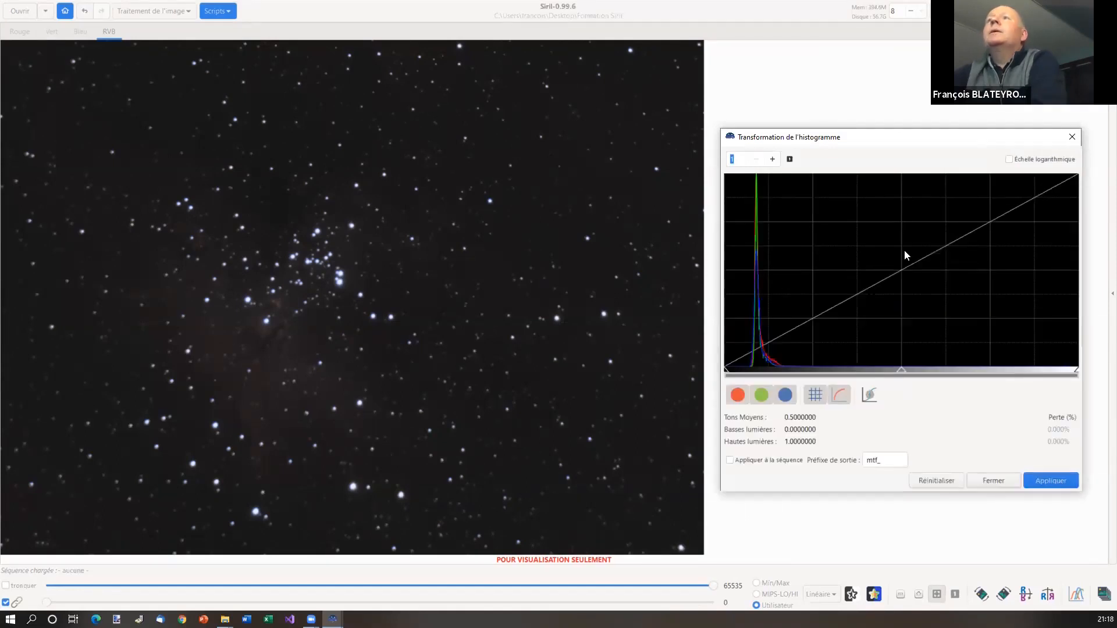
drag(899, 373, 831, 370)
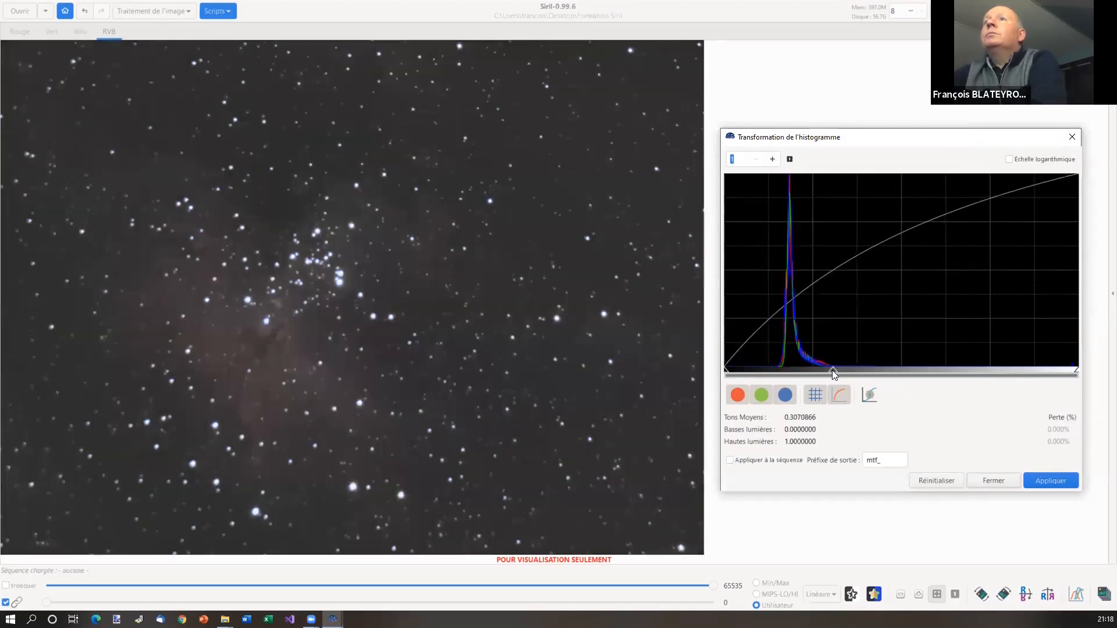
drag(725, 372, 746, 371)
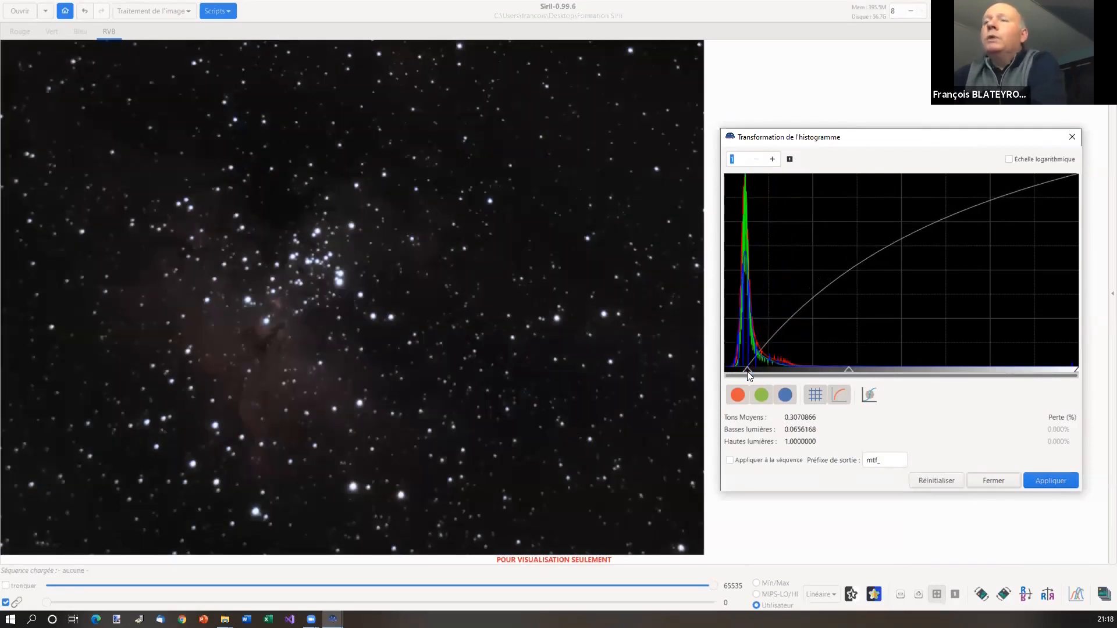
click(1050, 480)
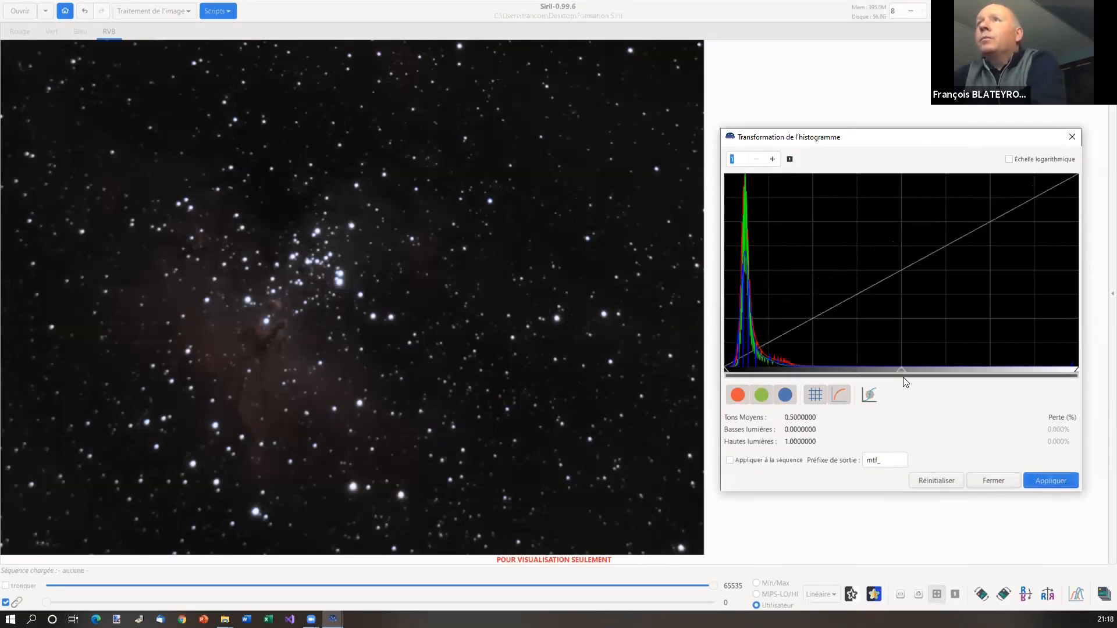
Apply a second stretch with midtones 0.3385827 and shadows 0.0170604
drag(903, 371, 843, 369)
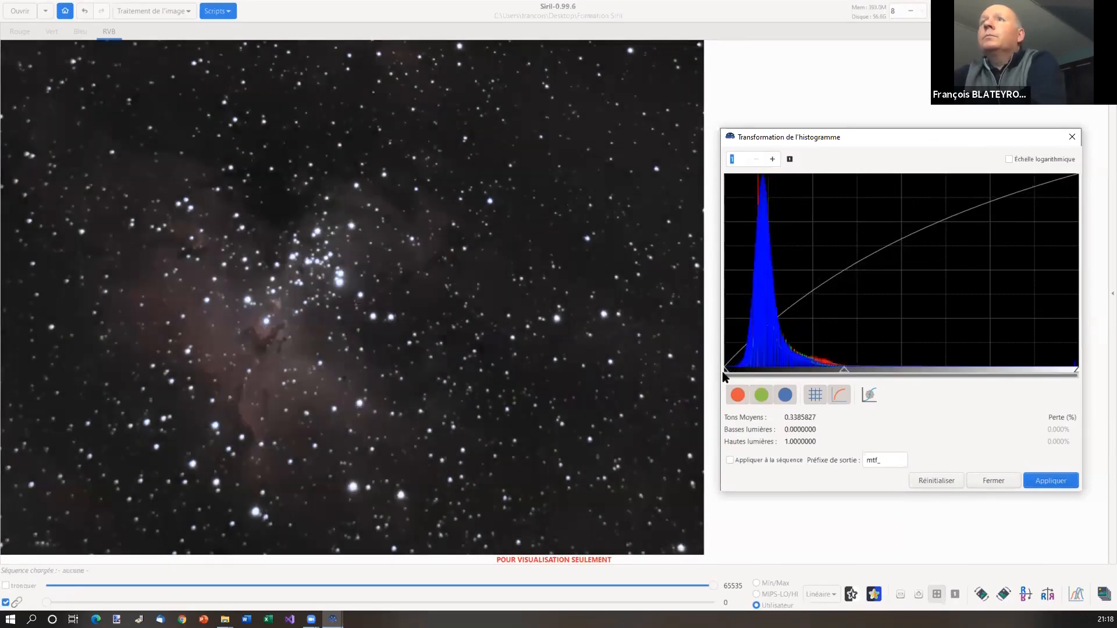
drag(723, 368, 728, 370)
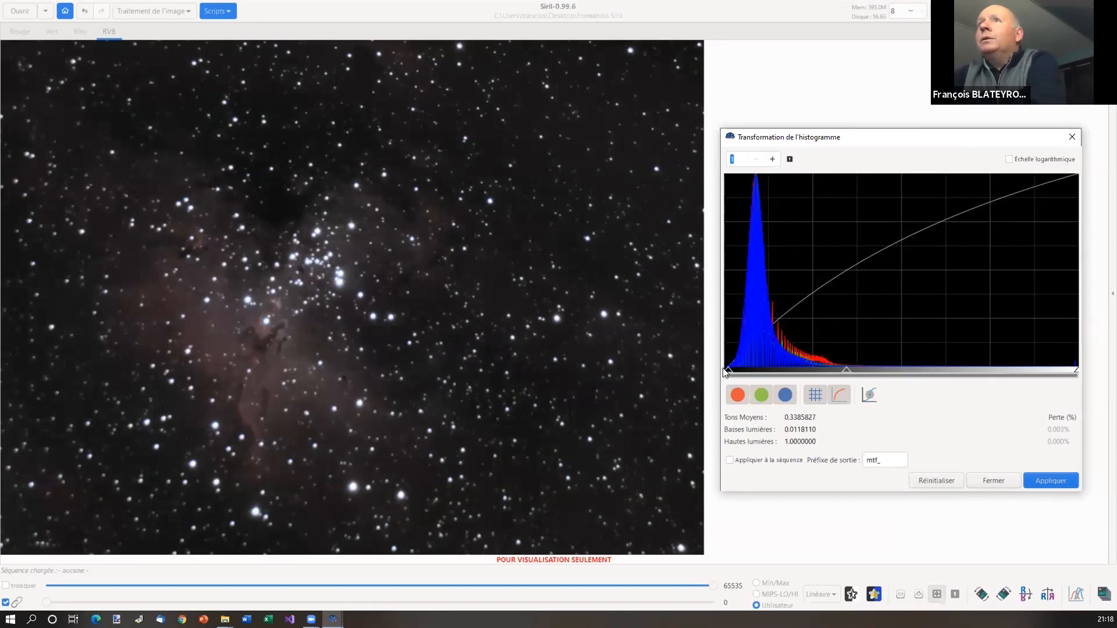
drag(729, 370, 730, 370)
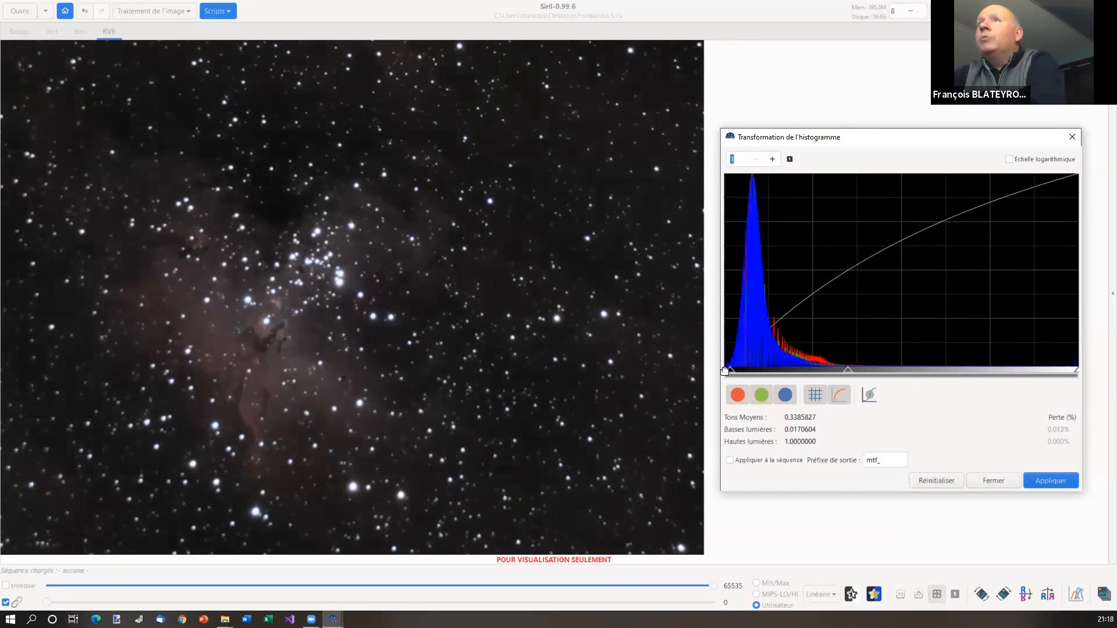
click(1047, 480)
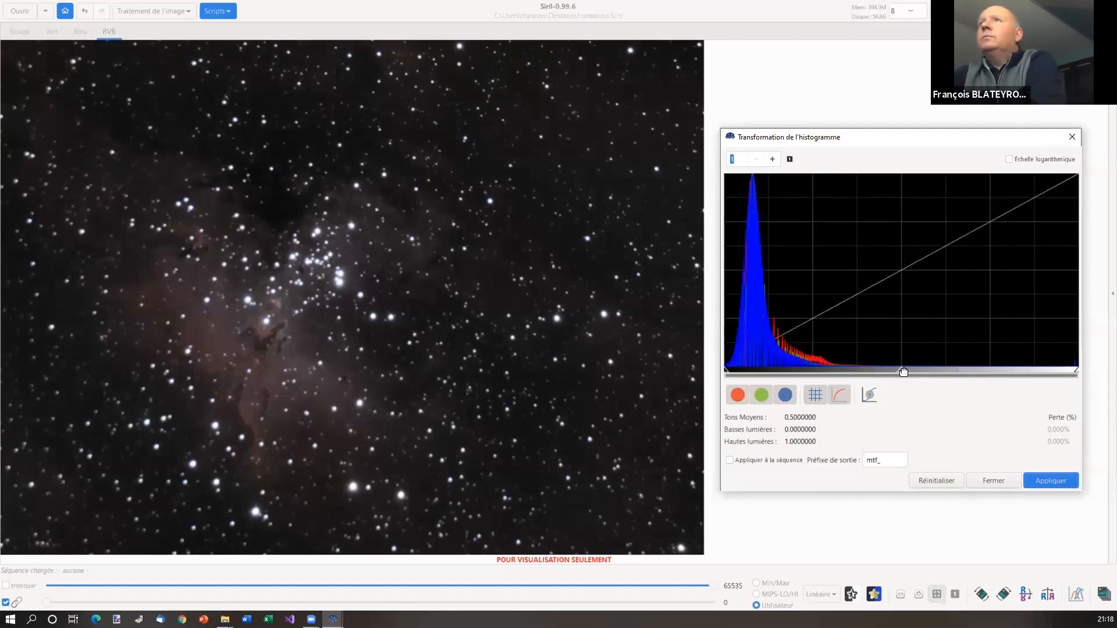
Apply another midtone stretch, raise shadows to 0.0104987 and apply, then close the histogram tool
drag(901, 370, 840, 372)
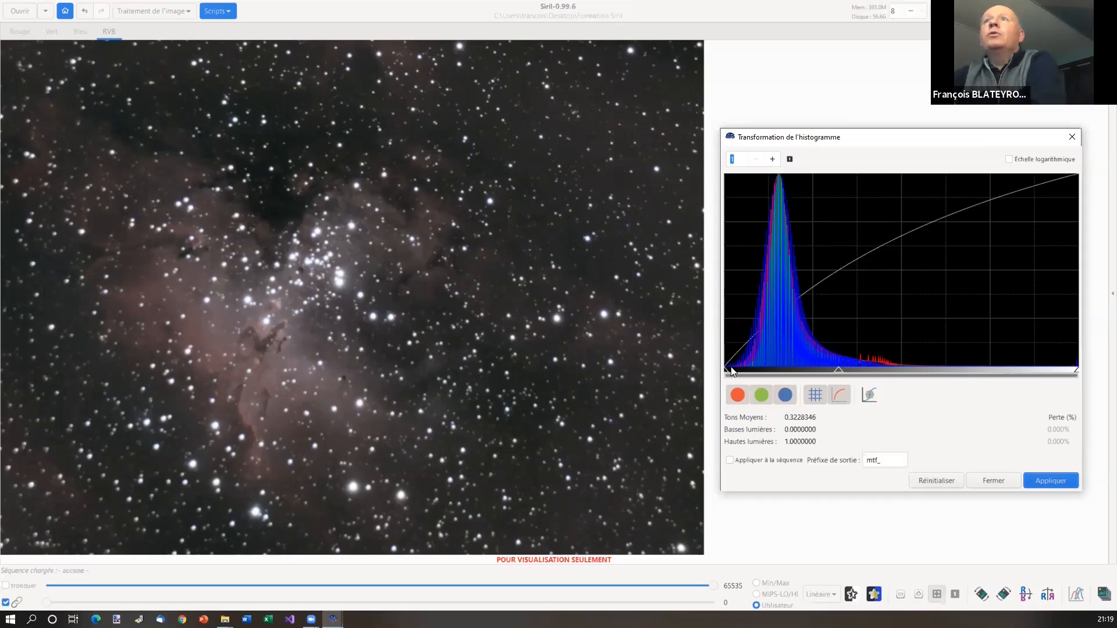
click(1049, 481)
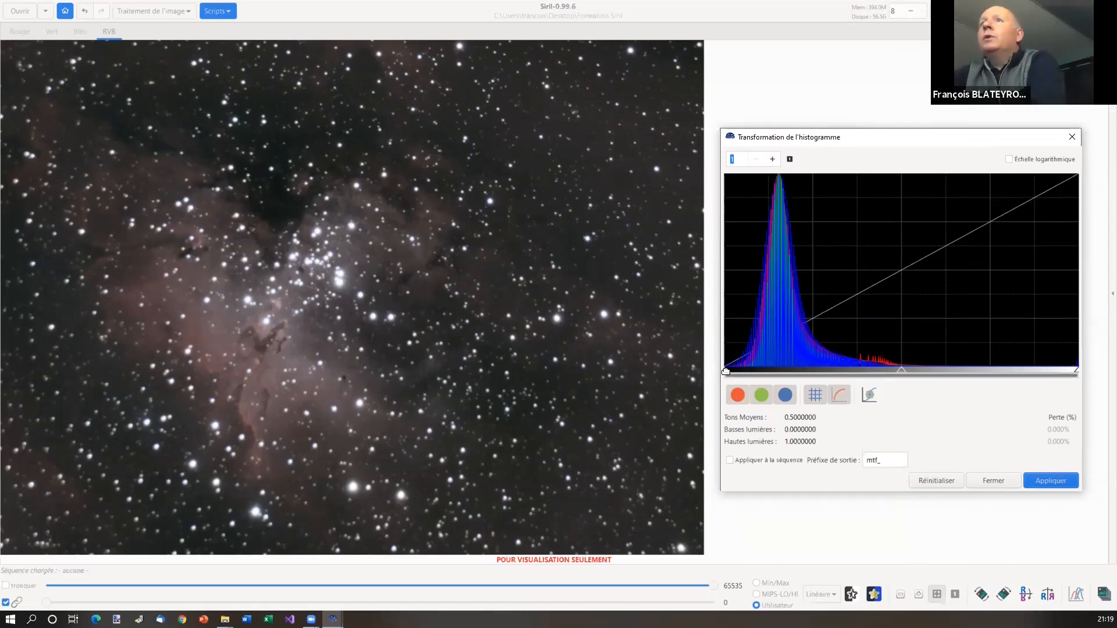
drag(726, 371, 728, 371)
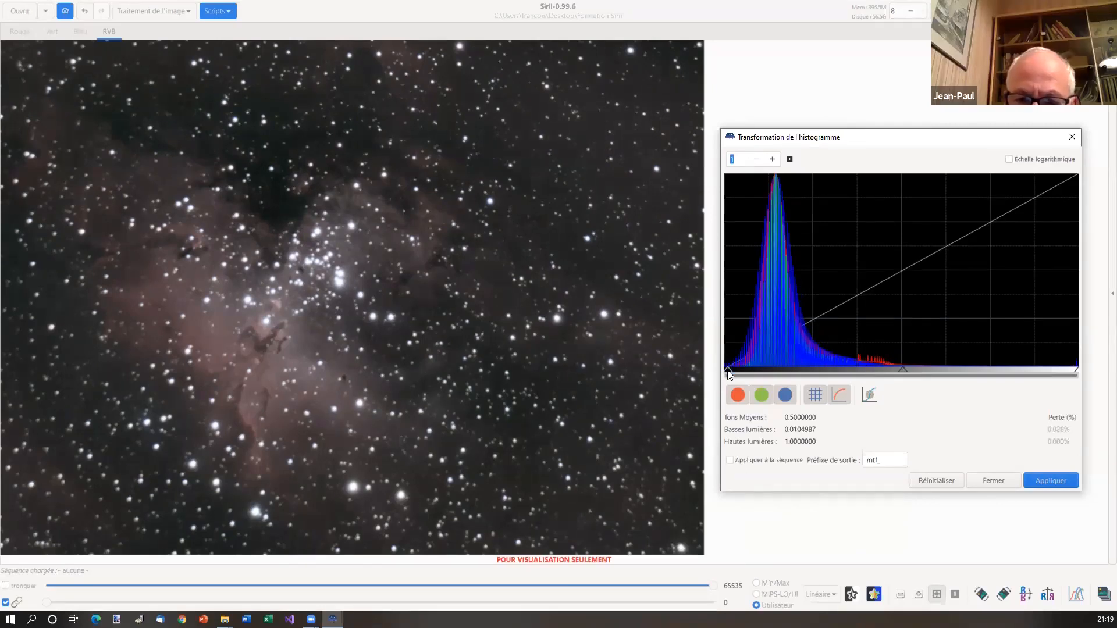
click(1023, 480)
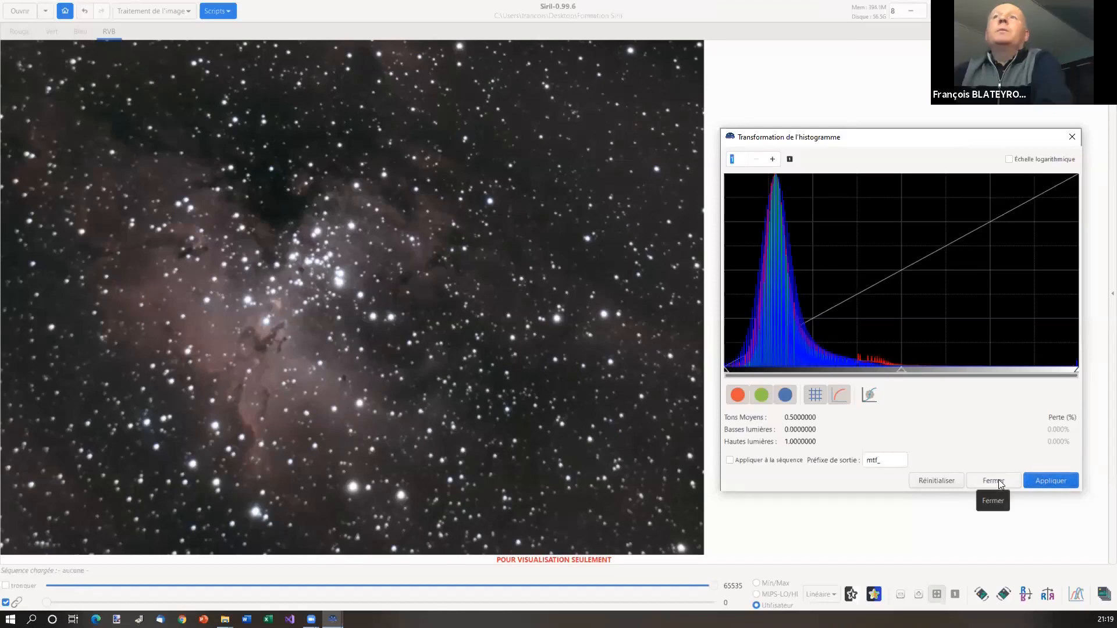
click(998, 479)
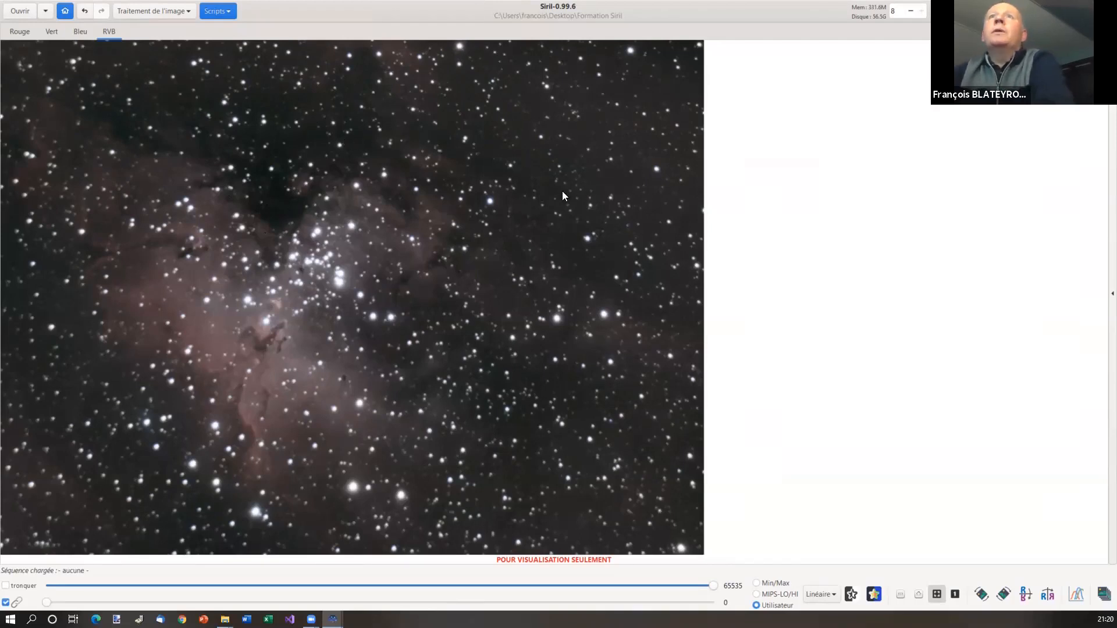
Show the red channel in greyscale and open the Traitement de l'image menu
click(16, 34)
click(175, 14)
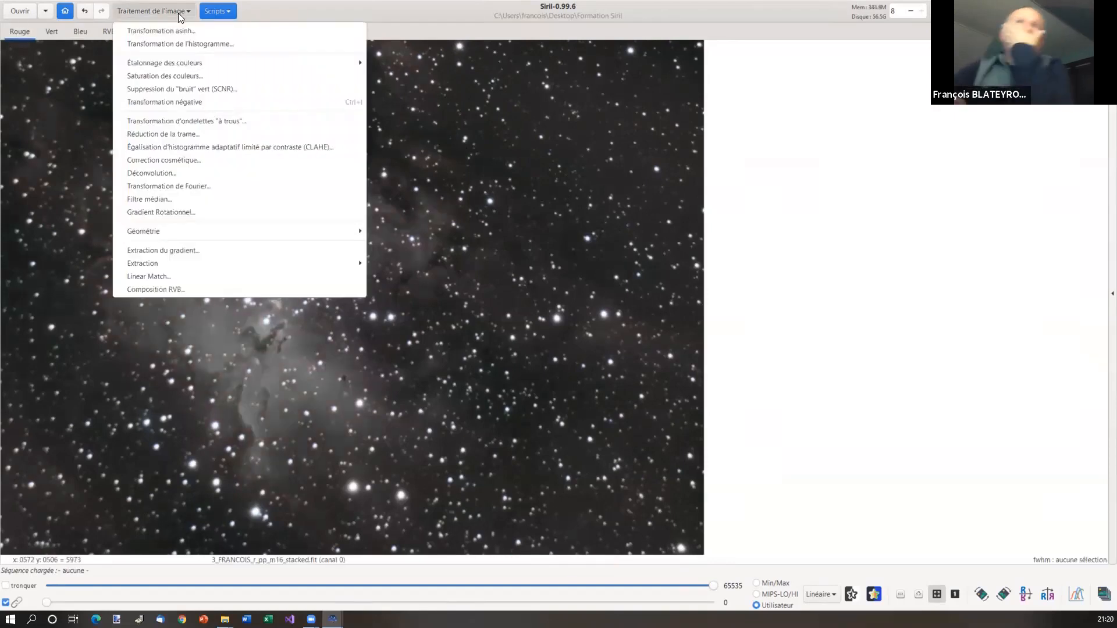
Apply Saturation des couleurs with Quantité about 0.45 in the RGB view
click(196, 76)
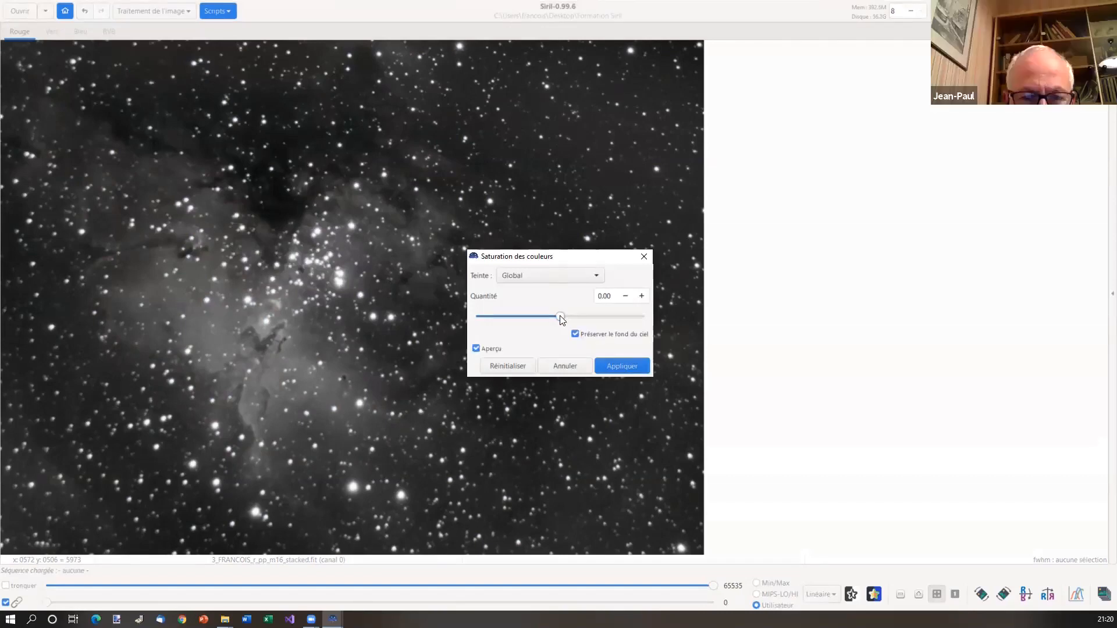
click(111, 31)
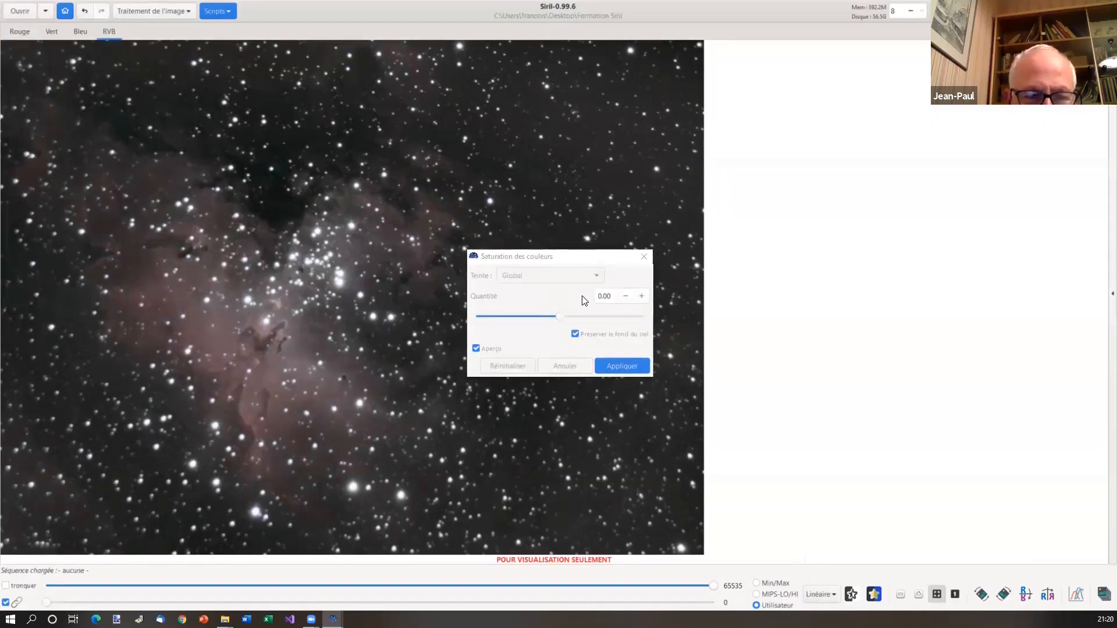
click(568, 323)
click(584, 317)
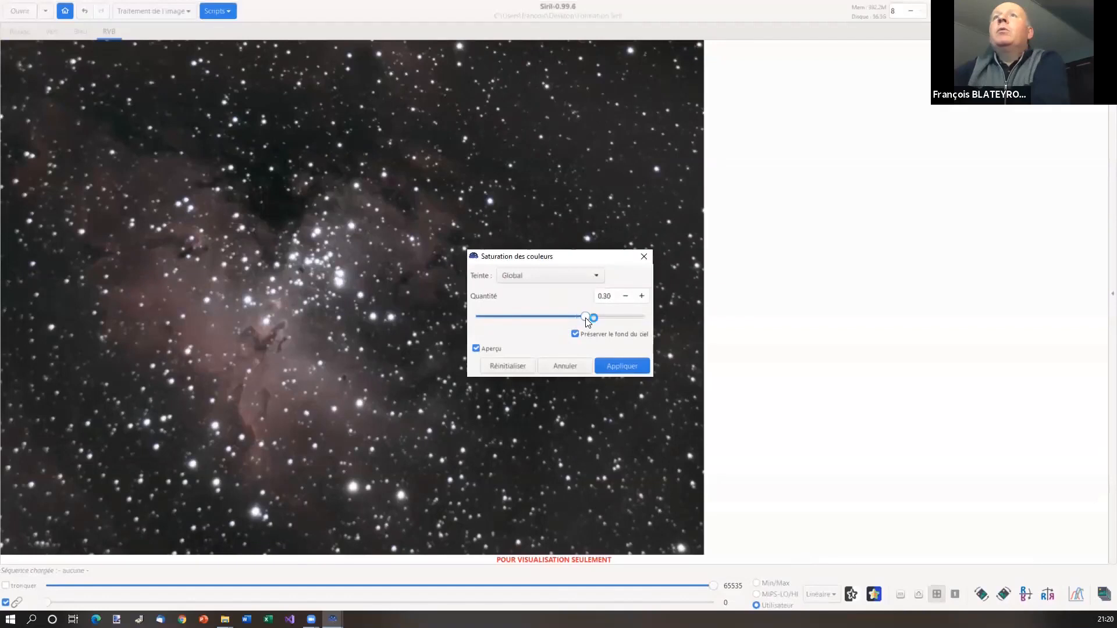
drag(593, 318, 597, 318)
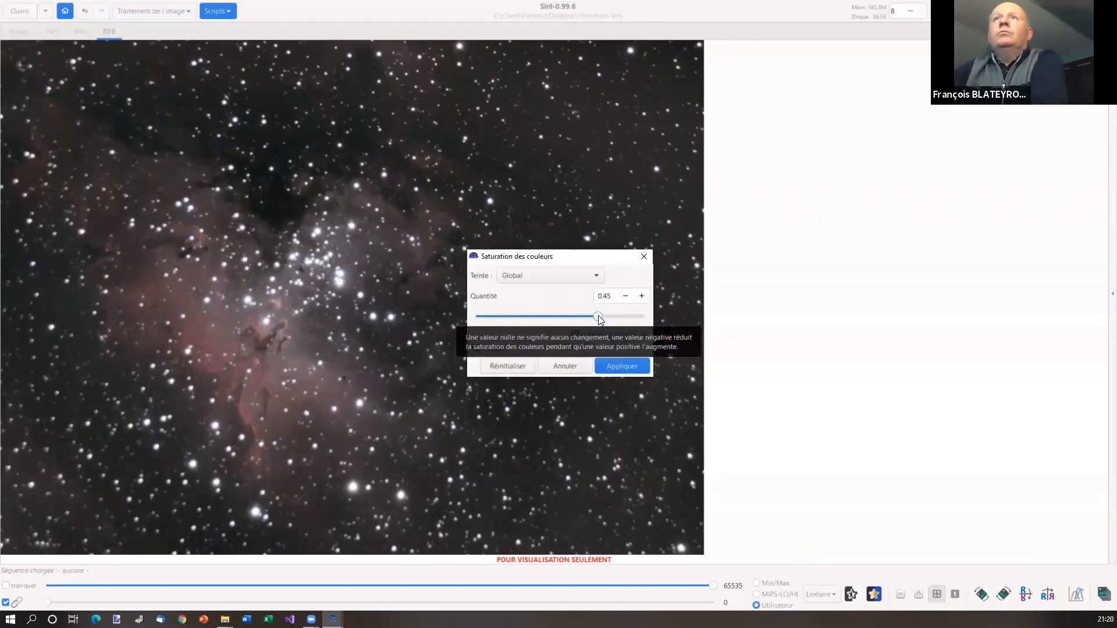
click(620, 366)
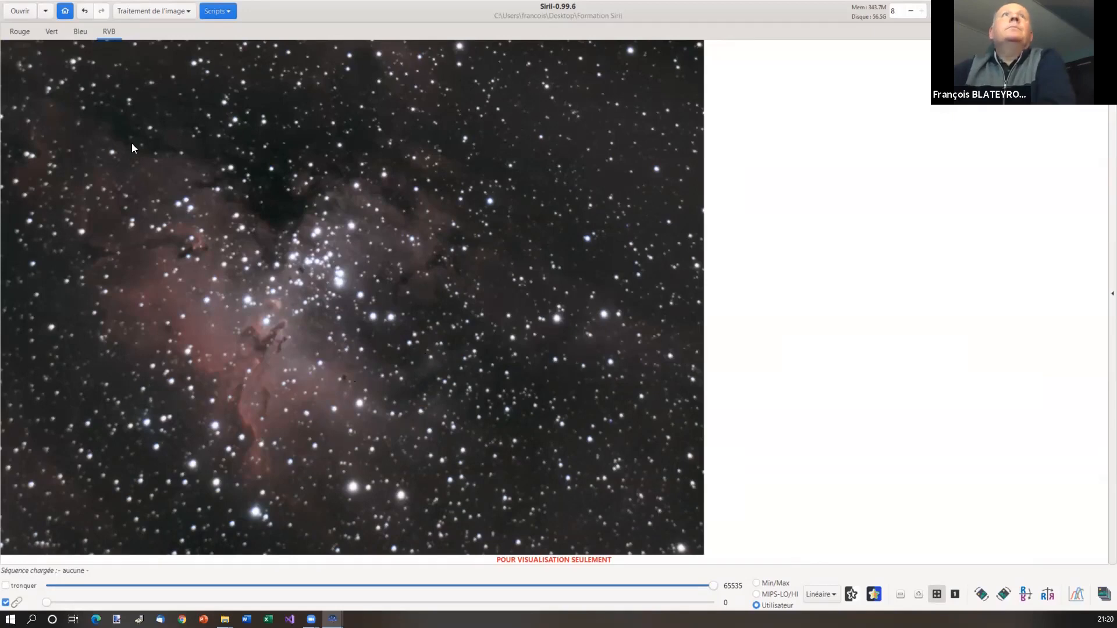
click(25, 35)
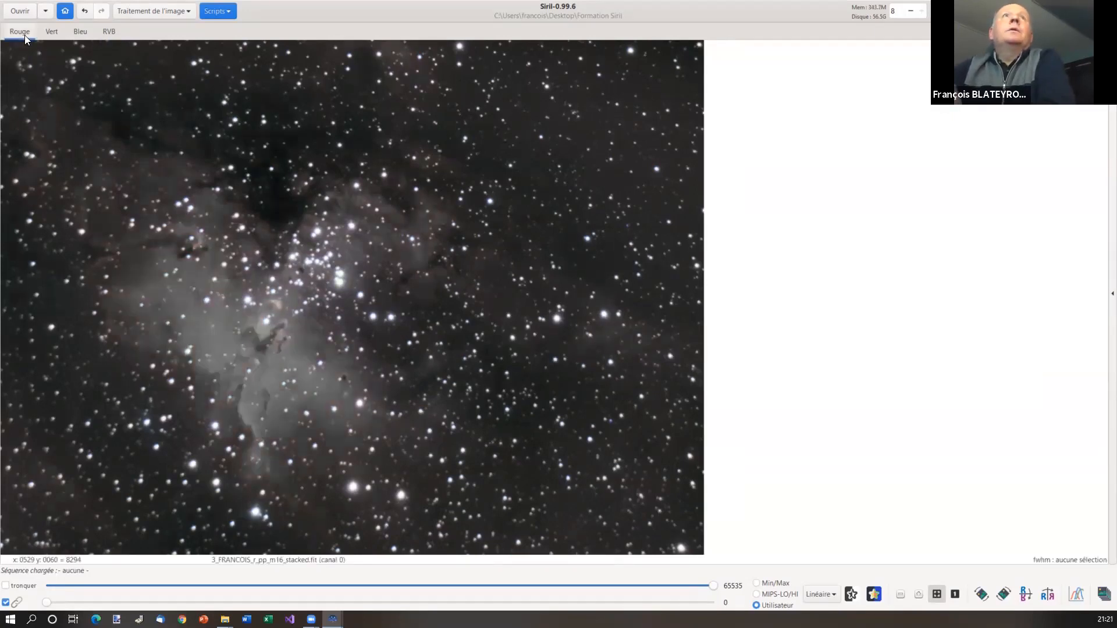
click(157, 12)
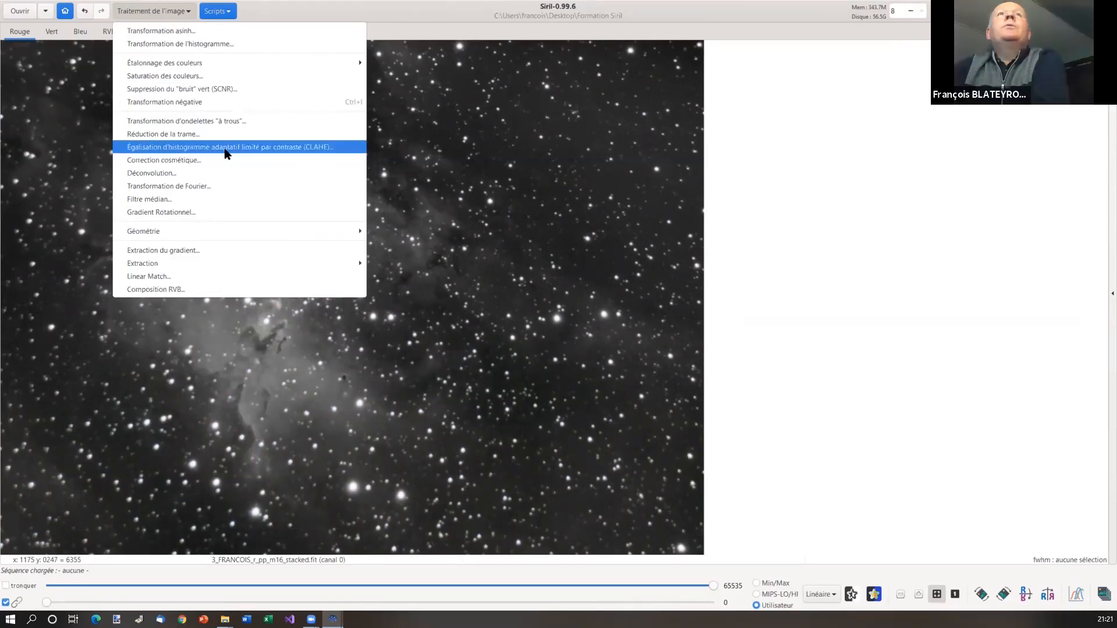
Open the CLAHE dialog (tile size 8, limit 2.00) and place it right of the nebula
click(307, 147)
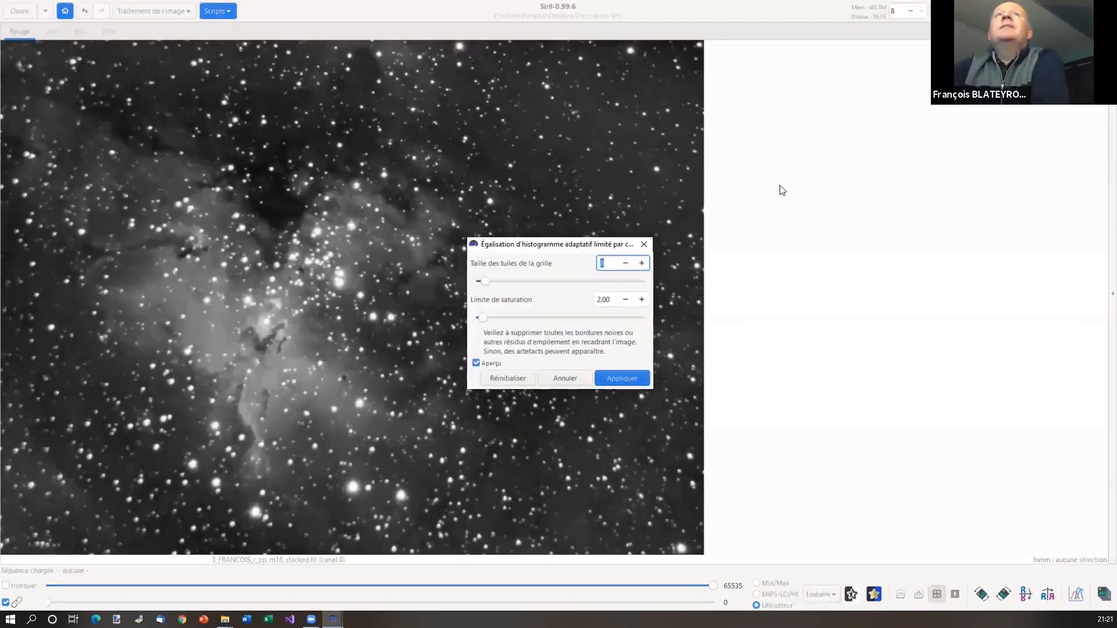
drag(553, 249, 573, 244)
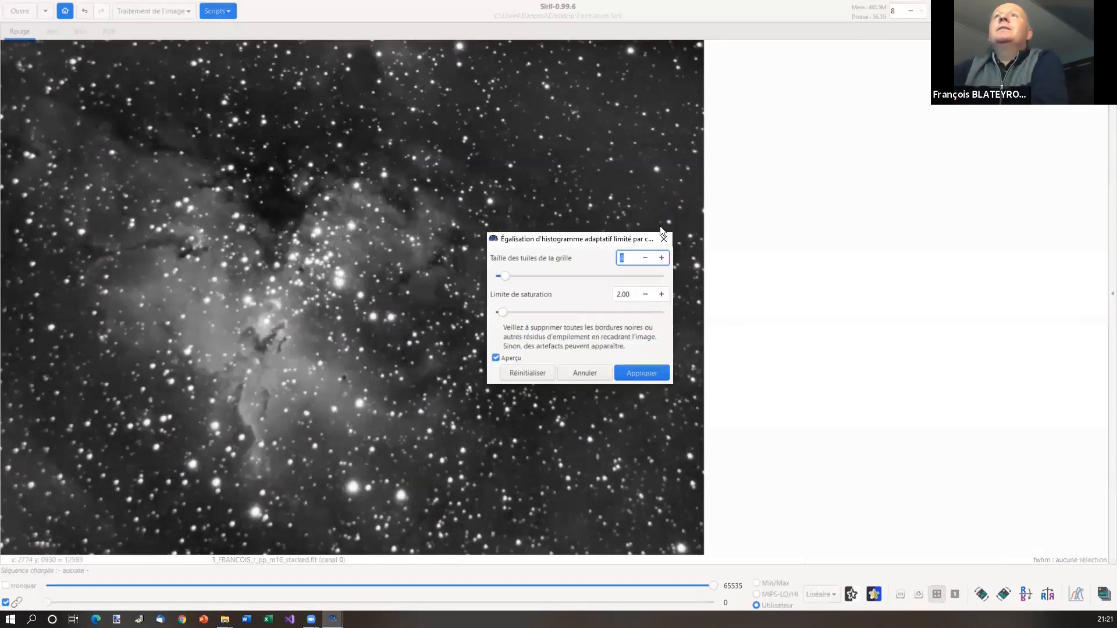
drag(661, 231, 785, 214)
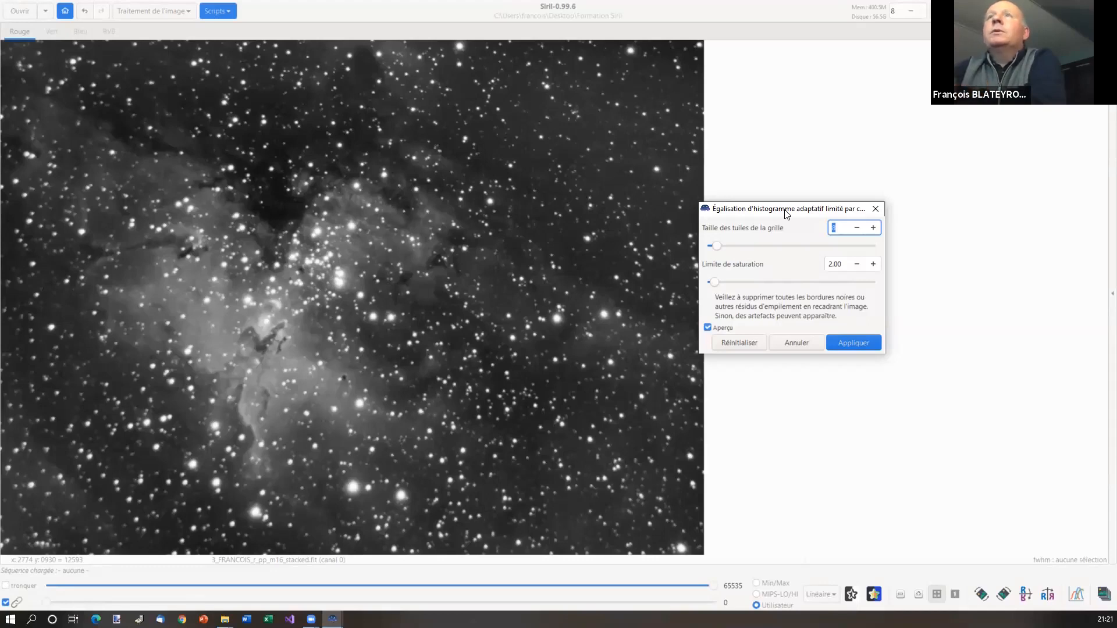
click(709, 328)
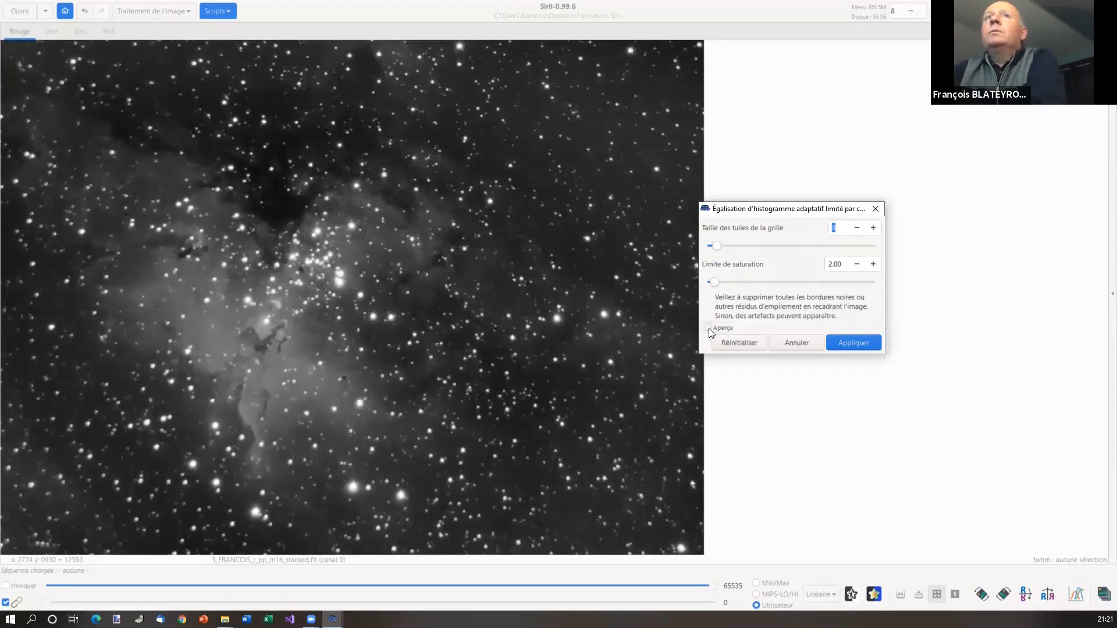
click(708, 328)
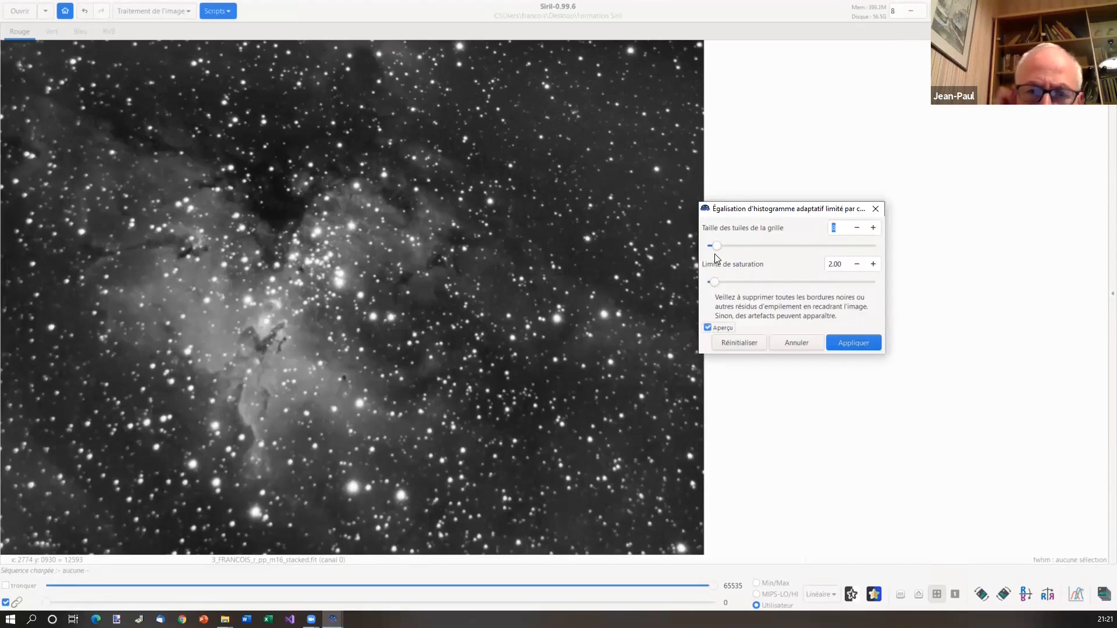
click(708, 328)
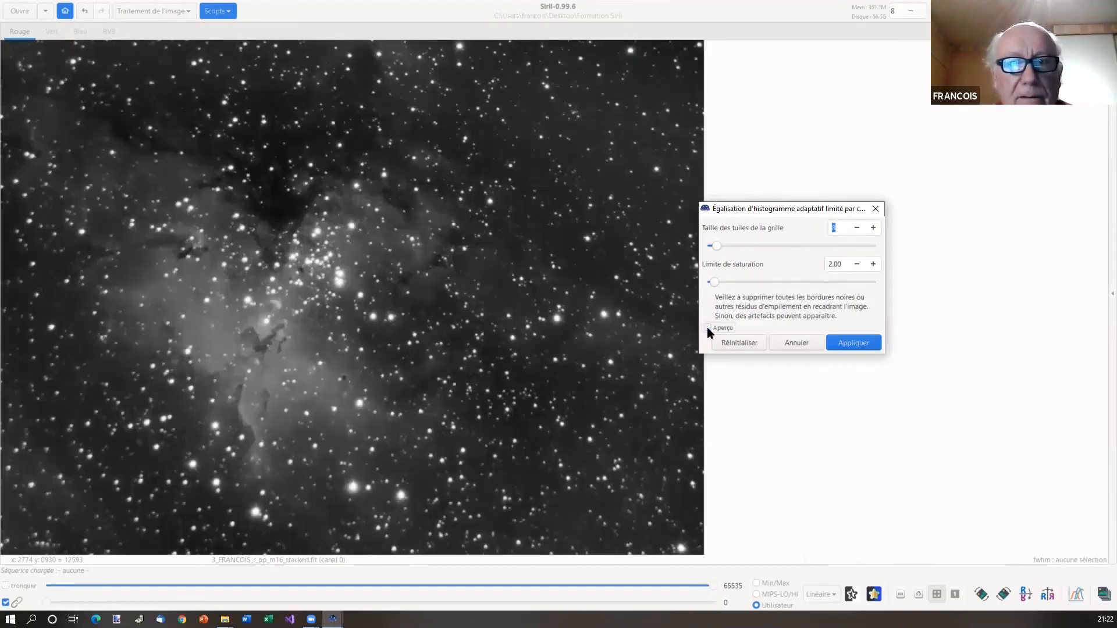
click(708, 328)
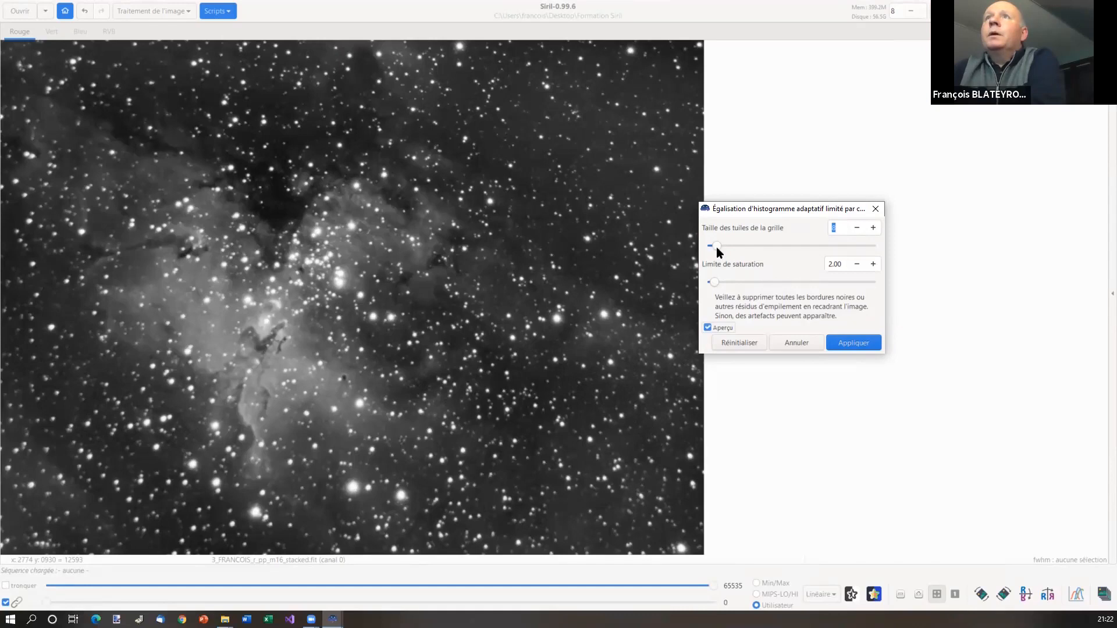
Set CLAHE tile size to 14 and saturation limit to 2.10, previewed in full colour
drag(717, 247, 748, 247)
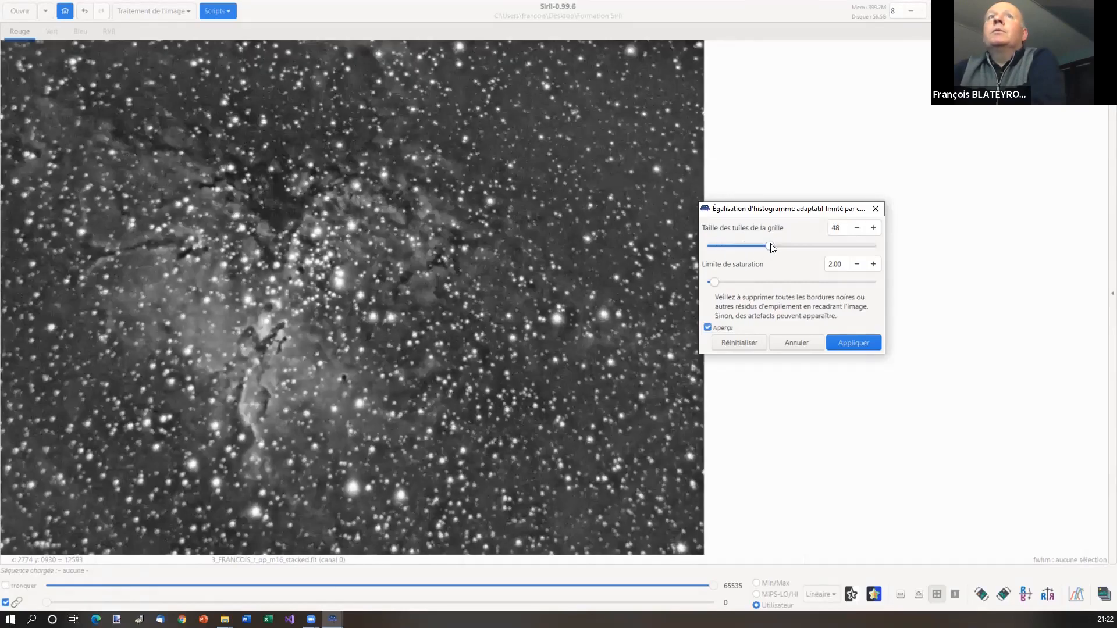
drag(771, 247, 726, 249)
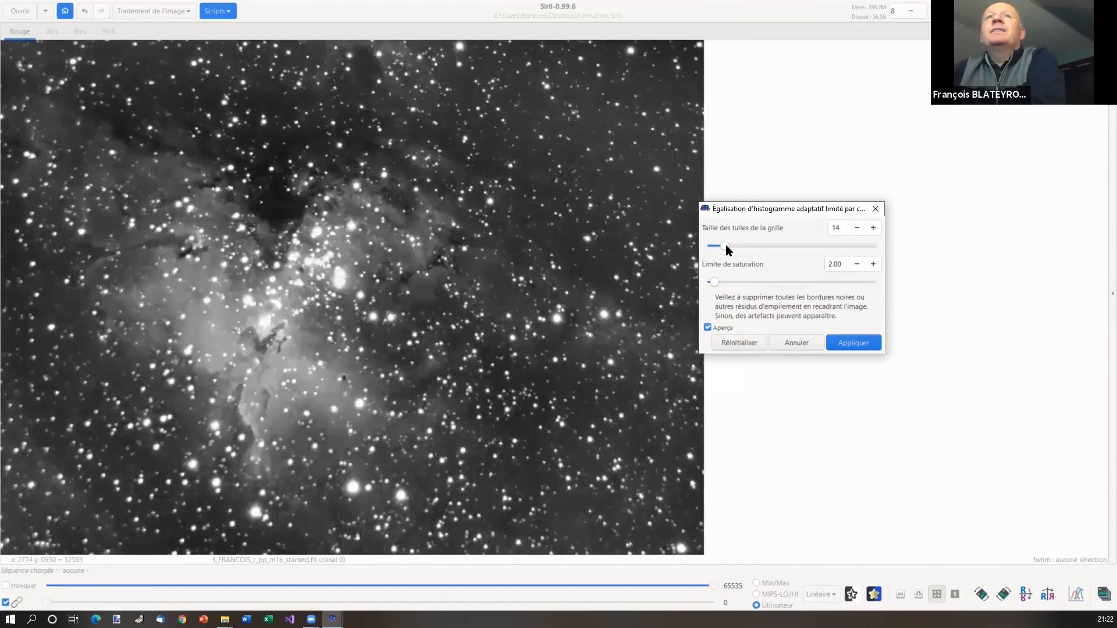
drag(714, 282, 719, 282)
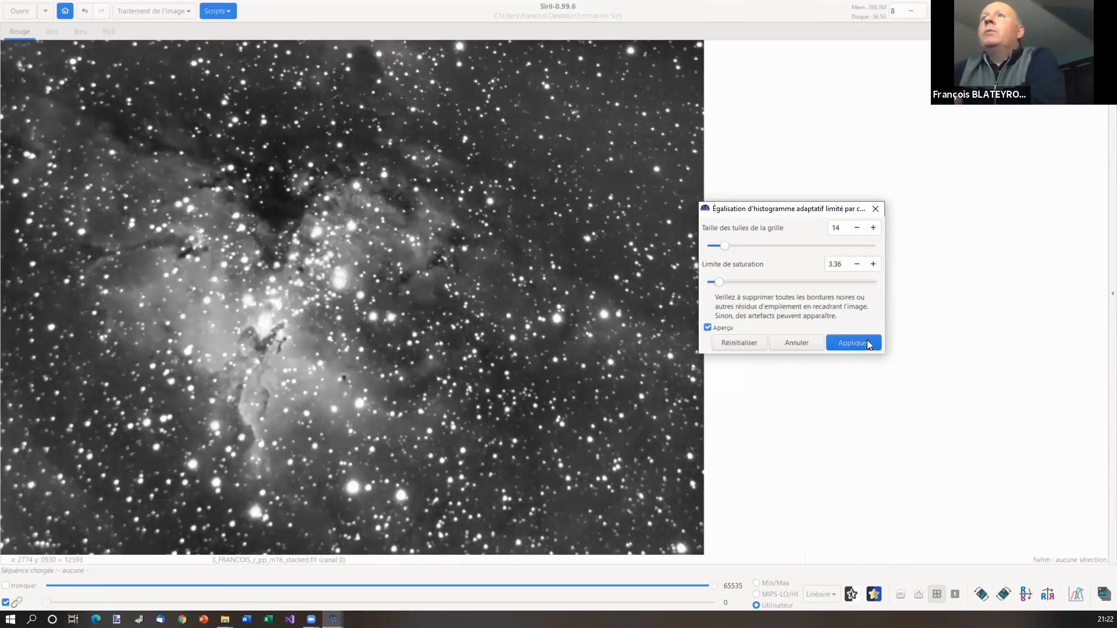
drag(720, 282, 717, 282)
click(718, 283)
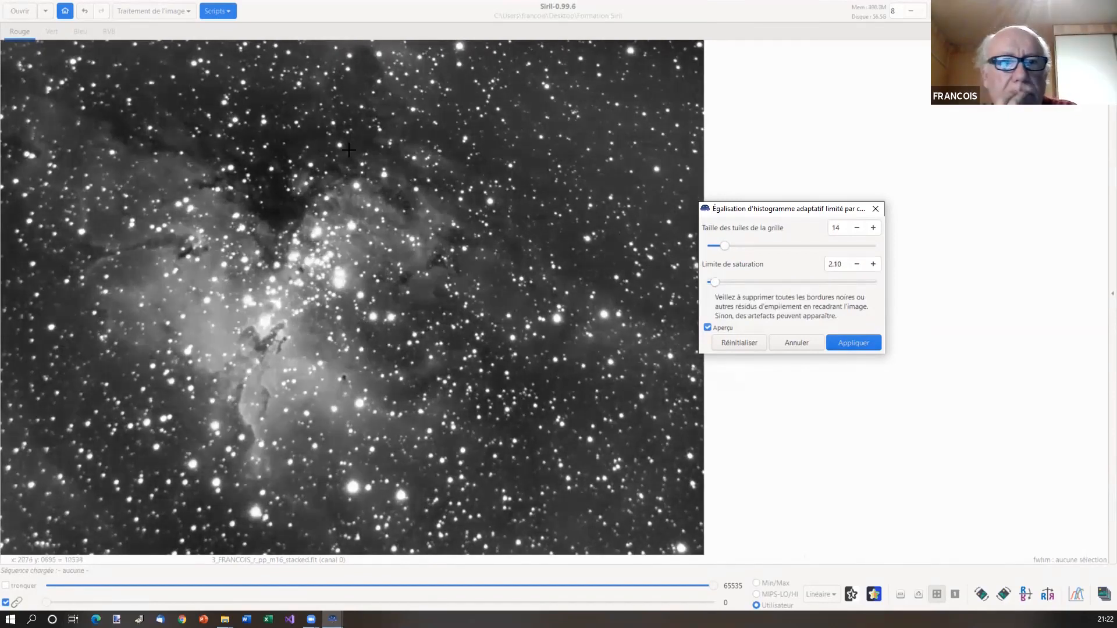
click(109, 31)
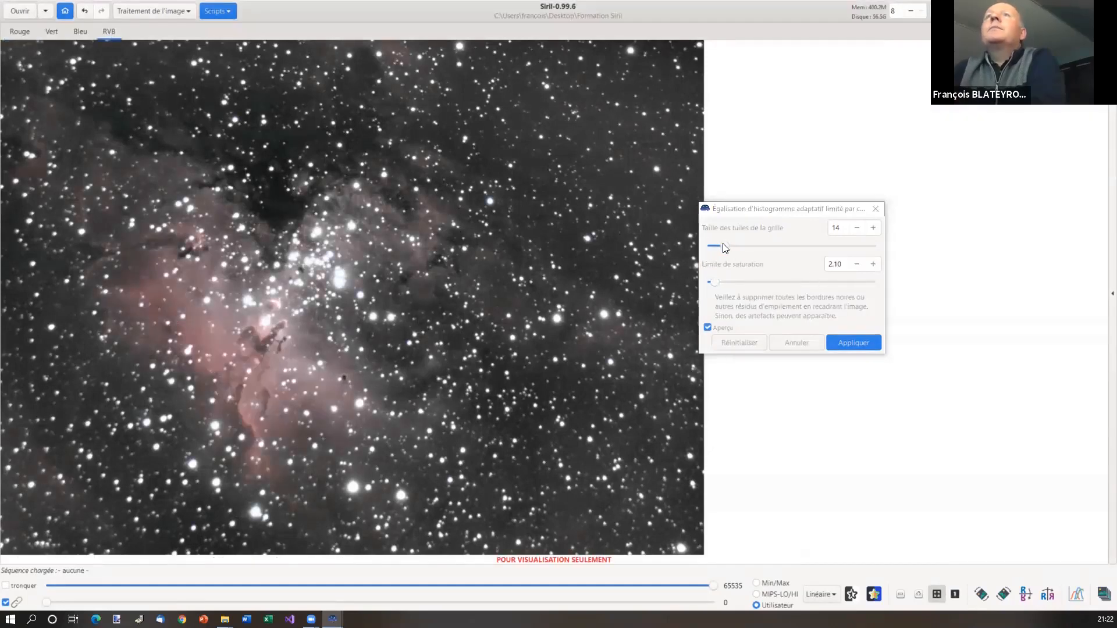
Lower CLAHE tile size to 11, compare with preview off and on, and apply
drag(722, 243, 720, 243)
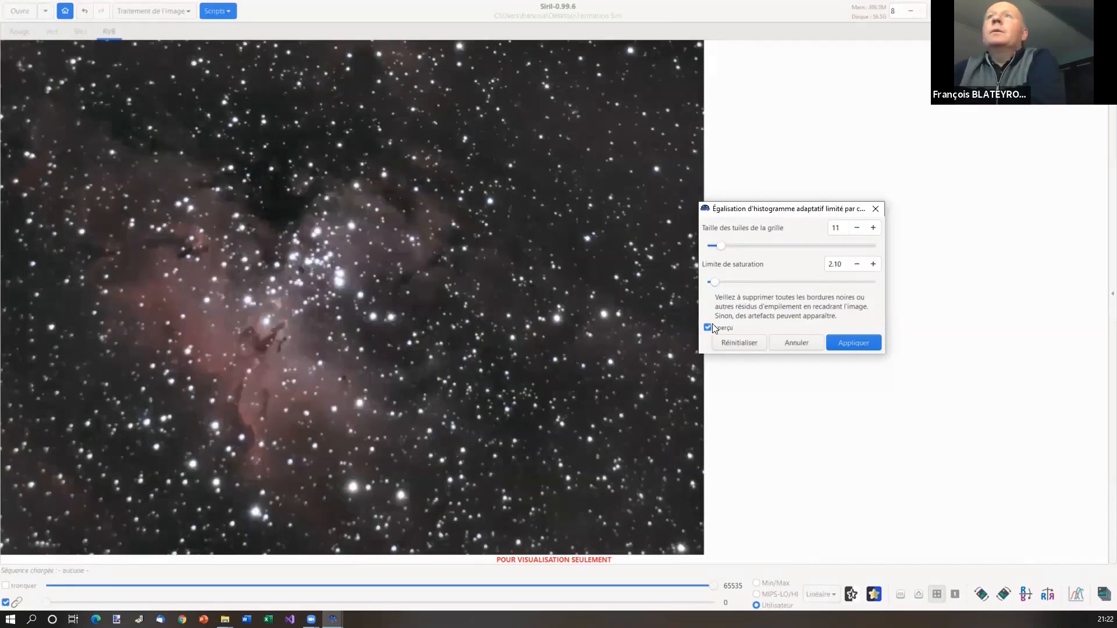
click(707, 327)
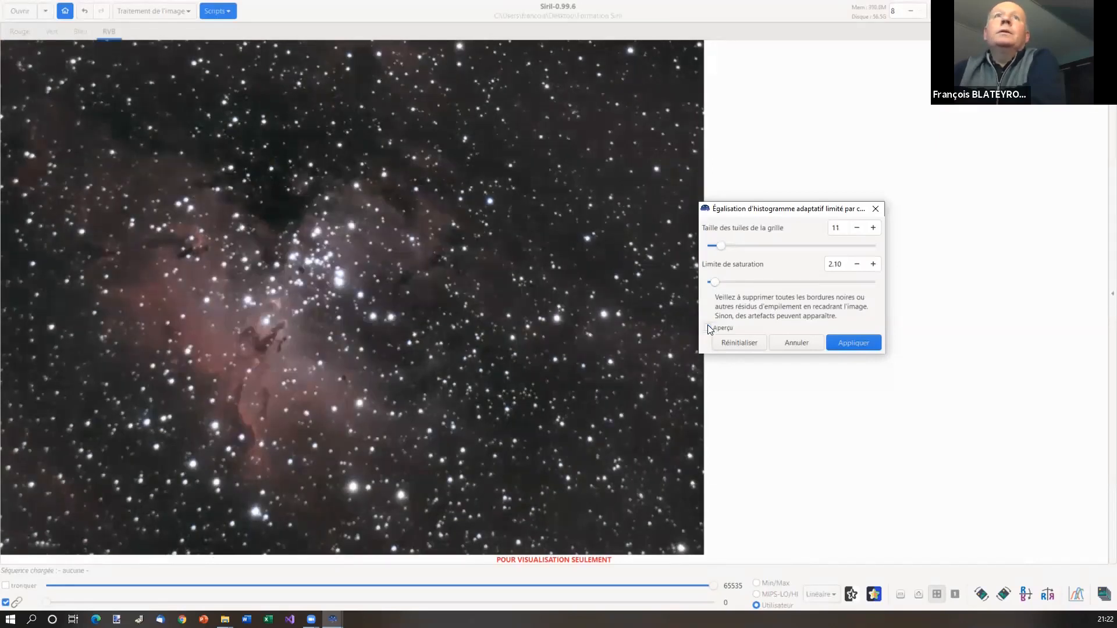
click(707, 327)
click(853, 342)
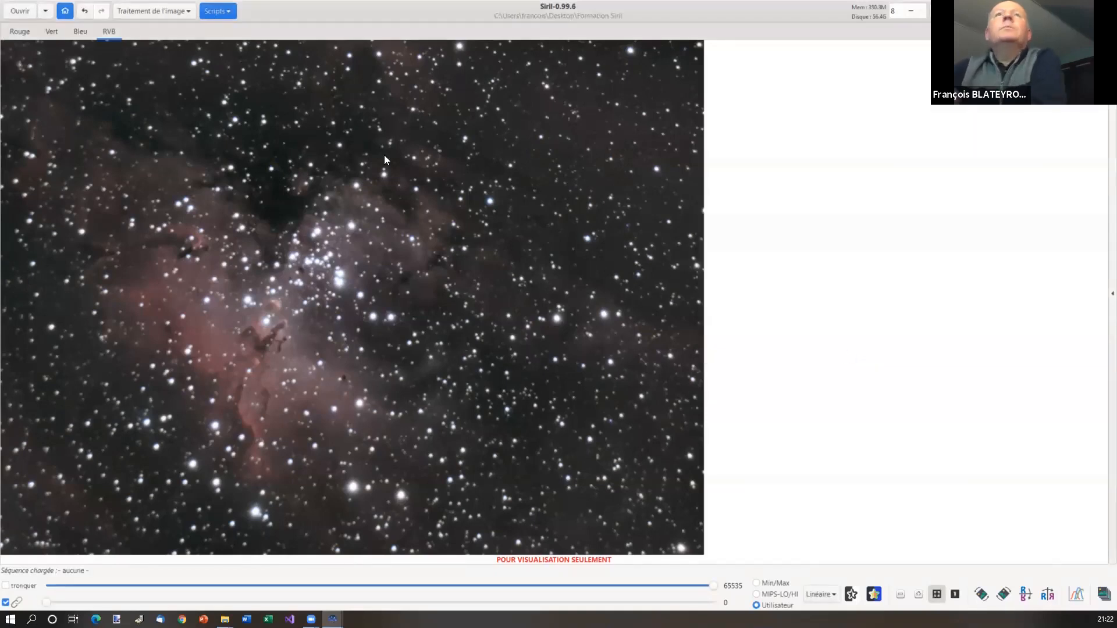
Apply a histogram transformation raising shadows to 0.0459318 to darken the sky
click(183, 12)
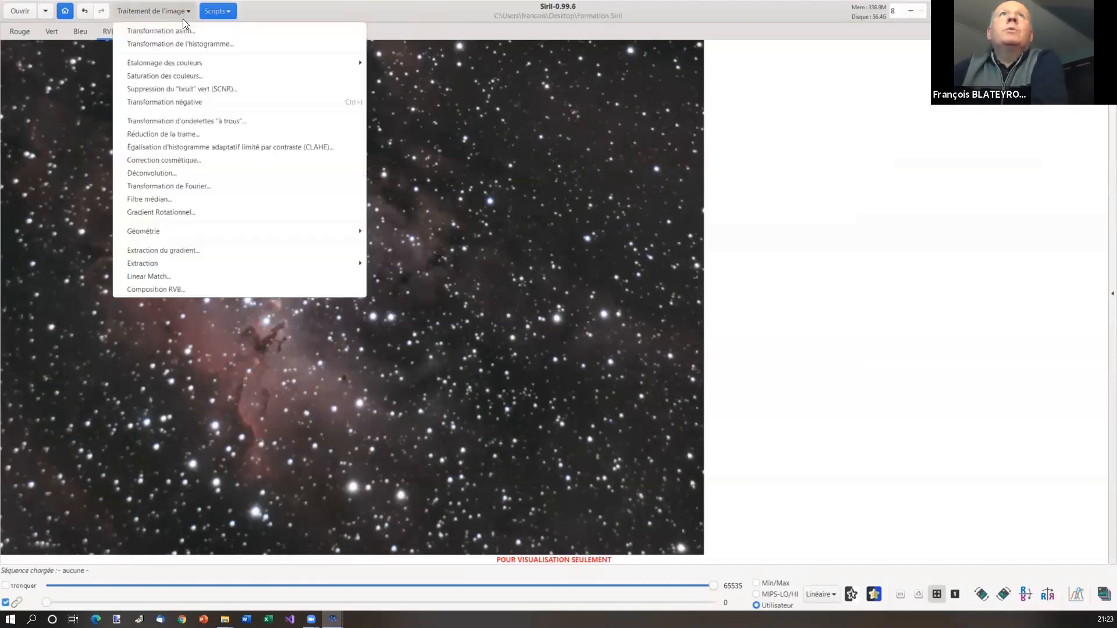
click(200, 43)
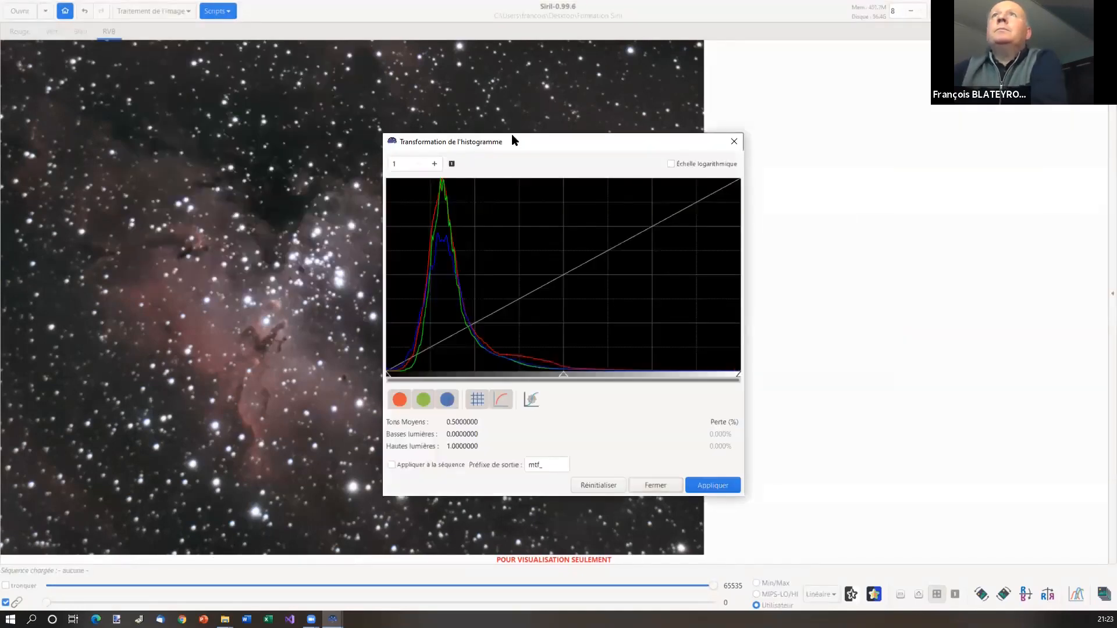
drag(511, 139, 836, 114)
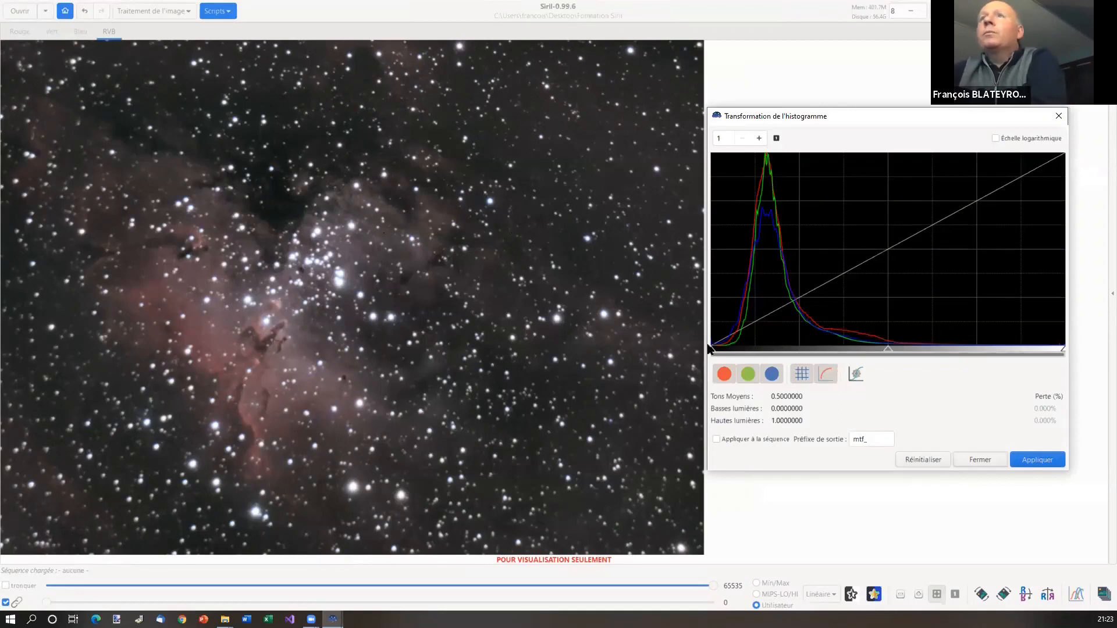
drag(710, 350, 718, 349)
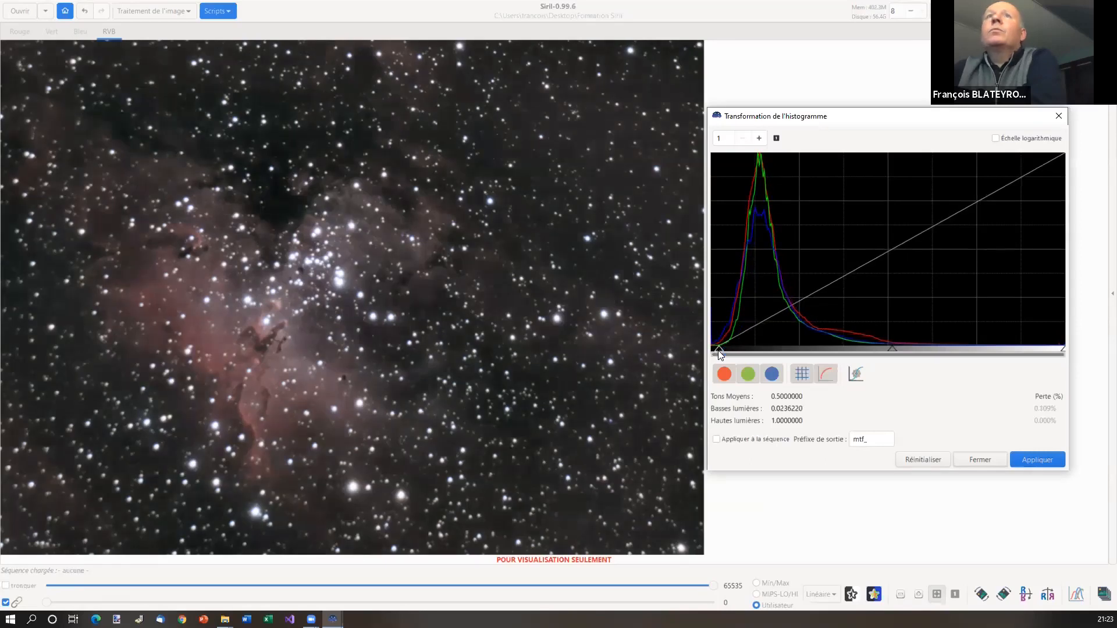
drag(719, 351, 724, 350)
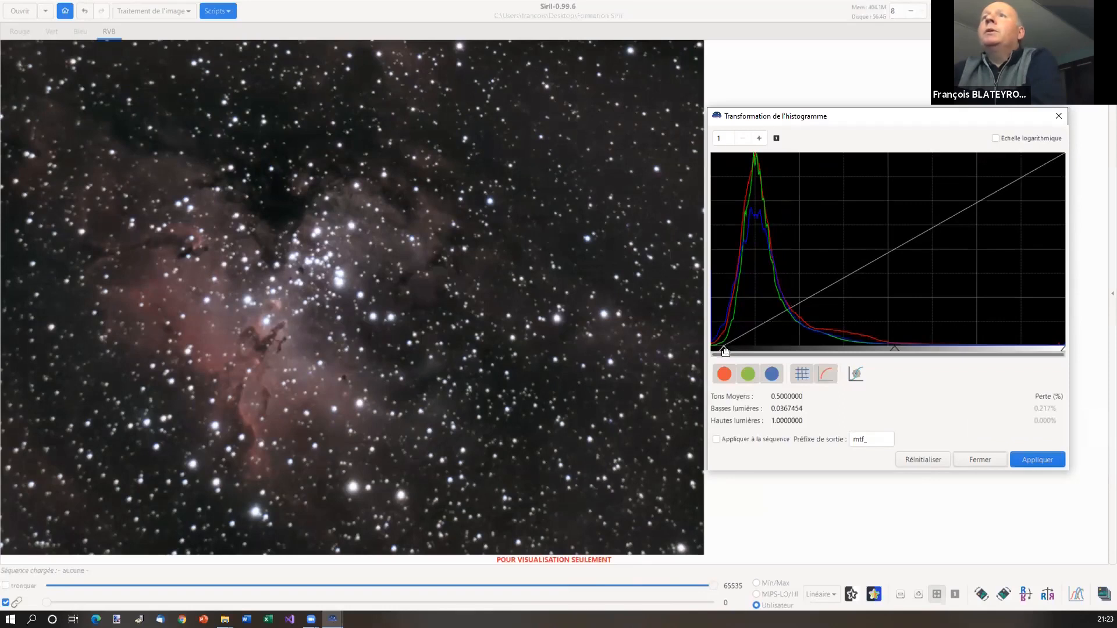
drag(724, 351, 726, 349)
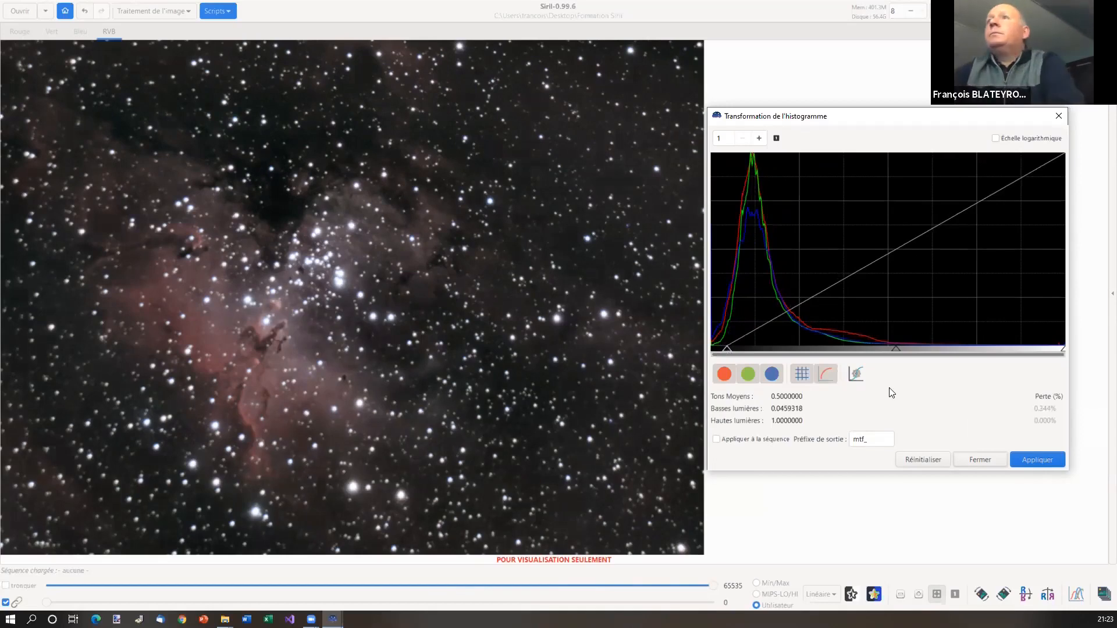
click(1041, 462)
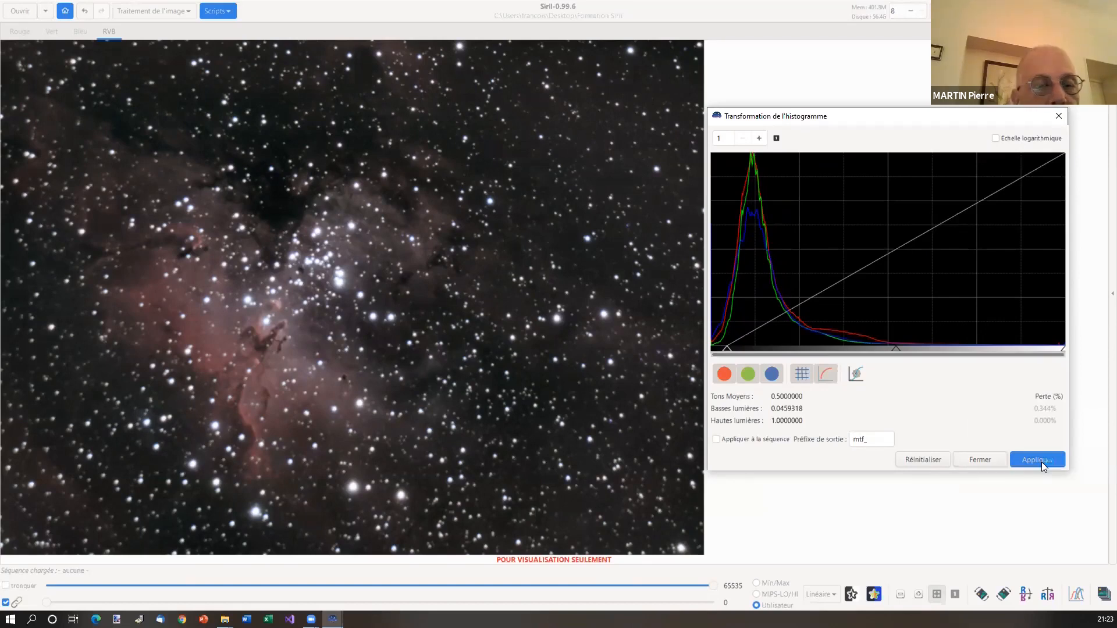
click(988, 462)
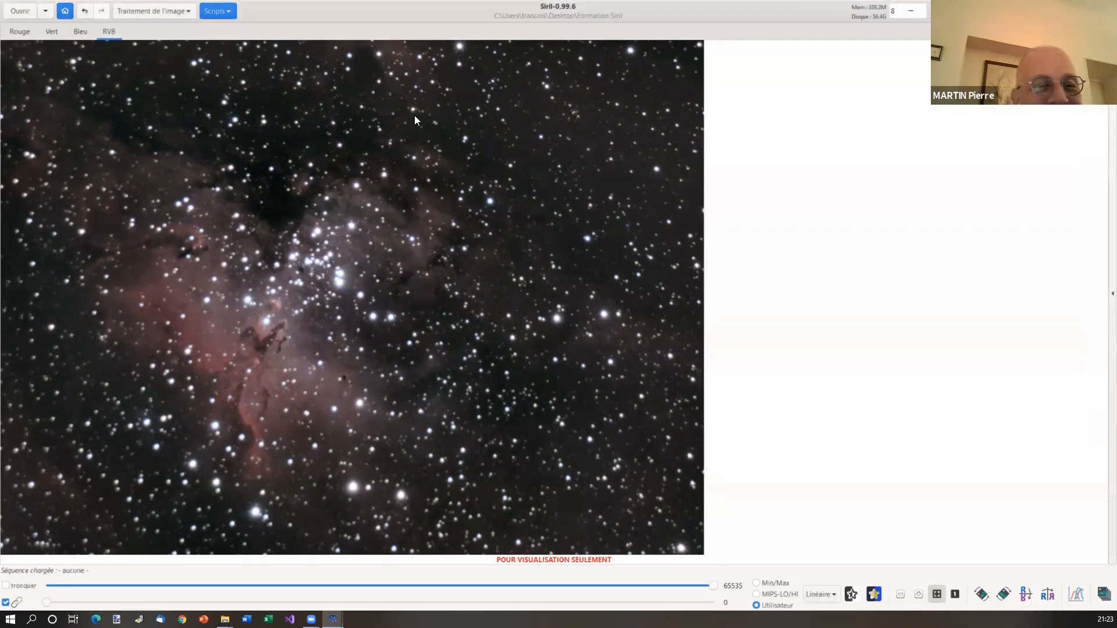
Open the Traitement de l'image menu
click(170, 11)
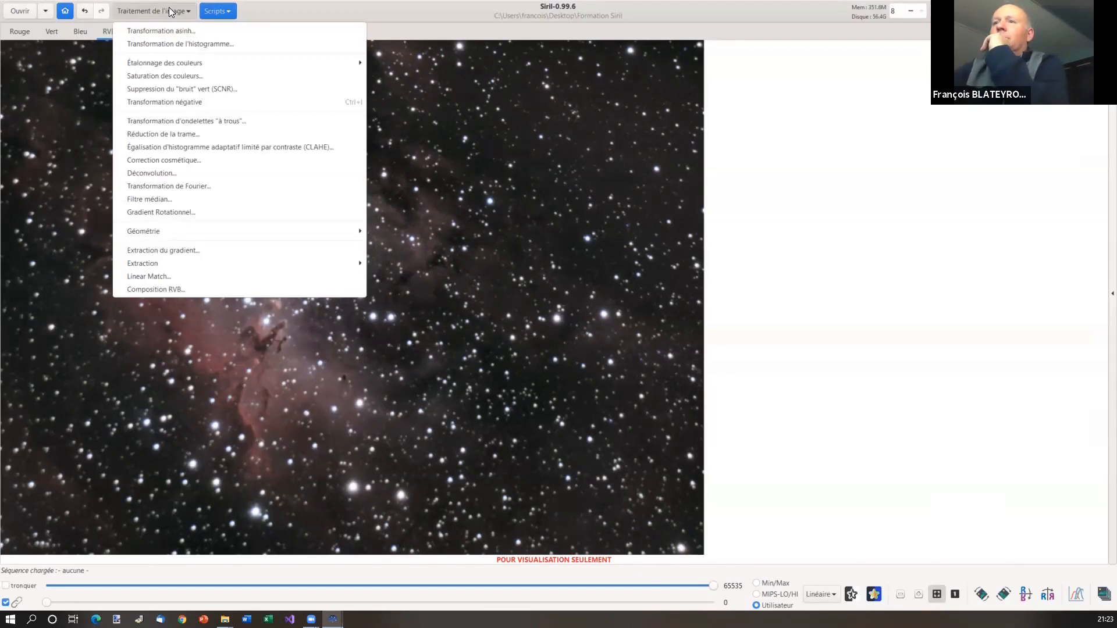
click(218, 173)
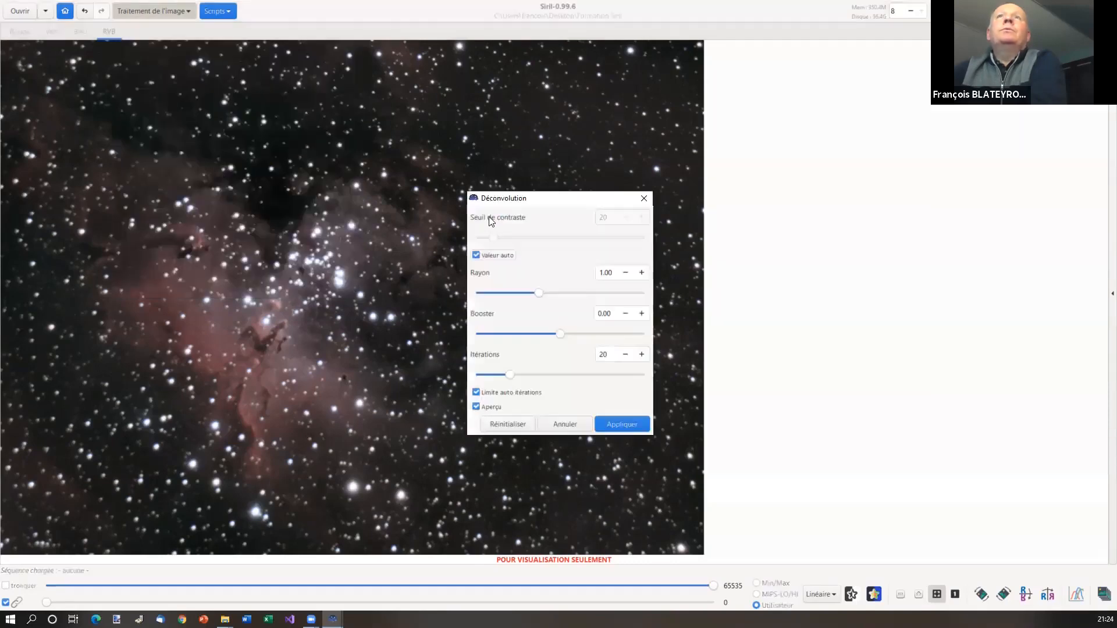
drag(530, 203, 777, 176)
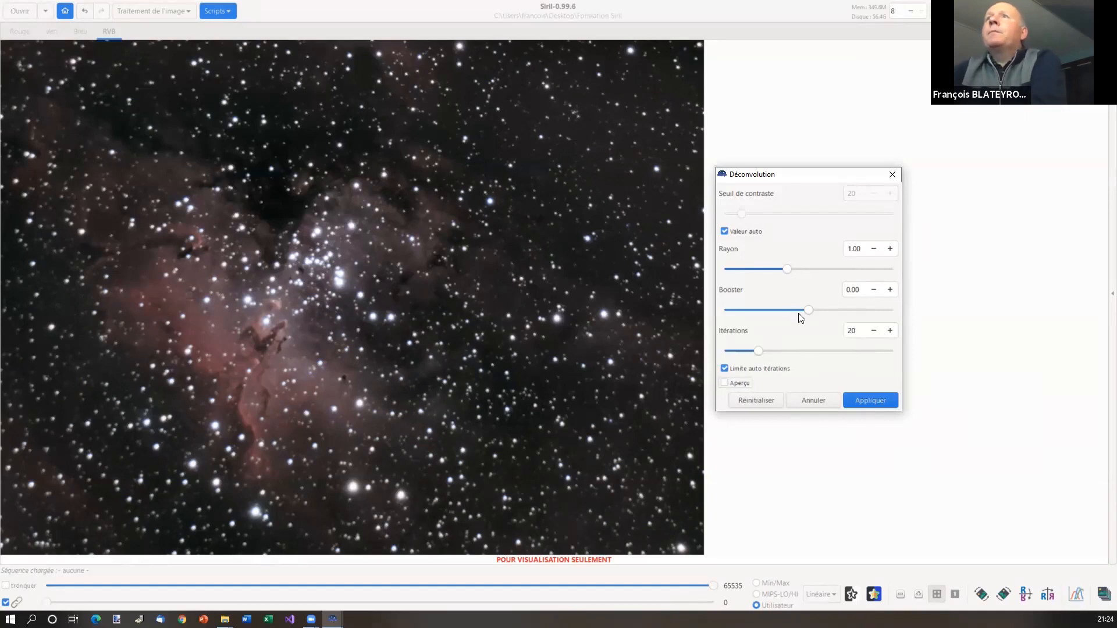
drag(808, 310, 824, 310)
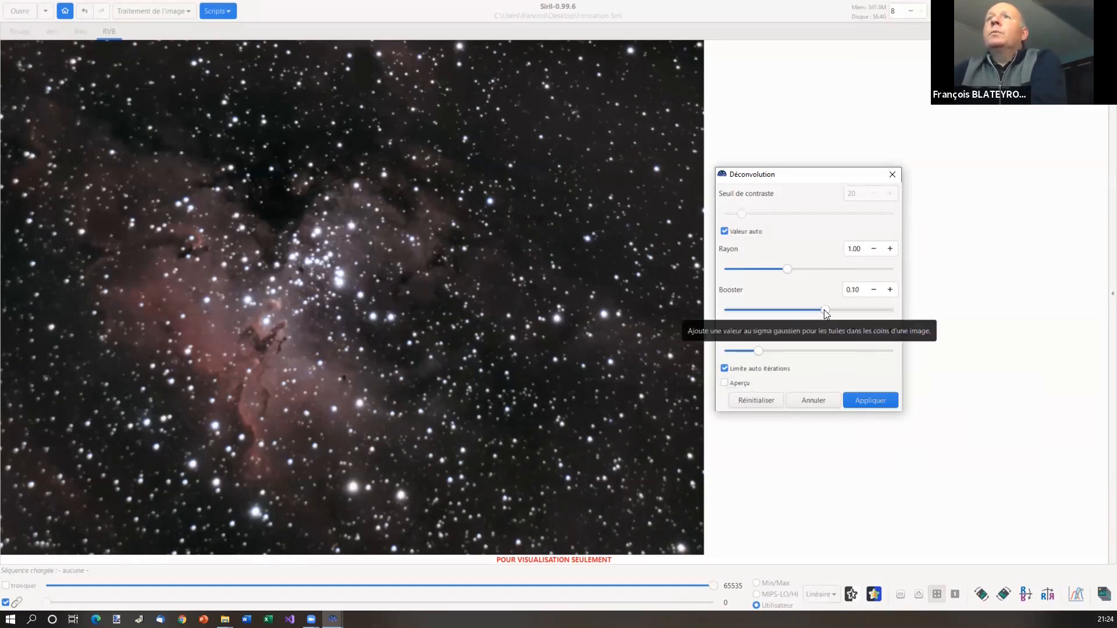
click(725, 385)
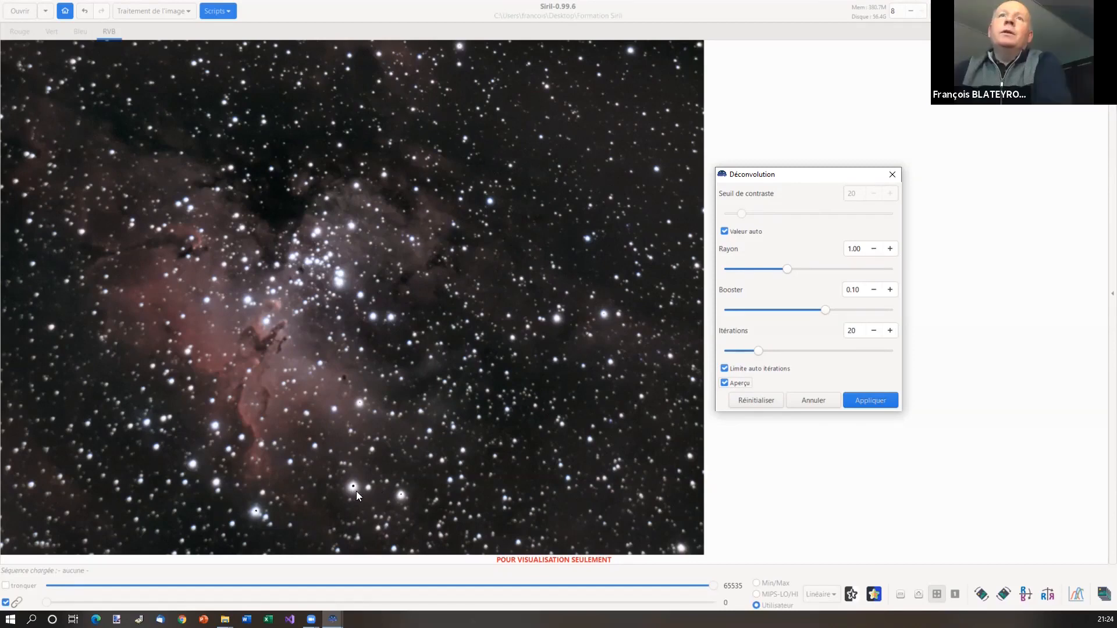
click(813, 400)
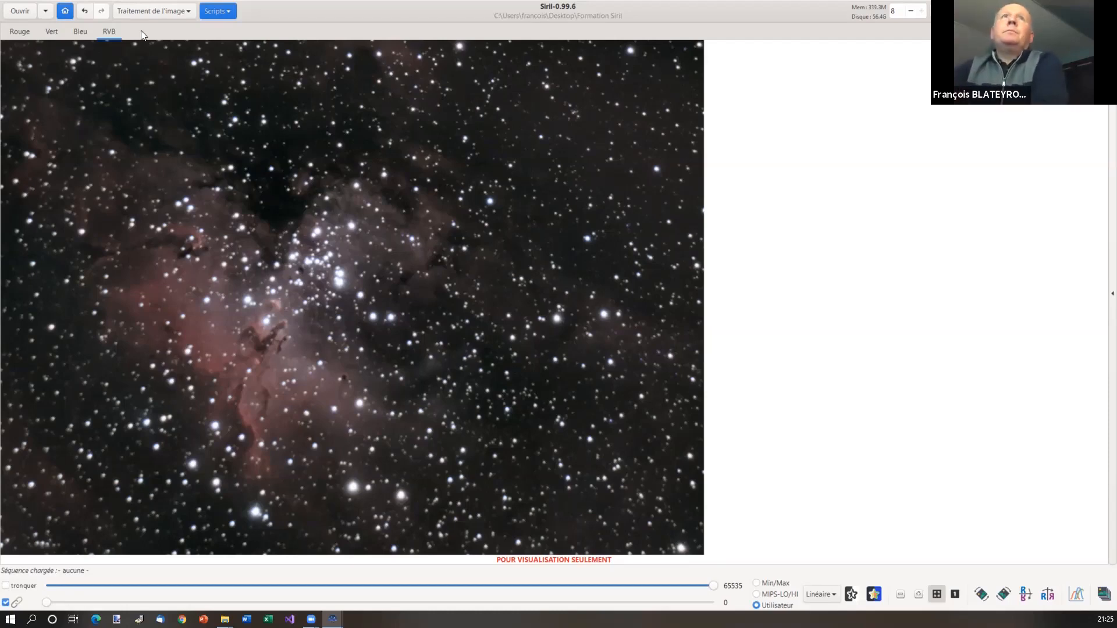
click(163, 14)
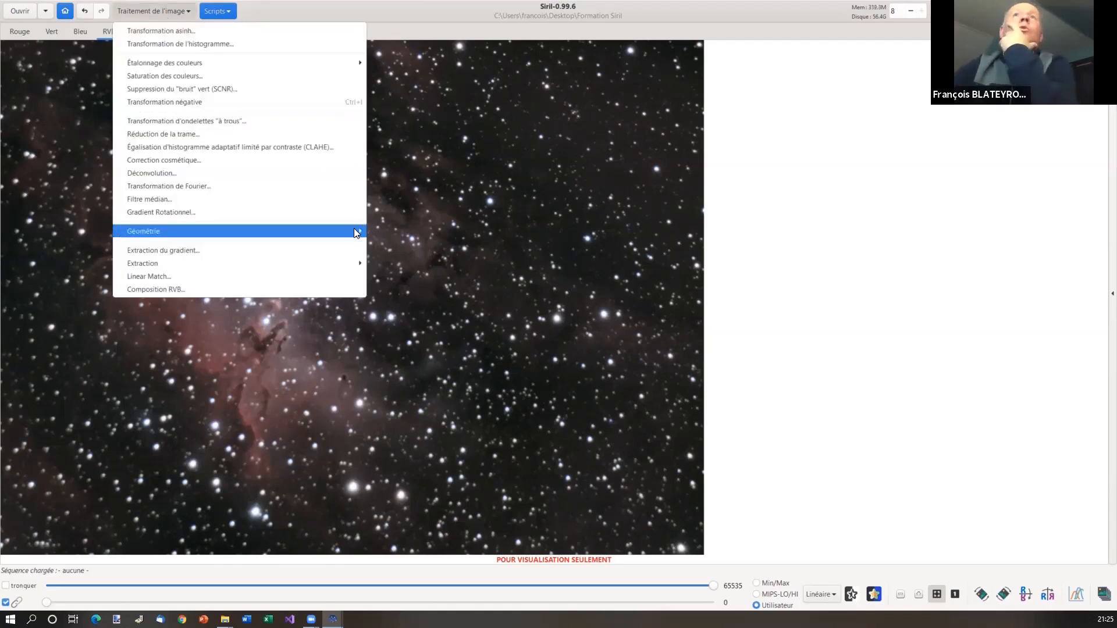
mouse_move(356, 231)
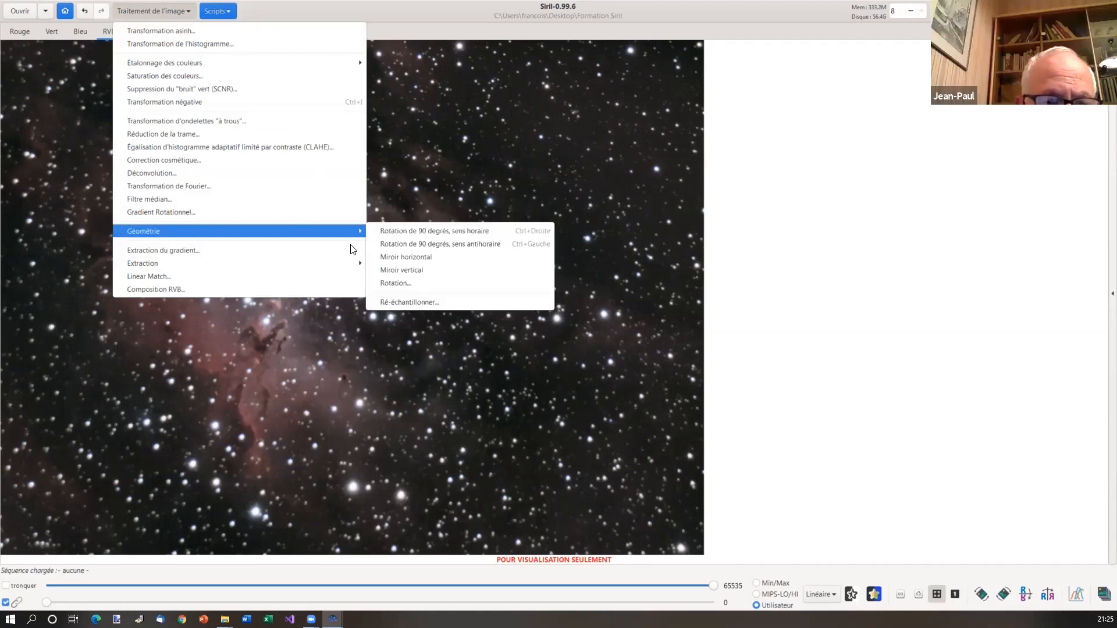
mouse_move(351, 269)
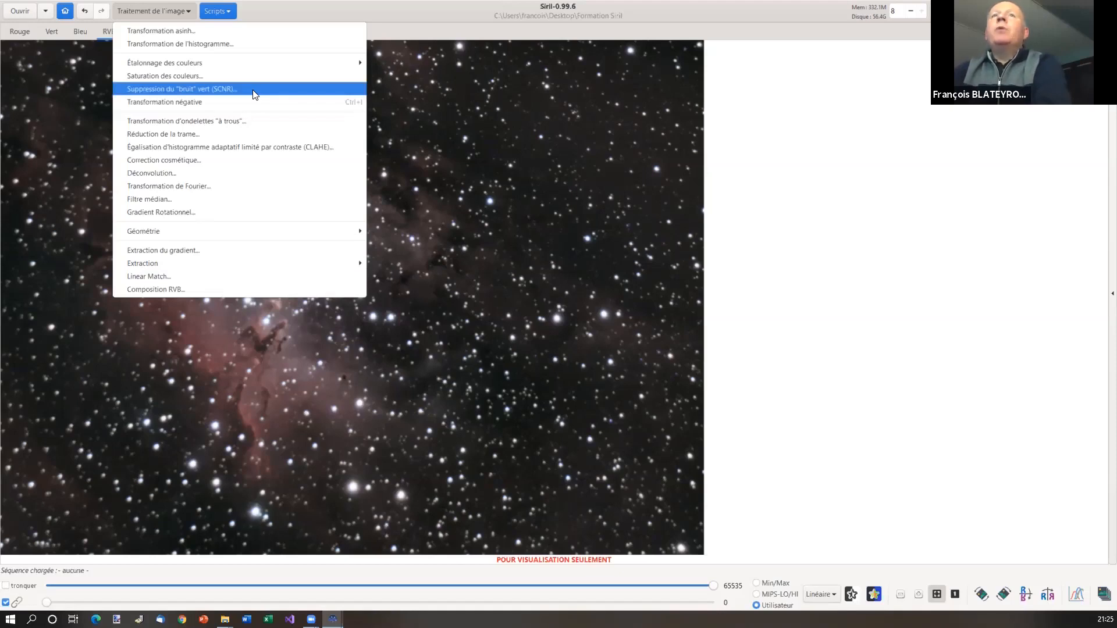
click(478, 139)
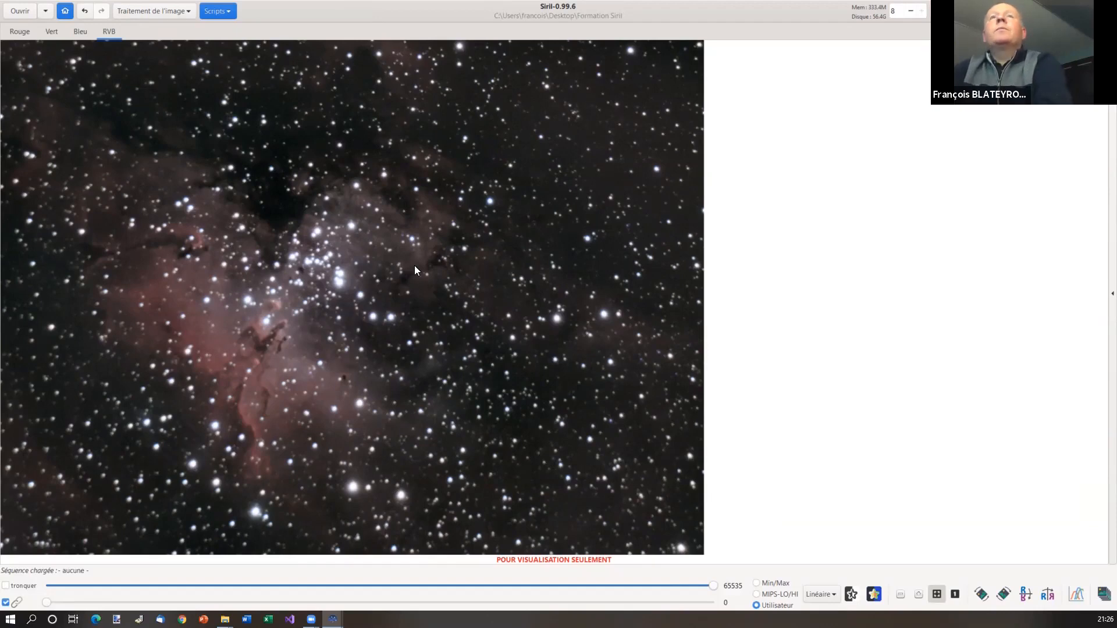
click(165, 13)
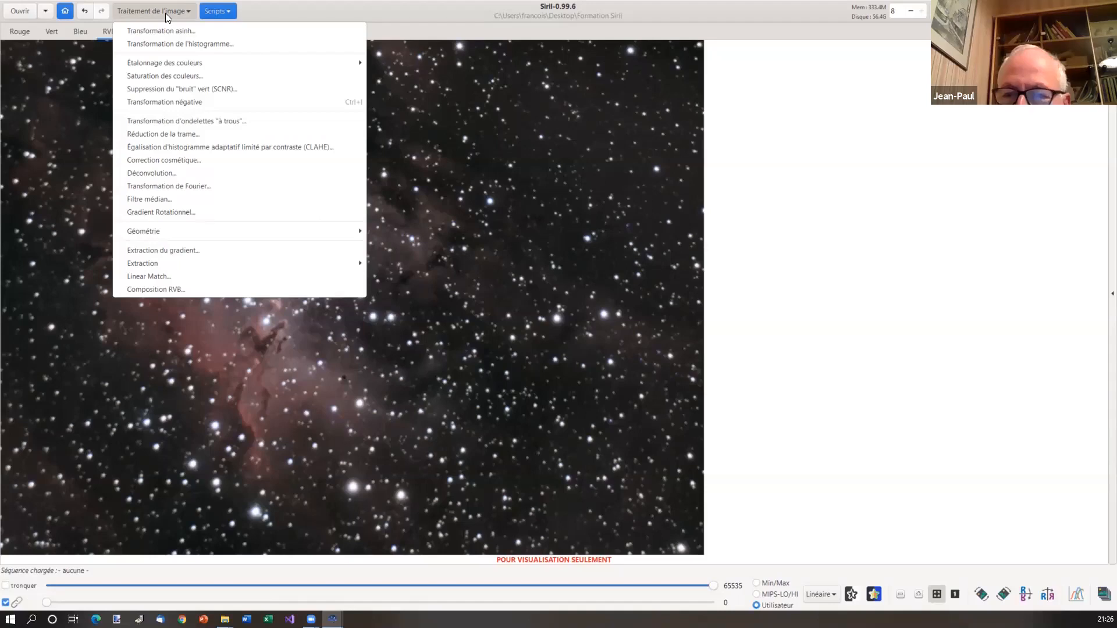
click(165, 13)
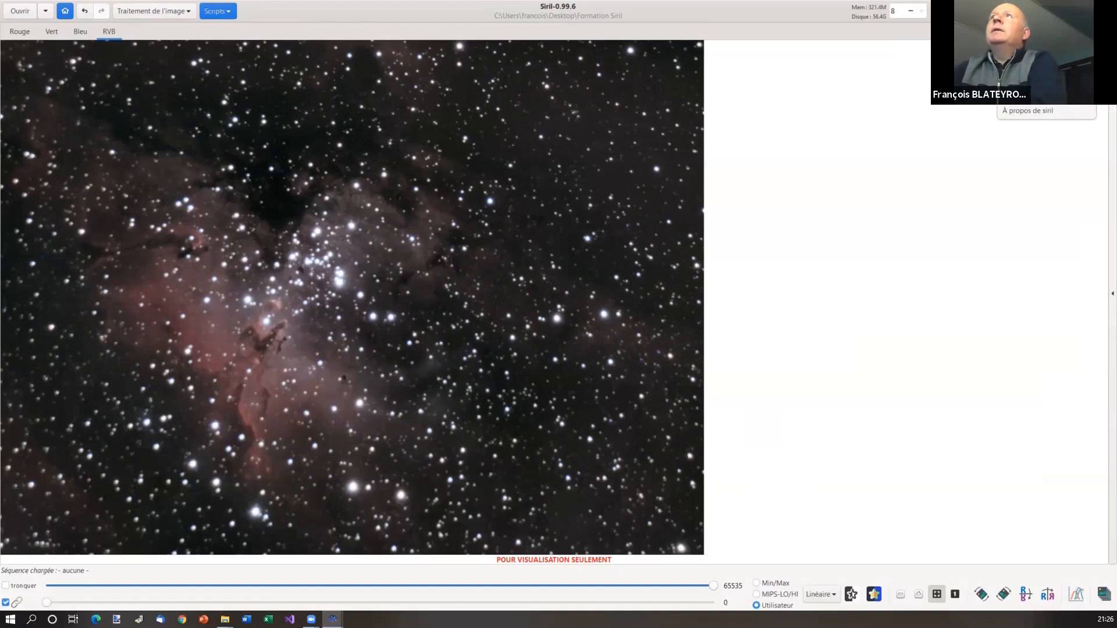
click(1021, 38)
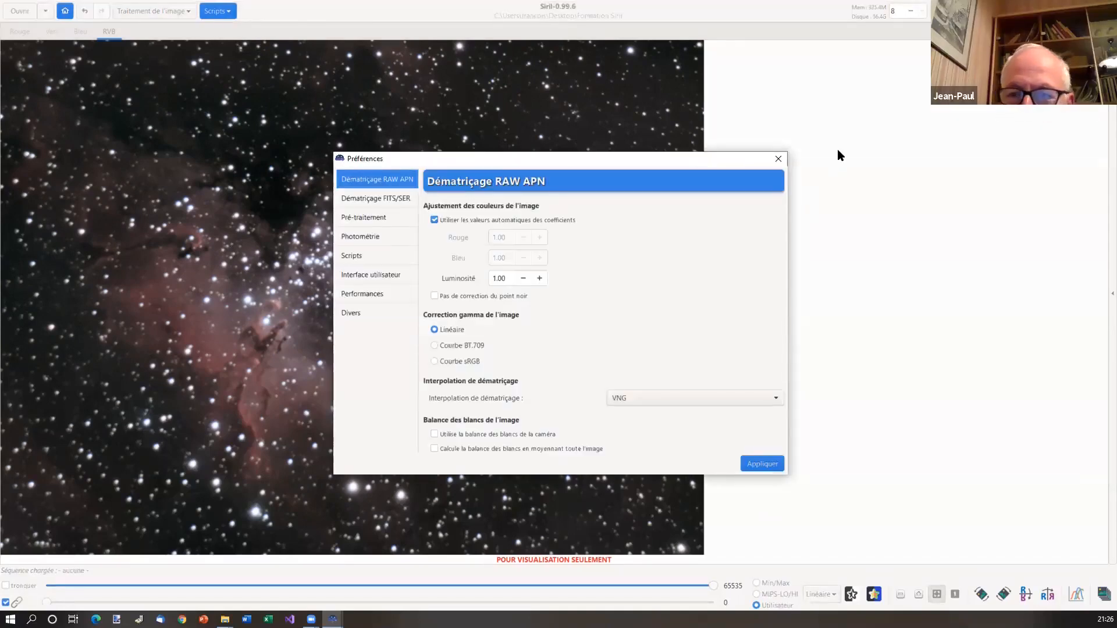
click(777, 160)
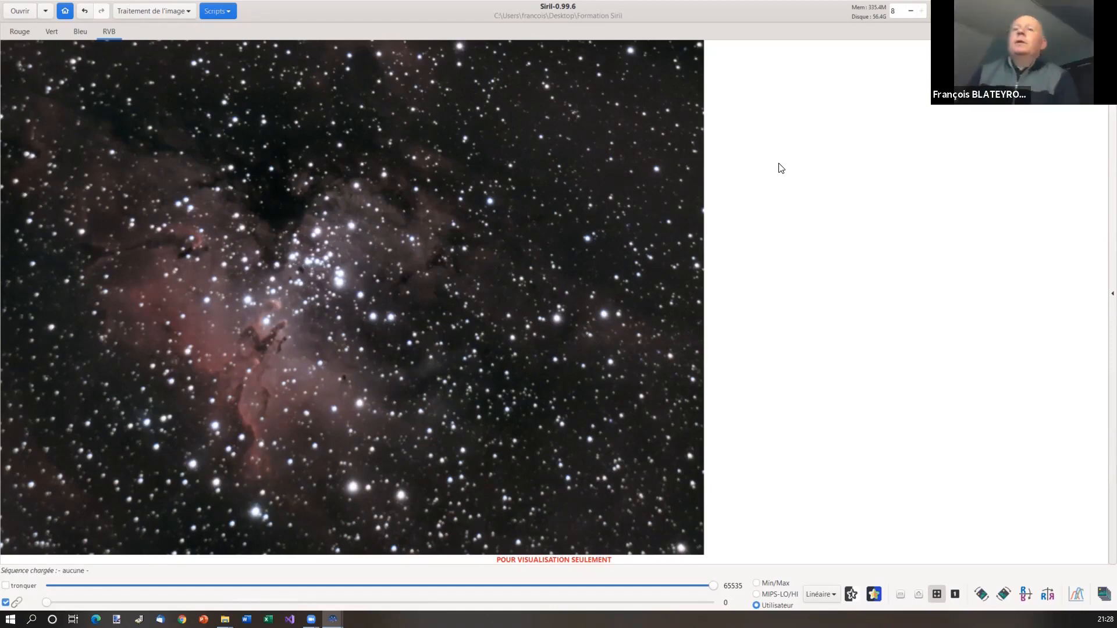
Open Siril's preferences at the FITS/SER demosaicing page, showing RGGB pattern and RCD interpolation
click(1047, 12)
click(1021, 51)
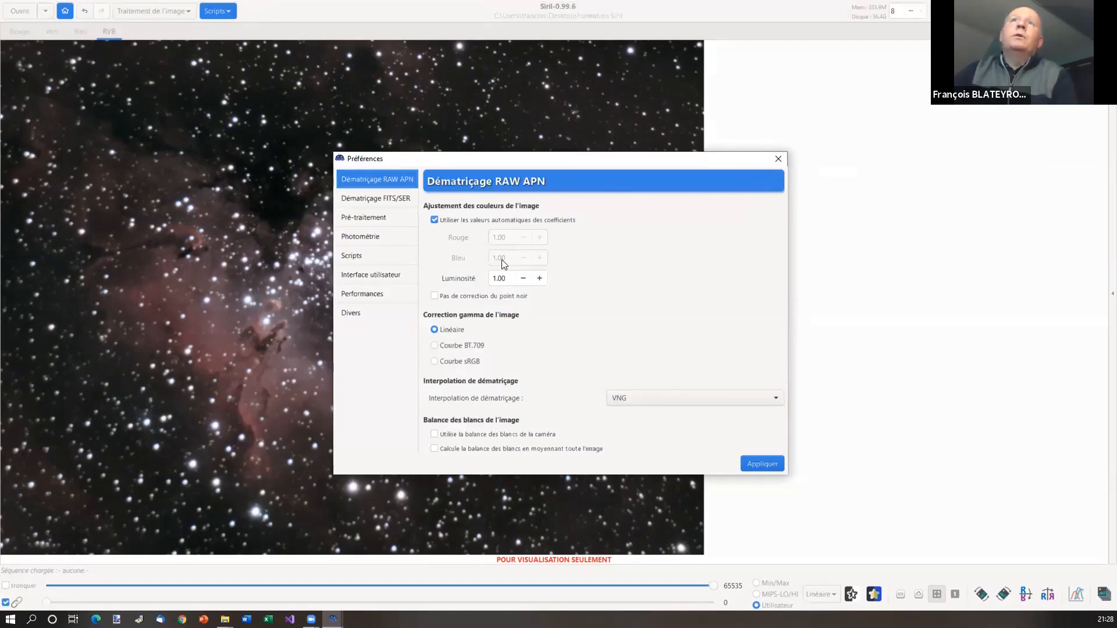
mouse_move(502, 260)
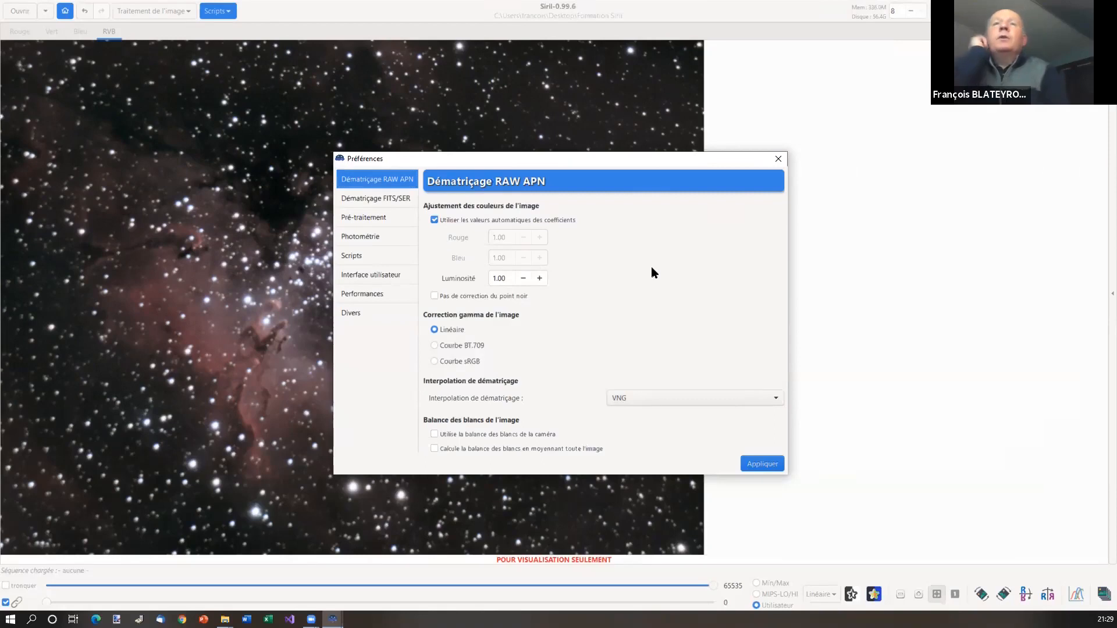
click(388, 202)
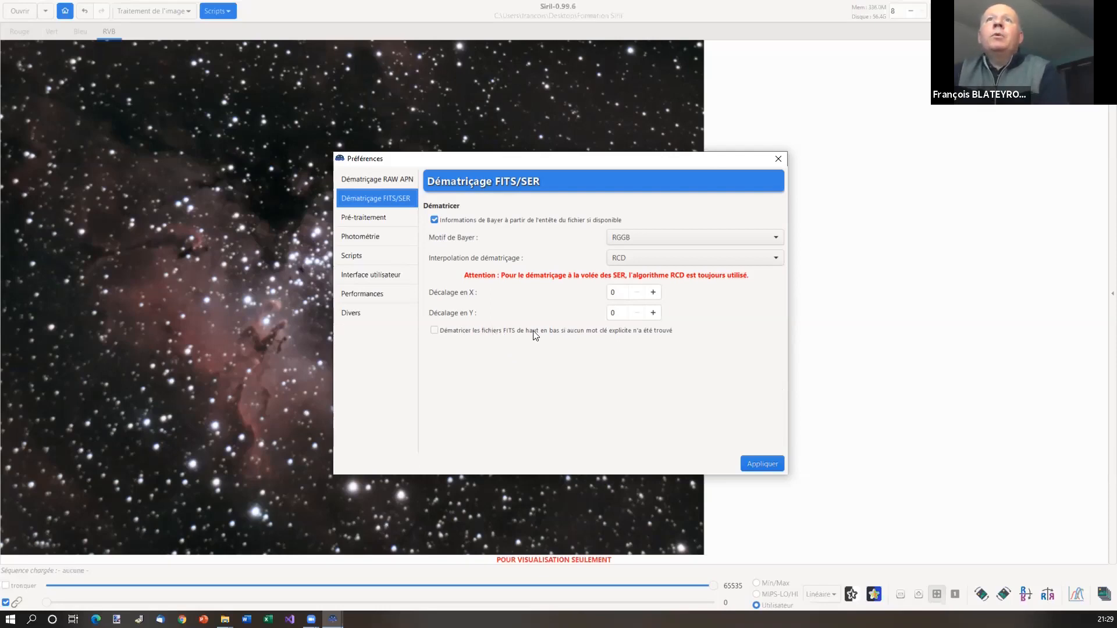
Review the FITS/SER interpolation algorithms keeping RCD, then show the RAW camera demosaicing page
mouse_move(529, 337)
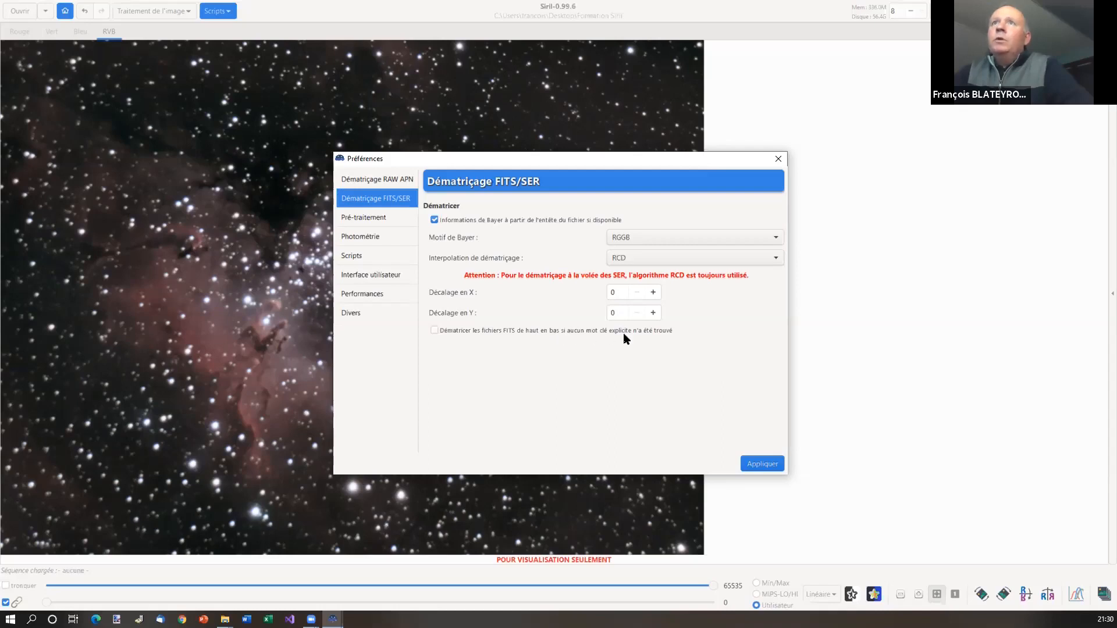
mouse_move(656, 334)
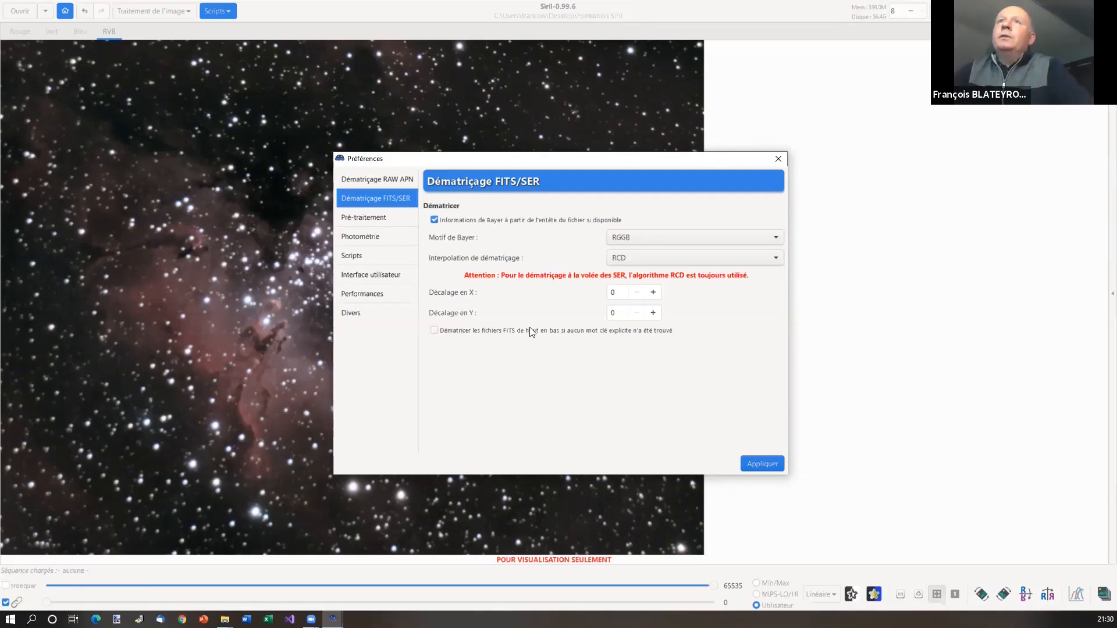
mouse_move(607, 331)
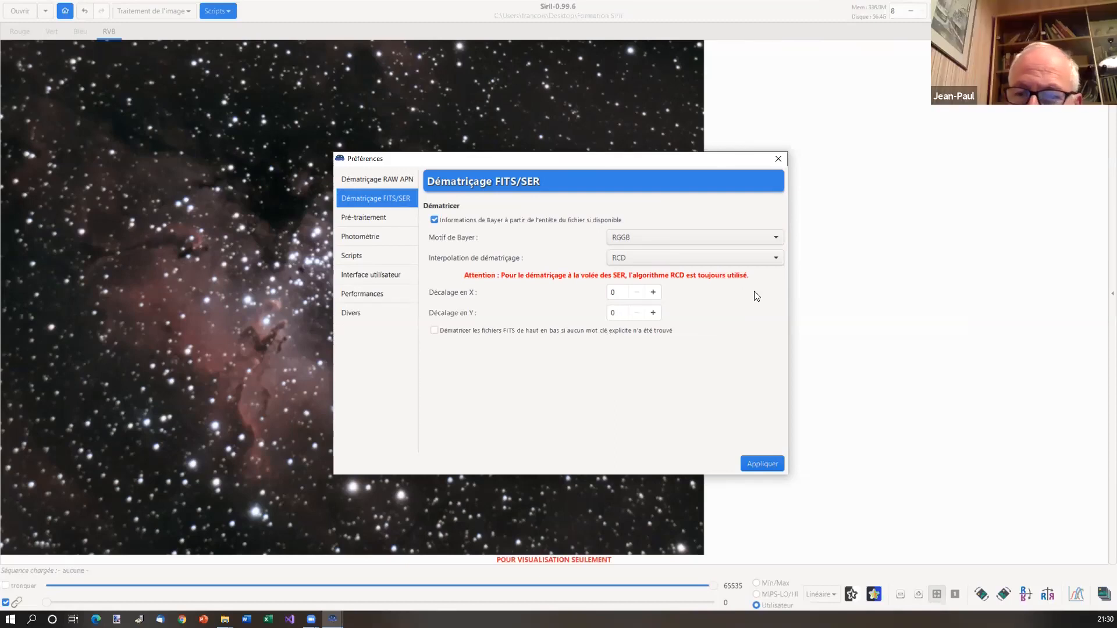
click(778, 263)
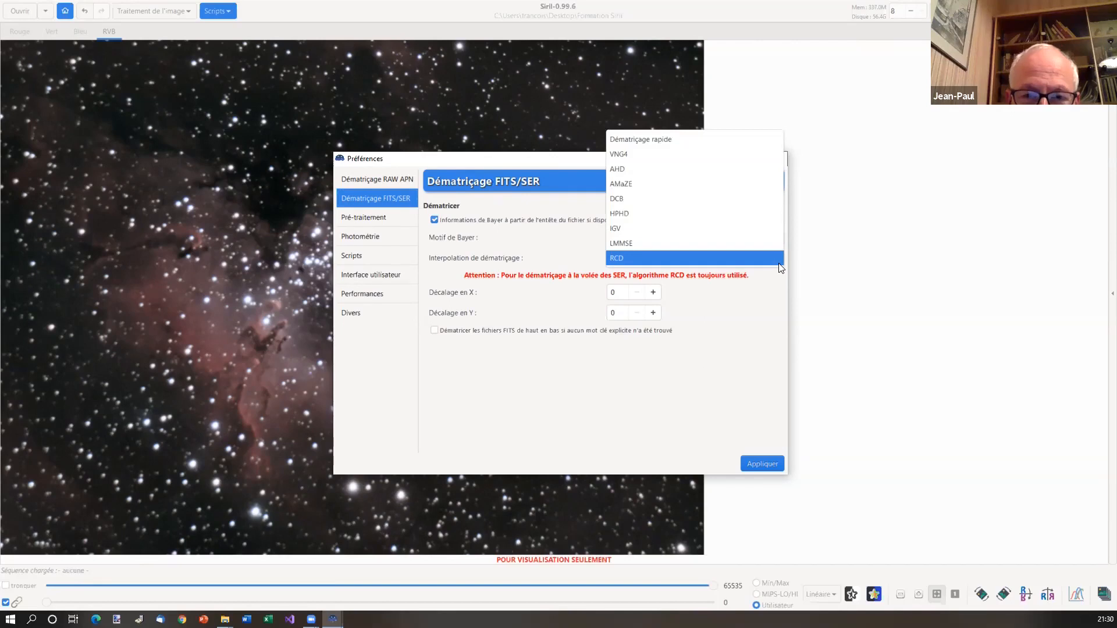
click(787, 286)
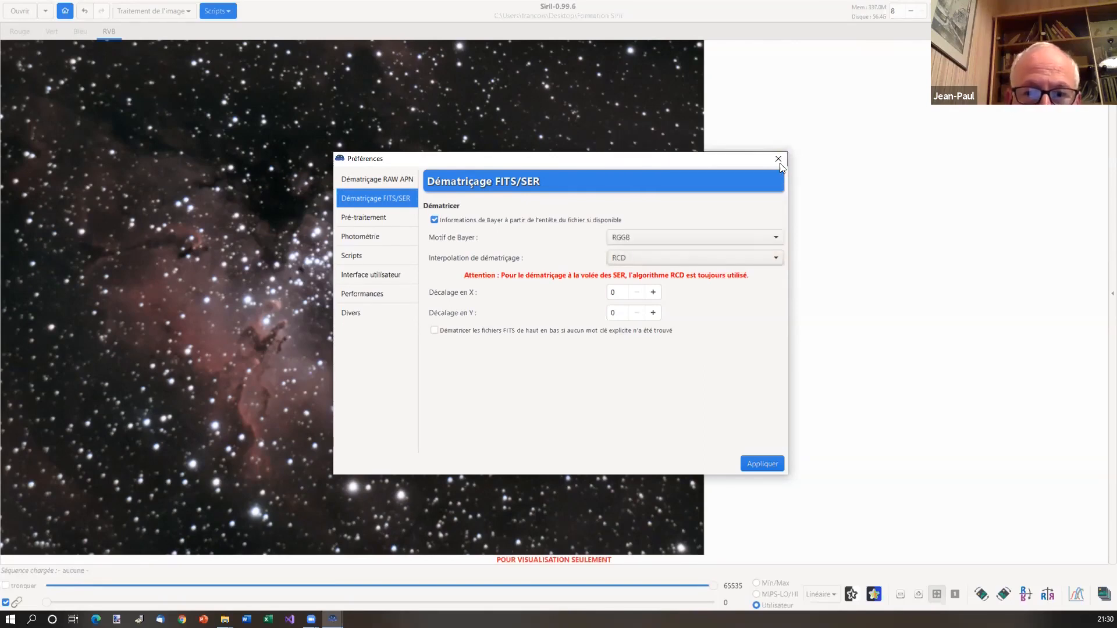
click(372, 181)
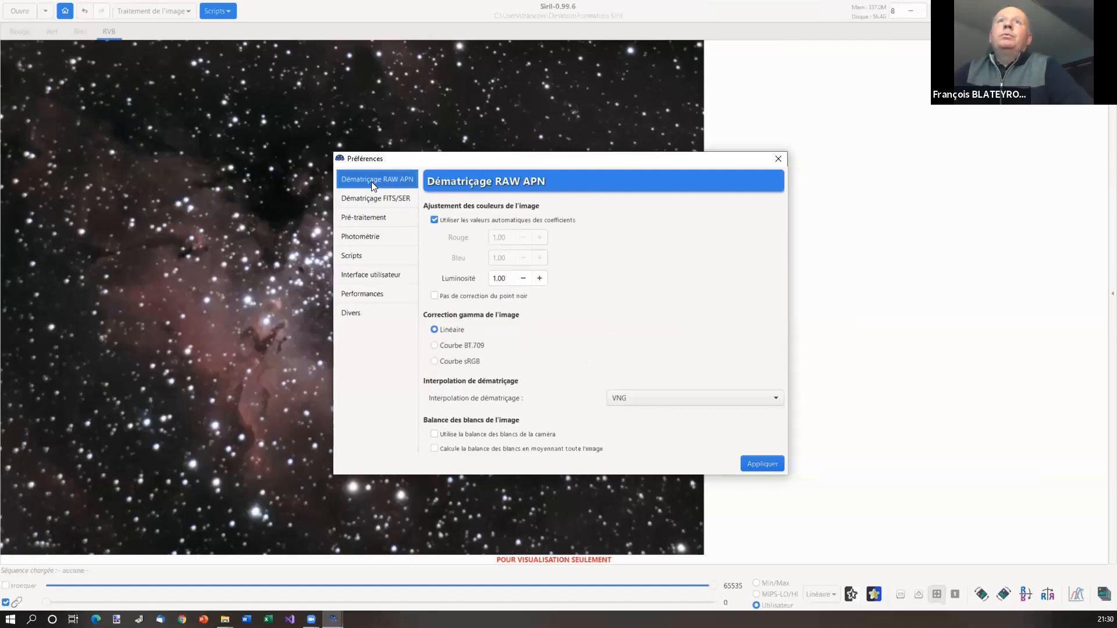
Look through the preprocessing, photometry, interface, memory and miscellaneous pages, then close preferences
click(374, 219)
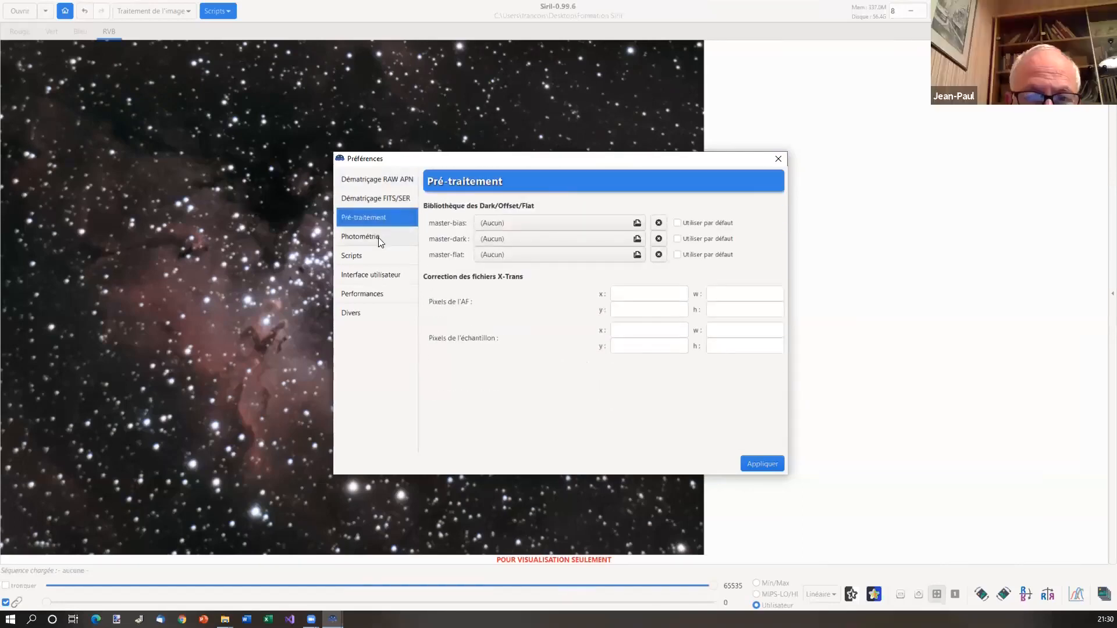
click(378, 237)
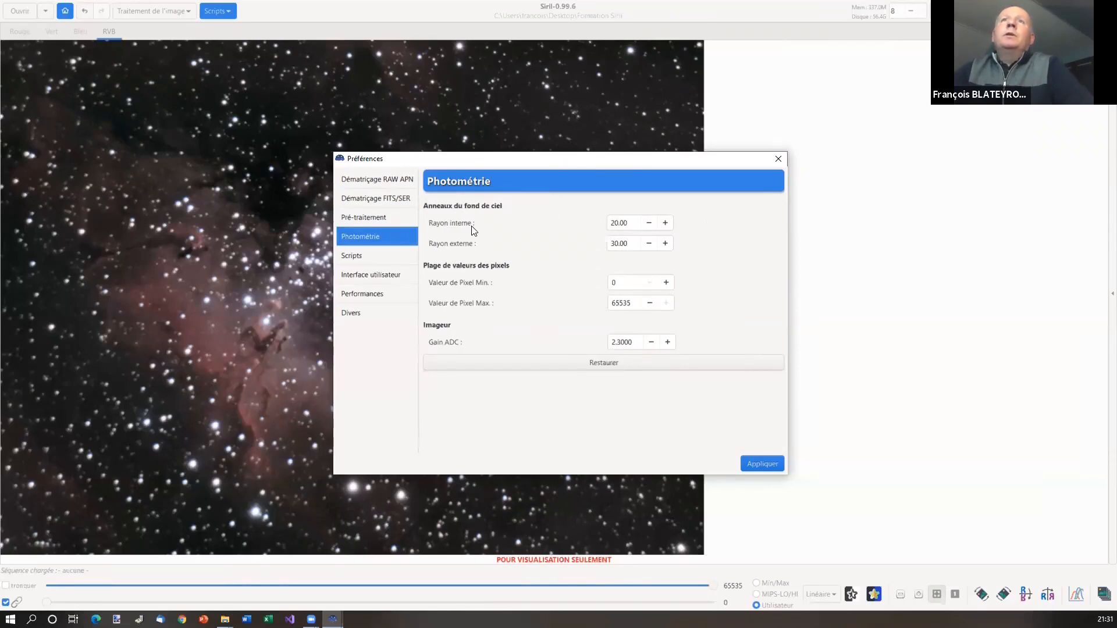
click(377, 273)
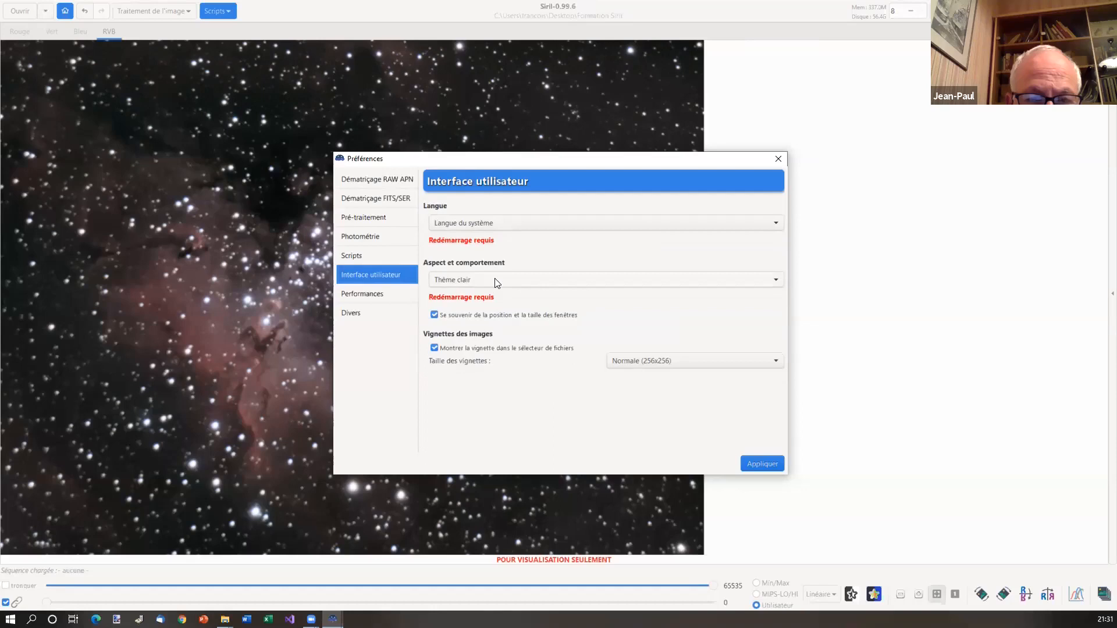
click(382, 296)
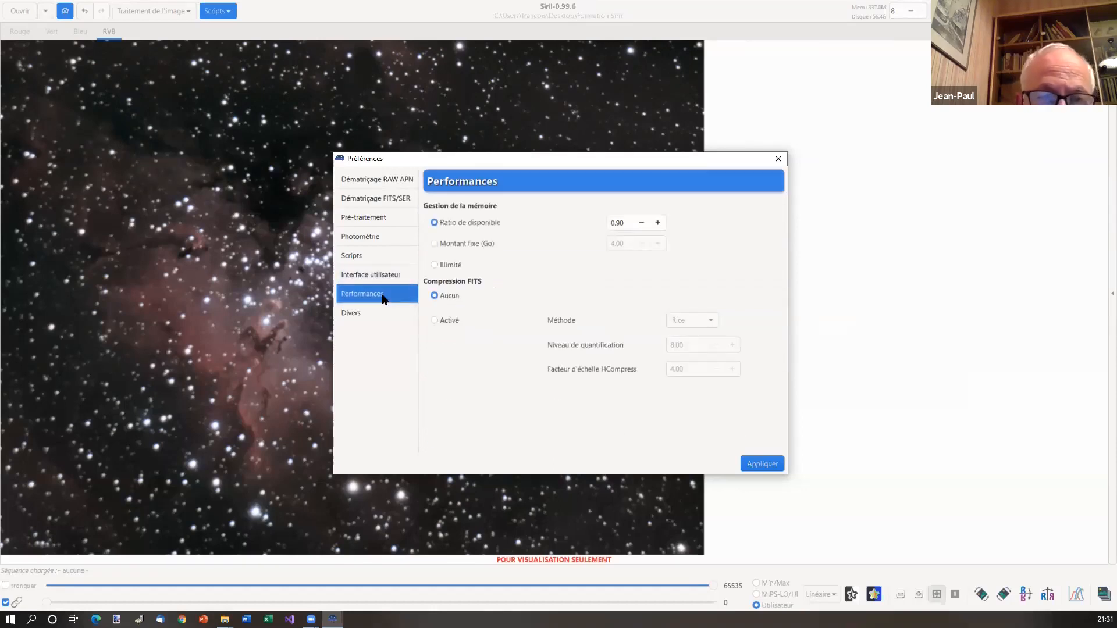
click(373, 314)
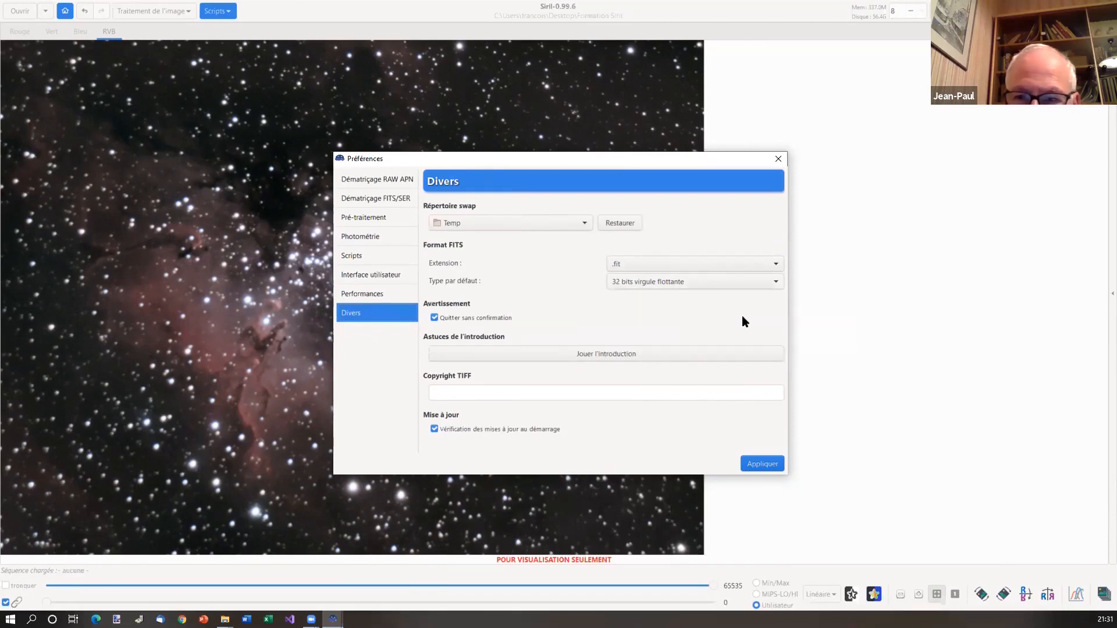
click(779, 158)
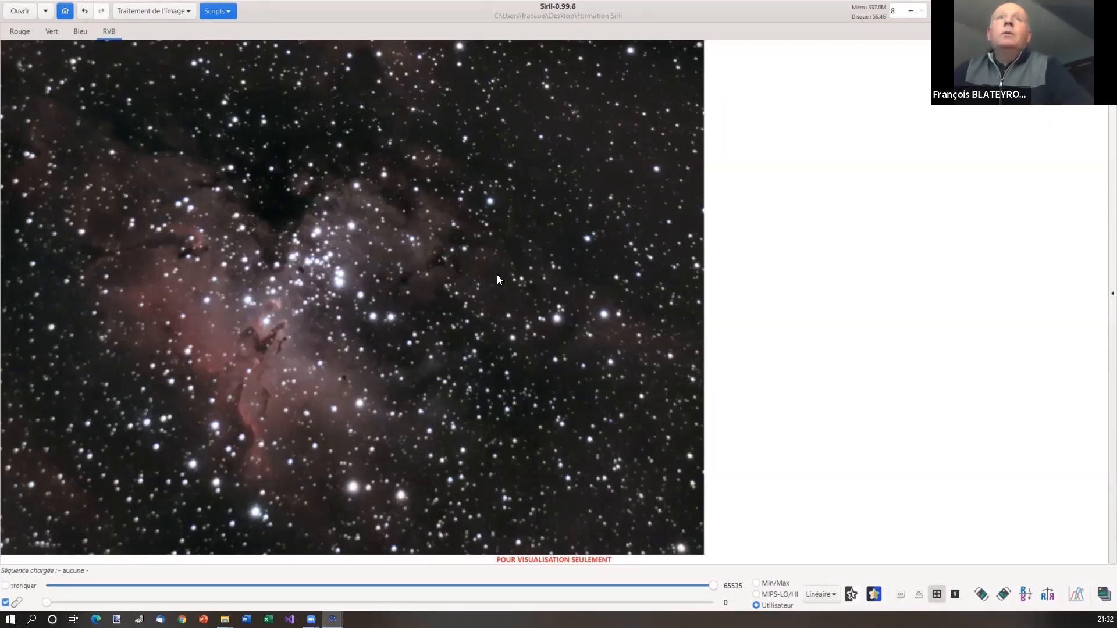
Dismiss the view-only warning and save the RGB image as PNG named m16-siril
click(497, 276)
click(664, 279)
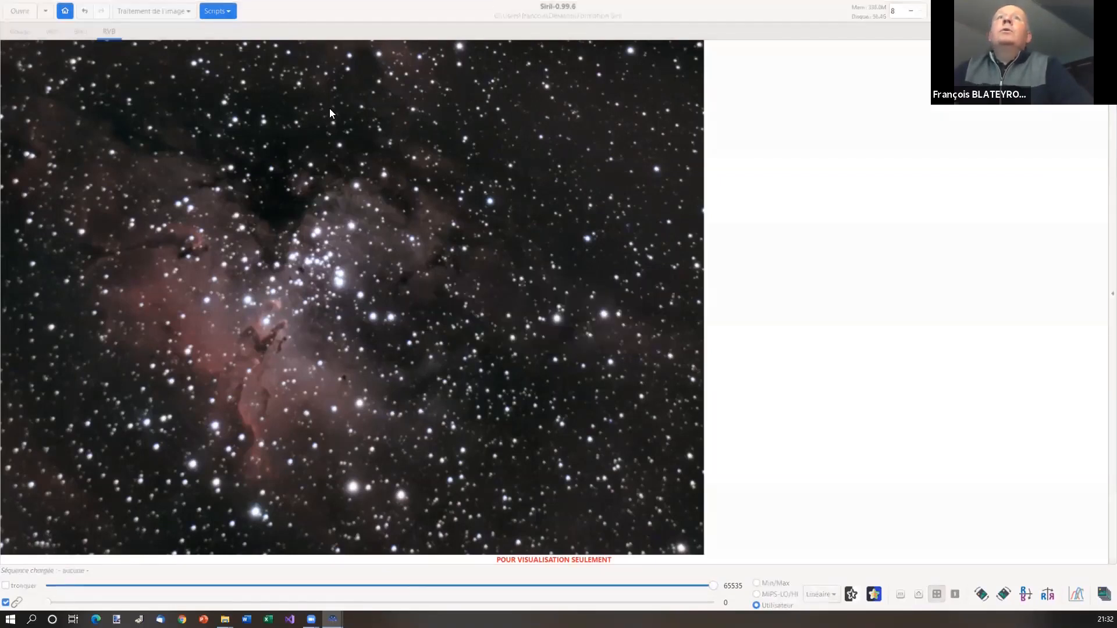
right_click(328, 108)
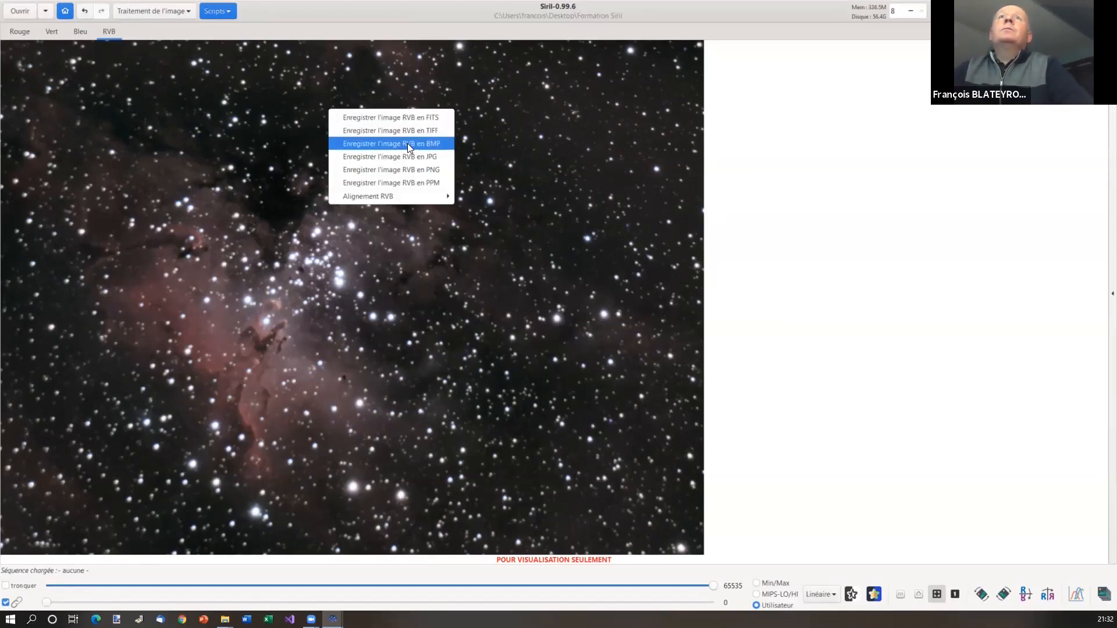
click(446, 169)
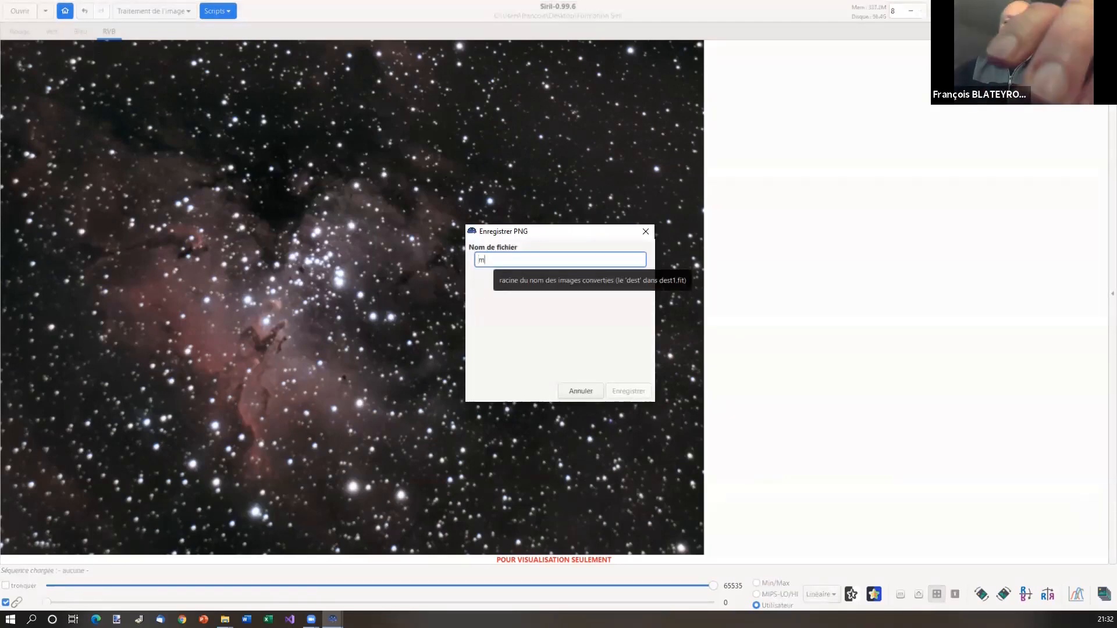
text(m16)
text(-sin)
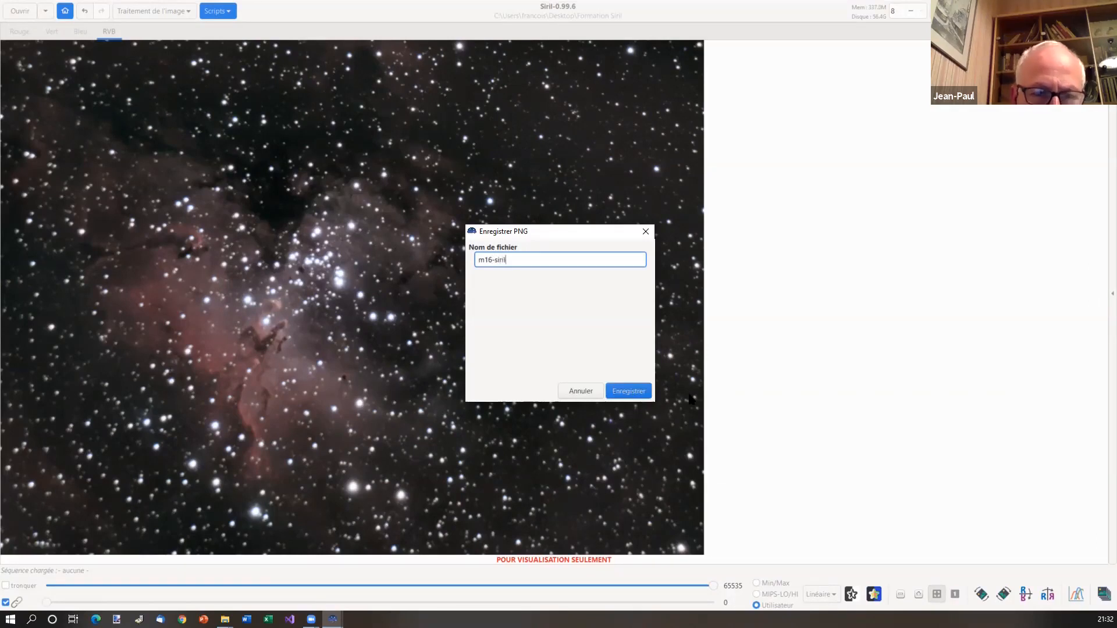
click(637, 391)
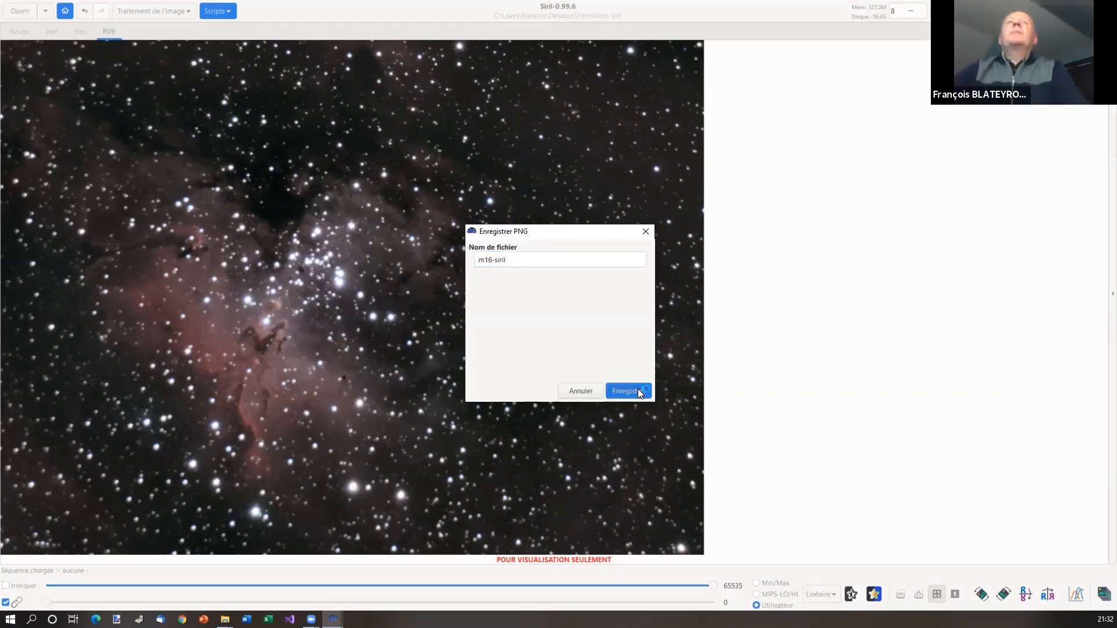